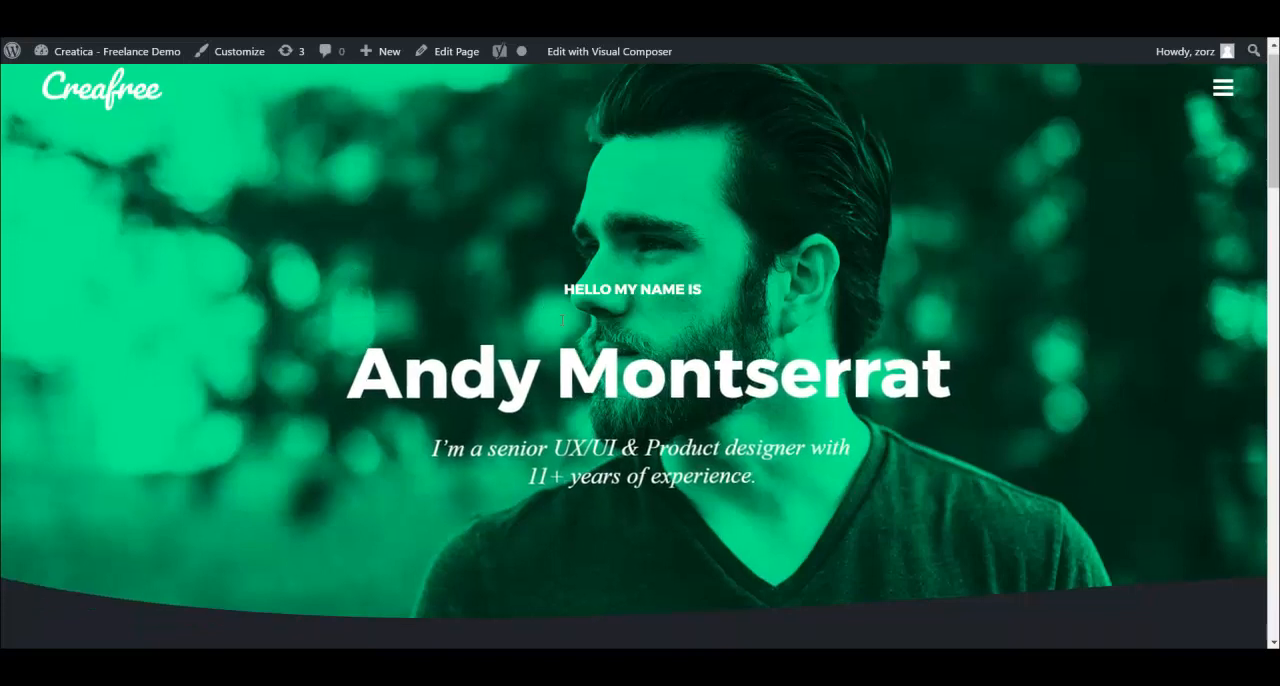
- Look through the homepage's portfolio grid and open the Two Shots project
{"action": "scroll", "coordinate": [600, 330], "scroll_direction": "down", "scroll_amount": 5}
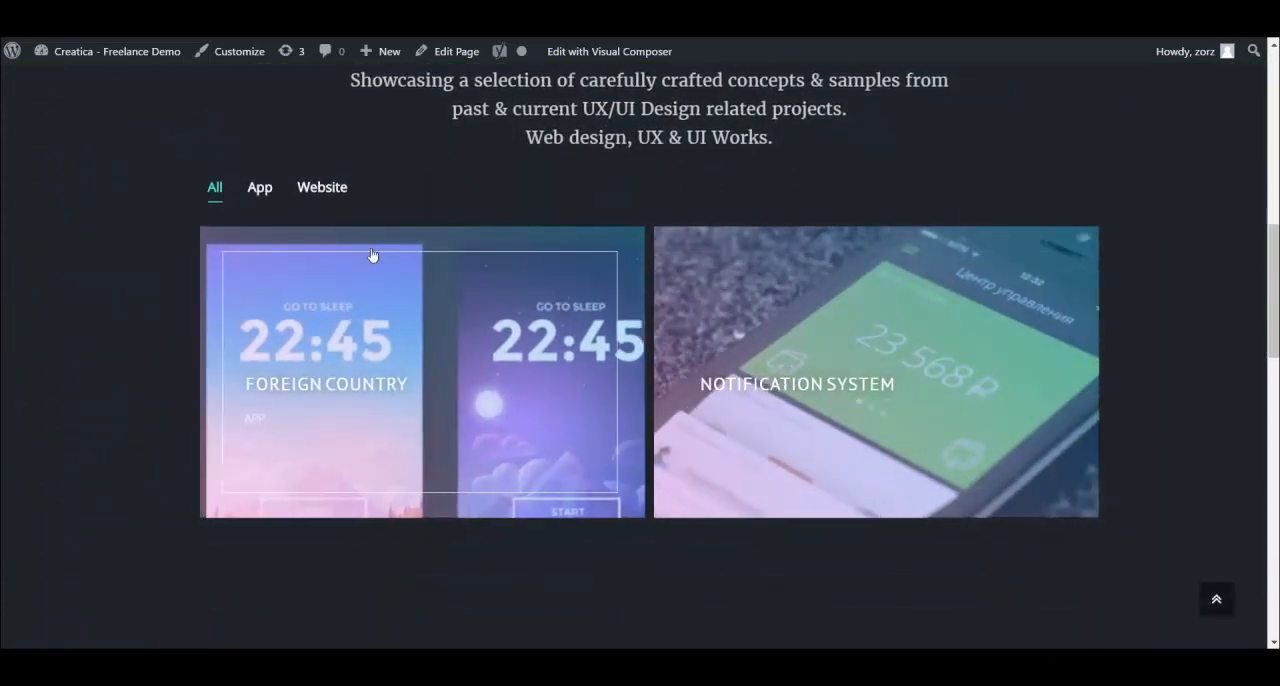
{"action": "scroll", "coordinate": [911, 377], "scroll_direction": "down", "scroll_amount": 2}
{"action": "scroll", "coordinate": [911, 377], "scroll_direction": "down", "scroll_amount": 4}
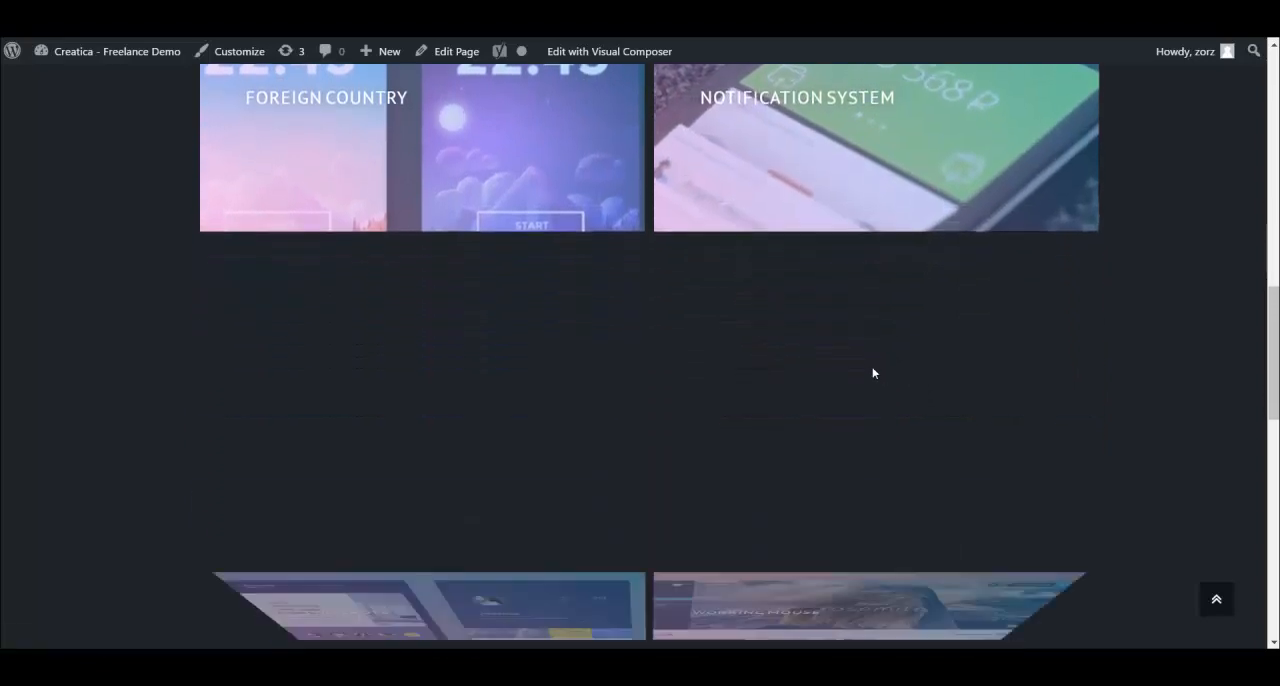
{"action": "scroll", "coordinate": [444, 312], "scroll_direction": "down", "scroll_amount": 5}
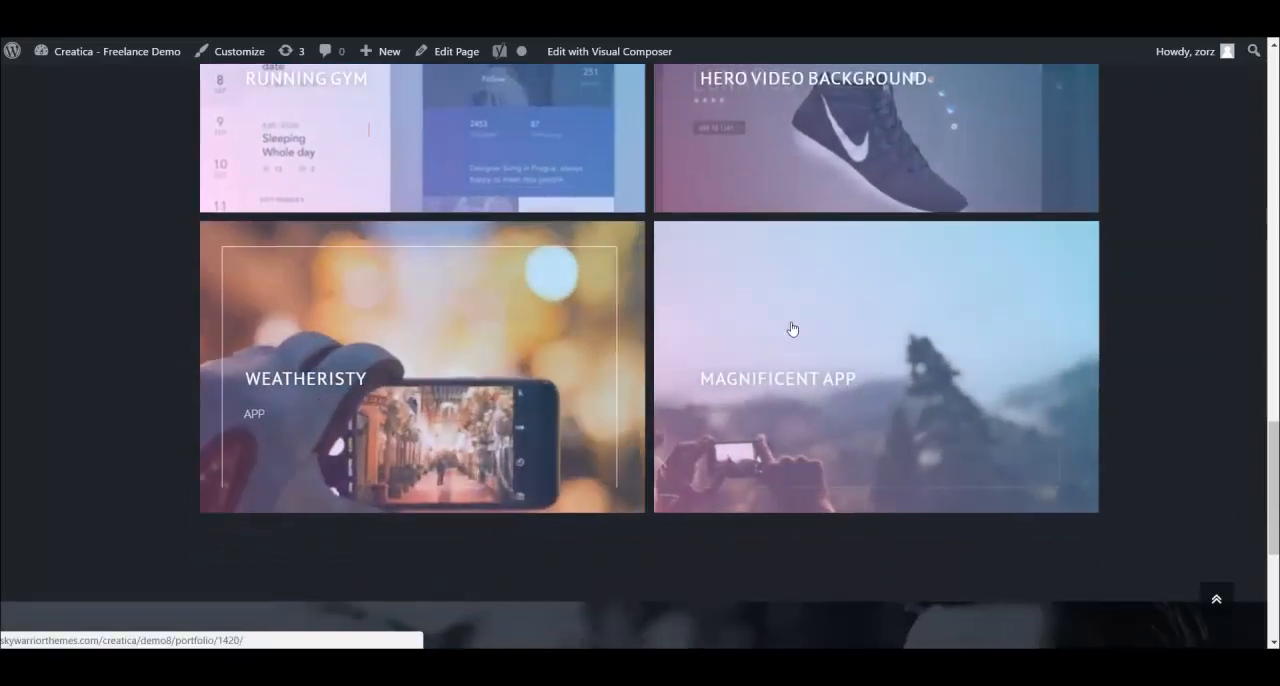
{"action": "scroll", "coordinate": [780, 329], "scroll_direction": "up", "scroll_amount": 2}
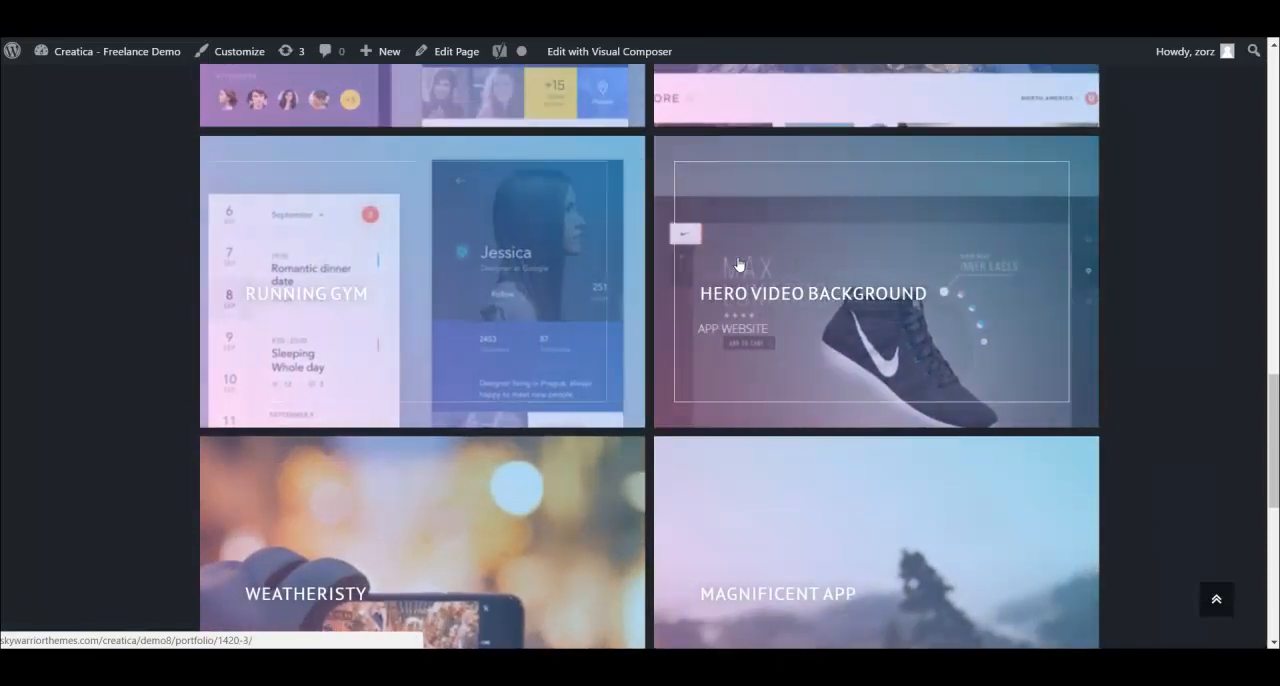
{"action": "scroll", "coordinate": [574, 298], "scroll_direction": "up", "scroll_amount": 2}
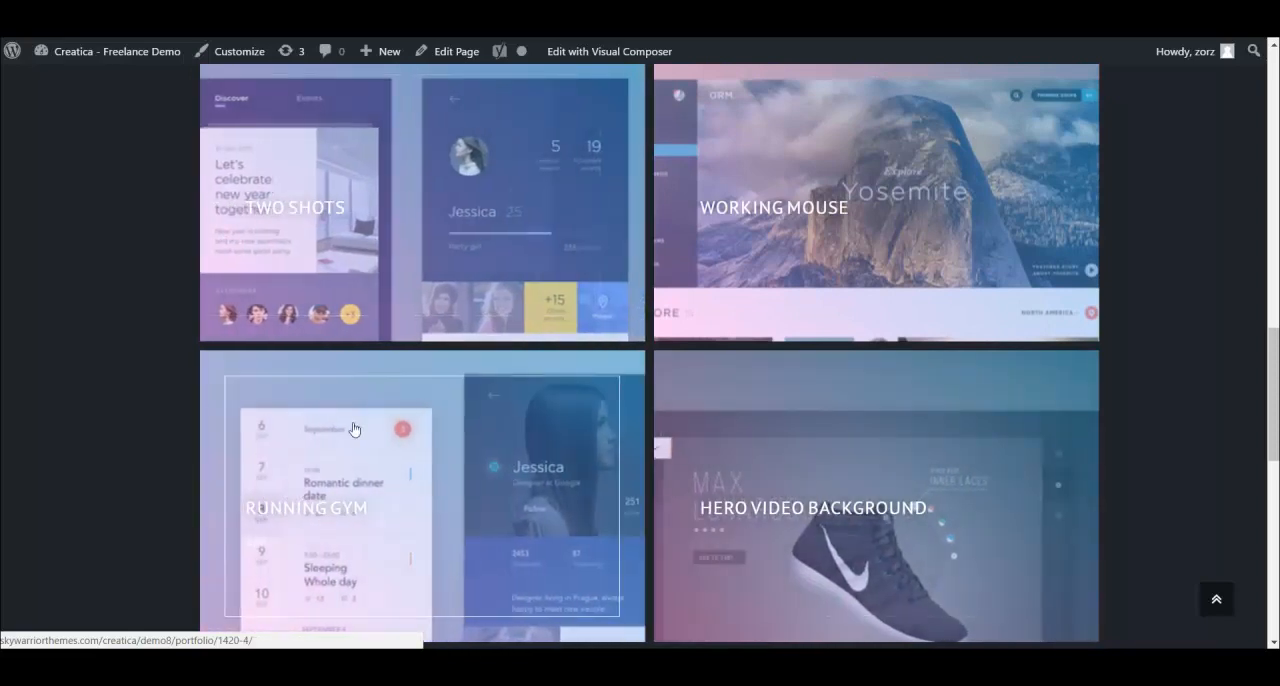
{"action": "scroll", "coordinate": [499, 362], "scroll_direction": "up", "scroll_amount": 3}
{"action": "scroll", "coordinate": [486, 300], "scroll_direction": "down", "scroll_amount": 1}
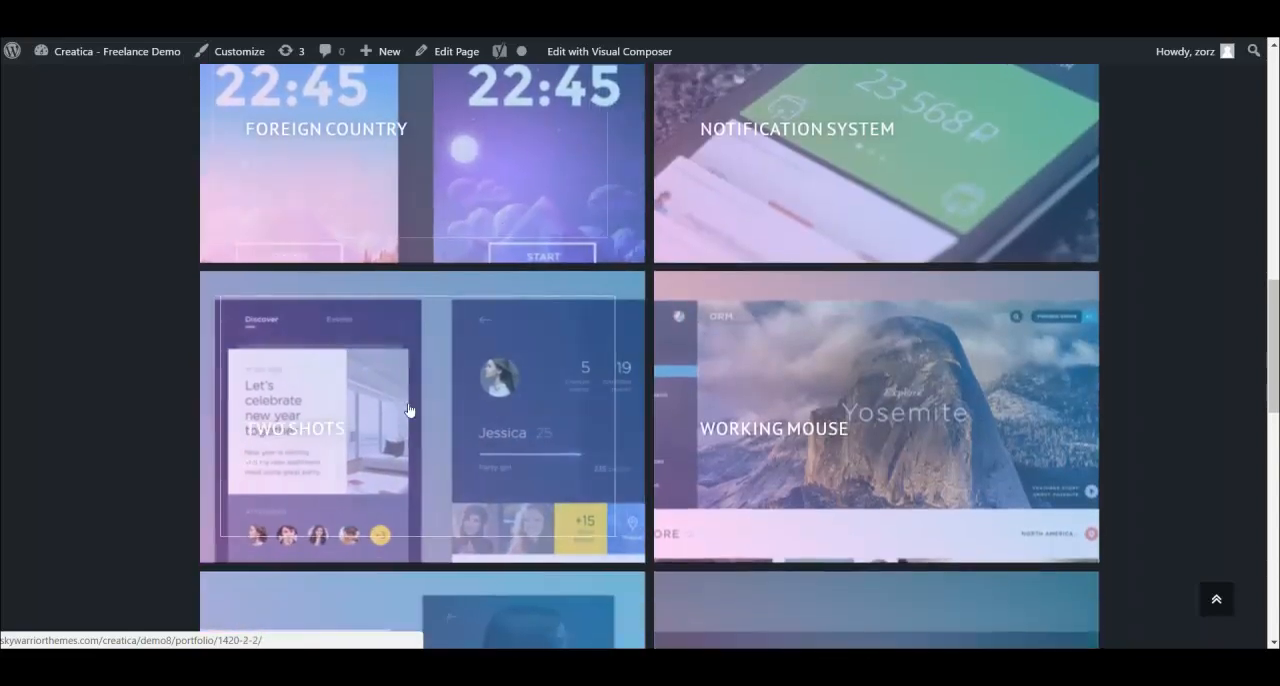
{"action": "left_click", "coordinate": [444, 398]}
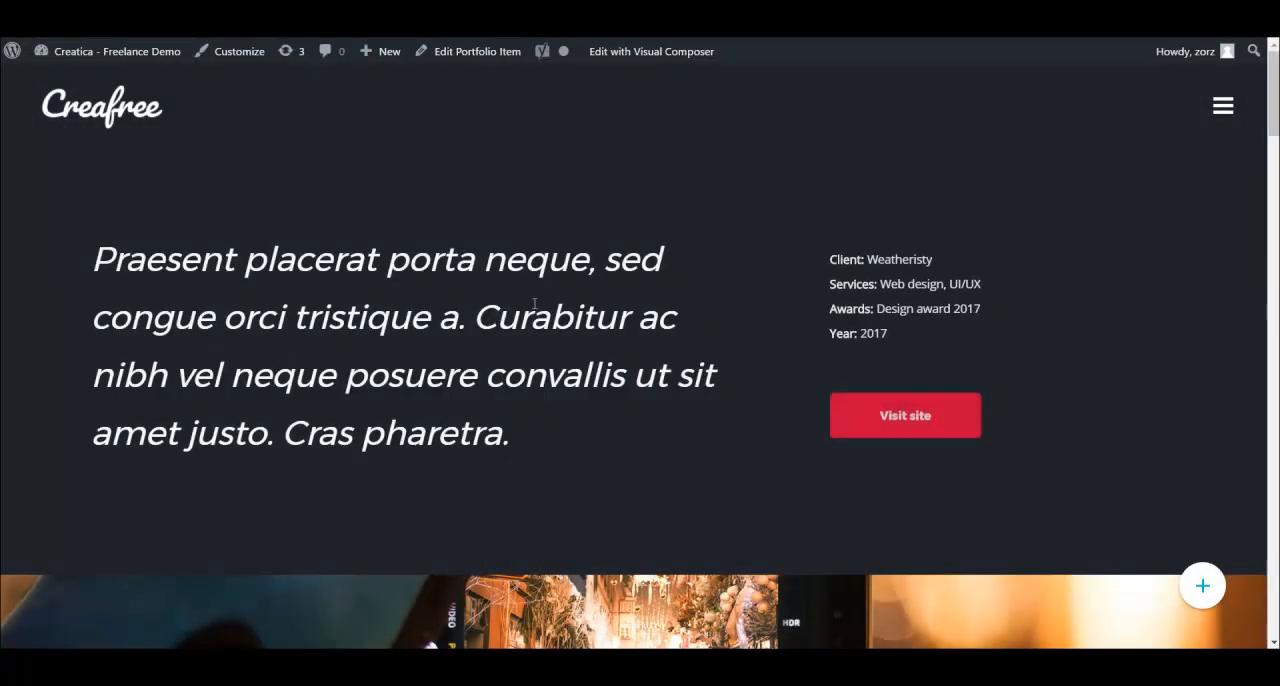
- Review the Two Shots project page down to its project navigation, and go from there to the Latest Work portfolio page
{"action": "scroll", "coordinate": [413, 318], "scroll_direction": "down", "scroll_amount": 1}
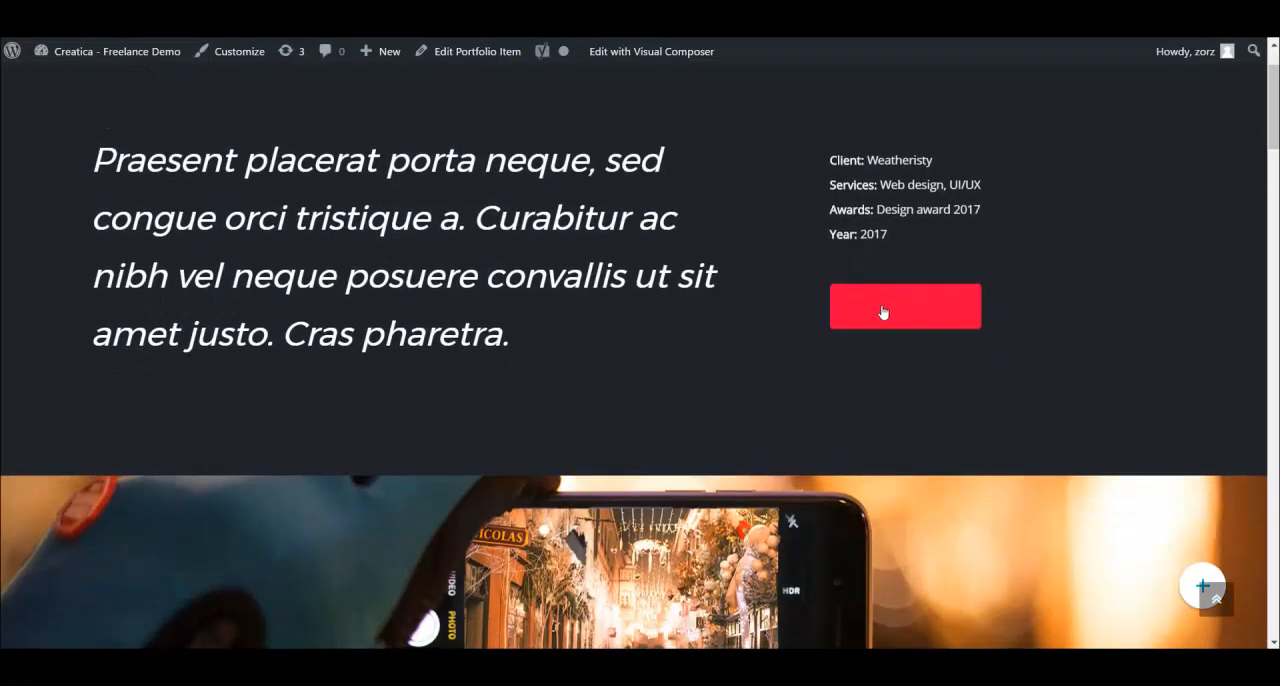
{"action": "scroll", "coordinate": [626, 286], "scroll_direction": "down", "scroll_amount": 4}
{"action": "scroll", "coordinate": [600, 310], "scroll_direction": "down", "scroll_amount": 8}
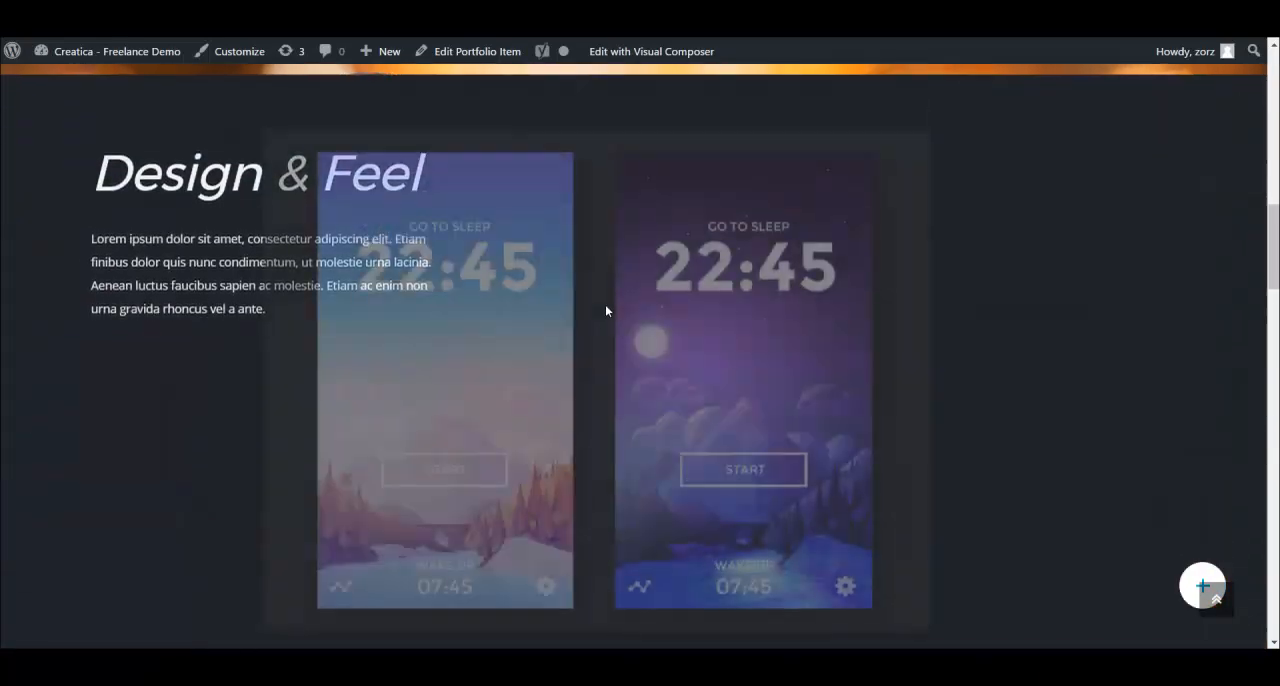
{"action": "scroll", "coordinate": [622, 300], "scroll_direction": "down", "scroll_amount": 5}
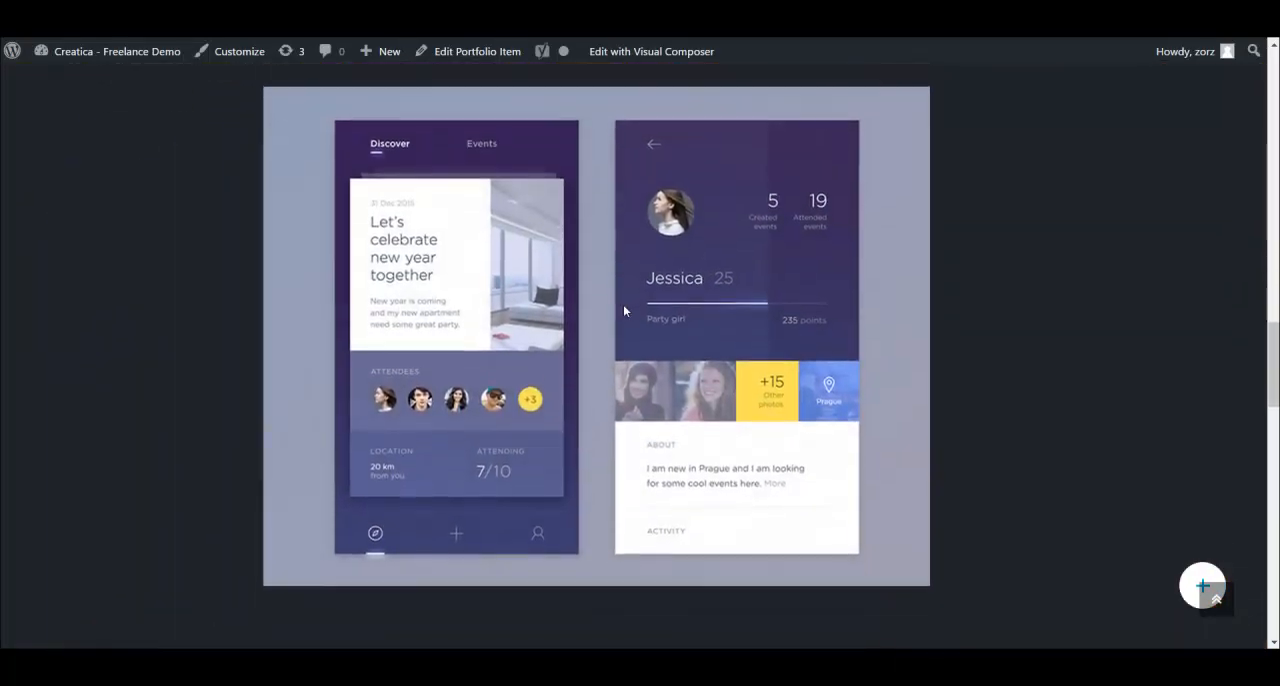
{"action": "scroll", "coordinate": [631, 313], "scroll_direction": "down", "scroll_amount": 5}
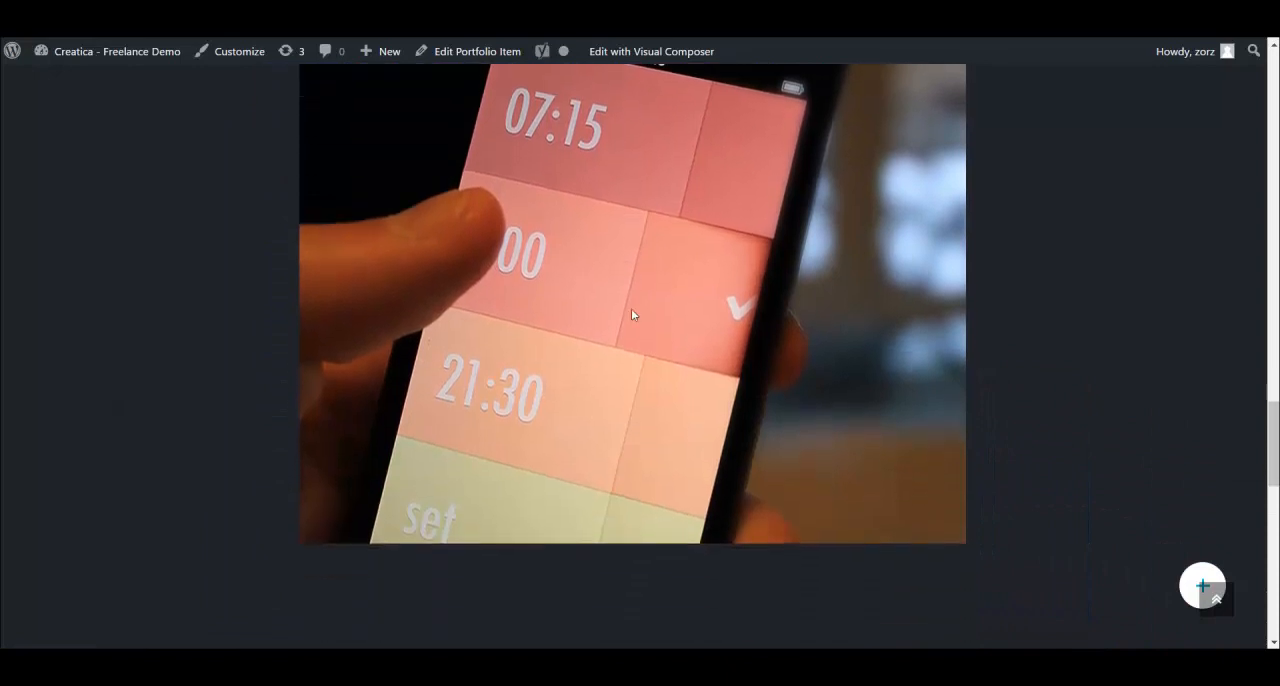
{"action": "scroll", "coordinate": [633, 314], "scroll_direction": "down", "scroll_amount": 6}
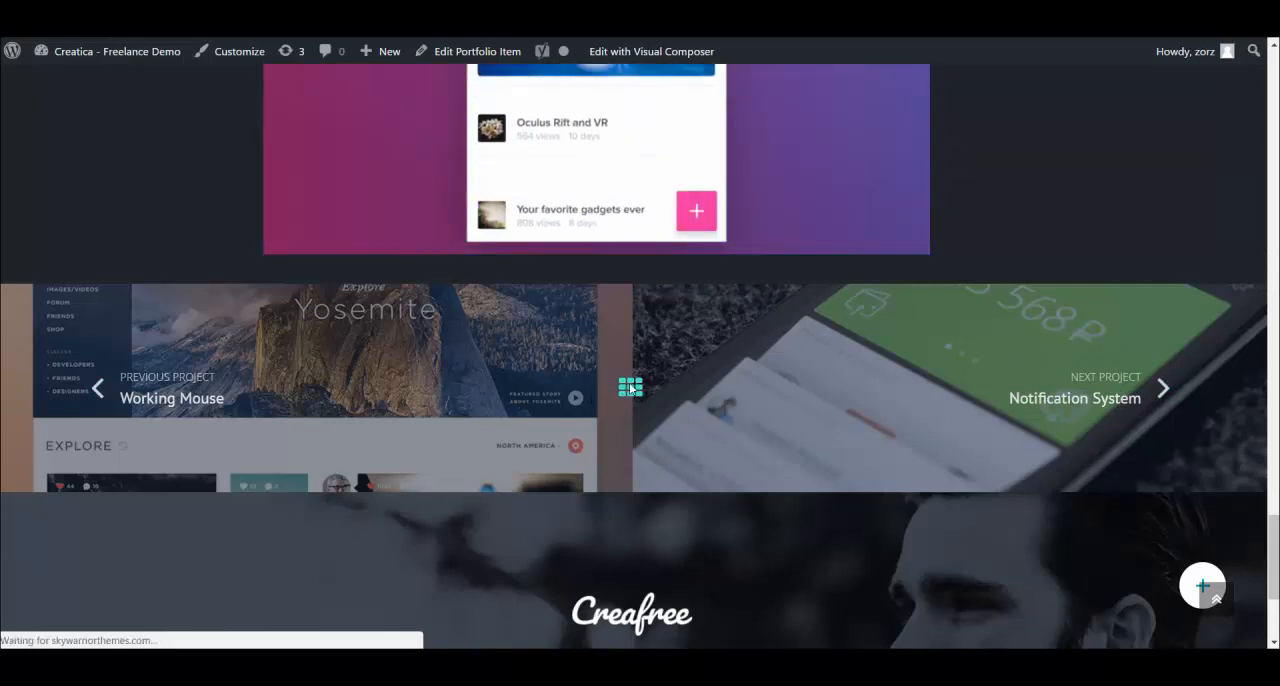
{"action": "left_click", "coordinate": [629, 389]}
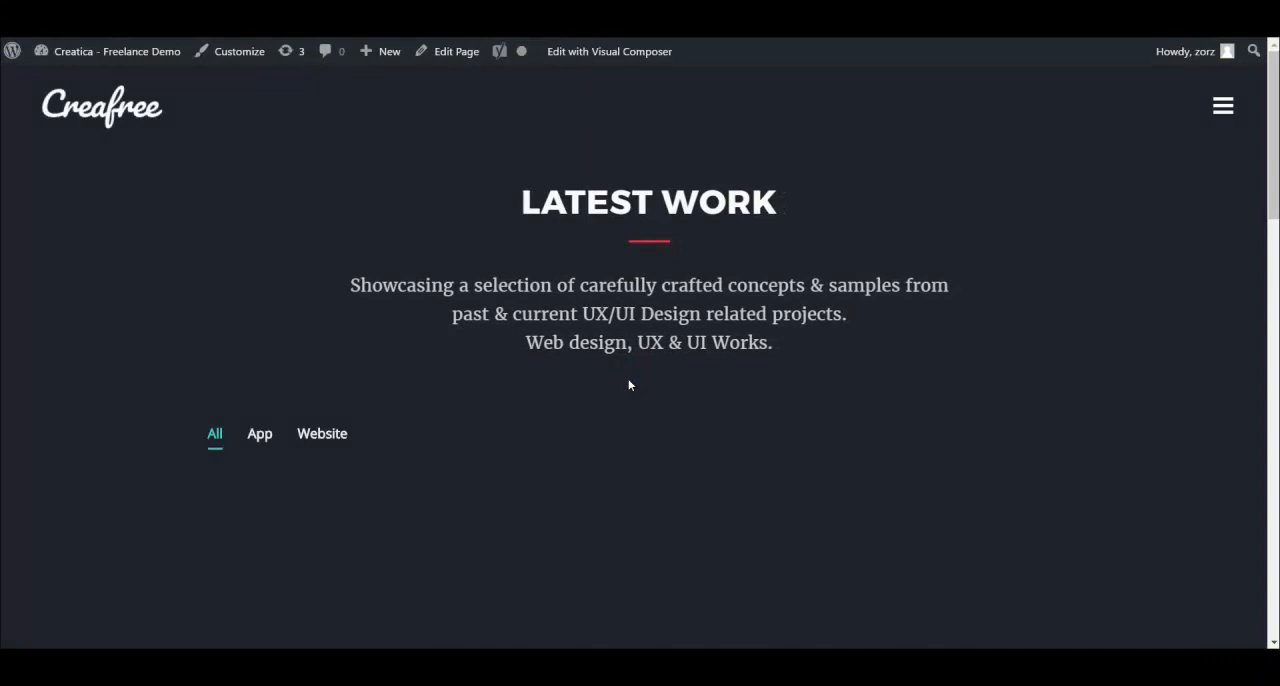
{"action": "scroll", "coordinate": [628, 381], "scroll_direction": "down", "scroll_amount": 8}
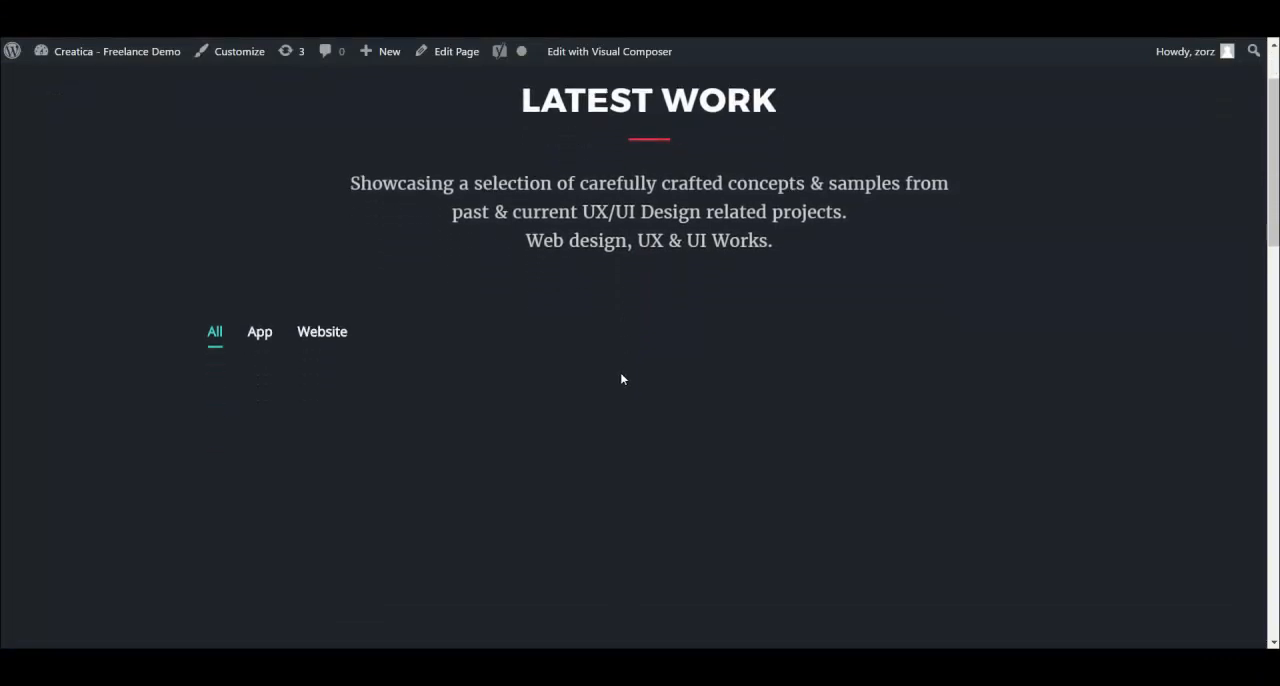
{"action": "scroll", "coordinate": [617, 373], "scroll_direction": "up", "scroll_amount": 6}
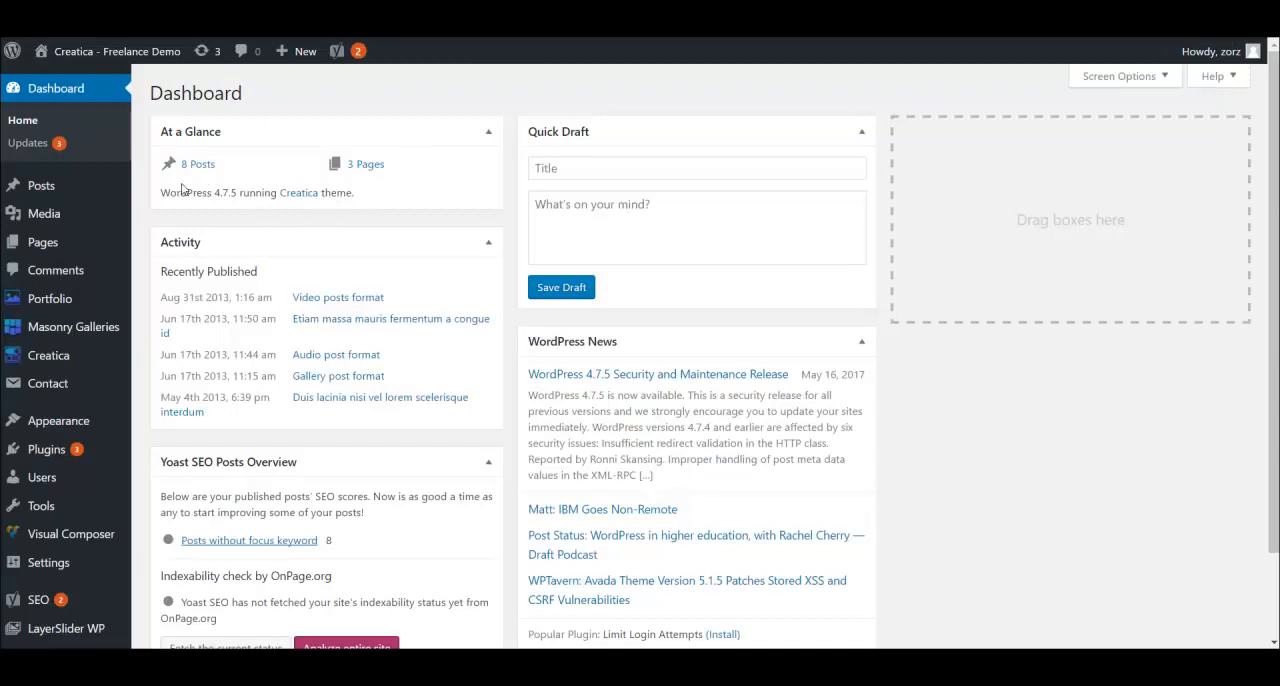
- Open the Creatica theme's Portfolio settings and check which pages can be chosen as Portfolio Homepage
{"action": "mouse_move", "coordinate": [38, 360]}
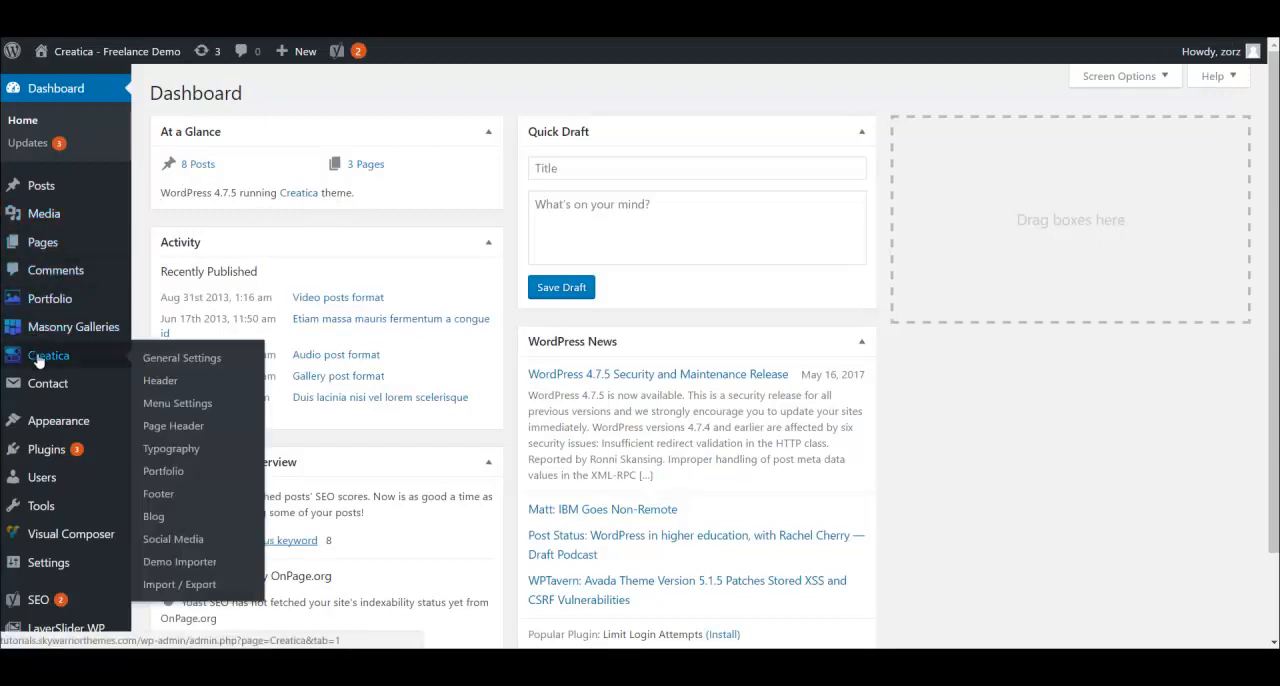
{"action": "left_click", "coordinate": [173, 472]}
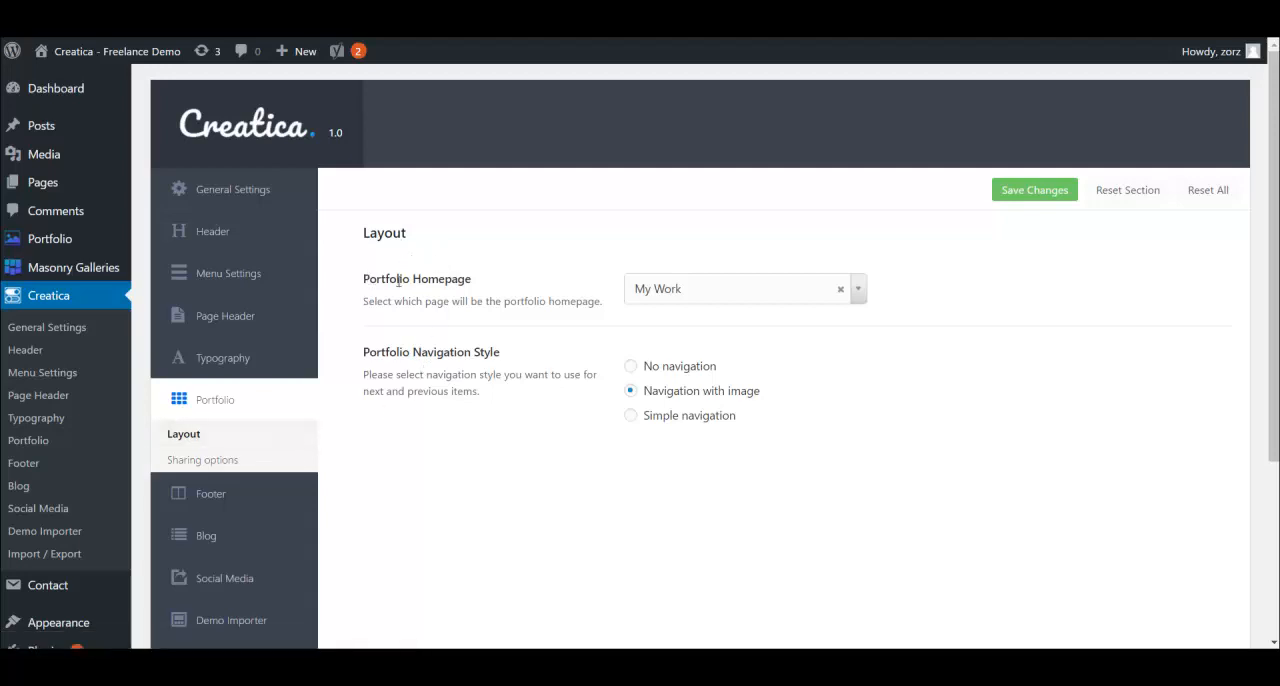
{"action": "left_click", "coordinate": [865, 290]}
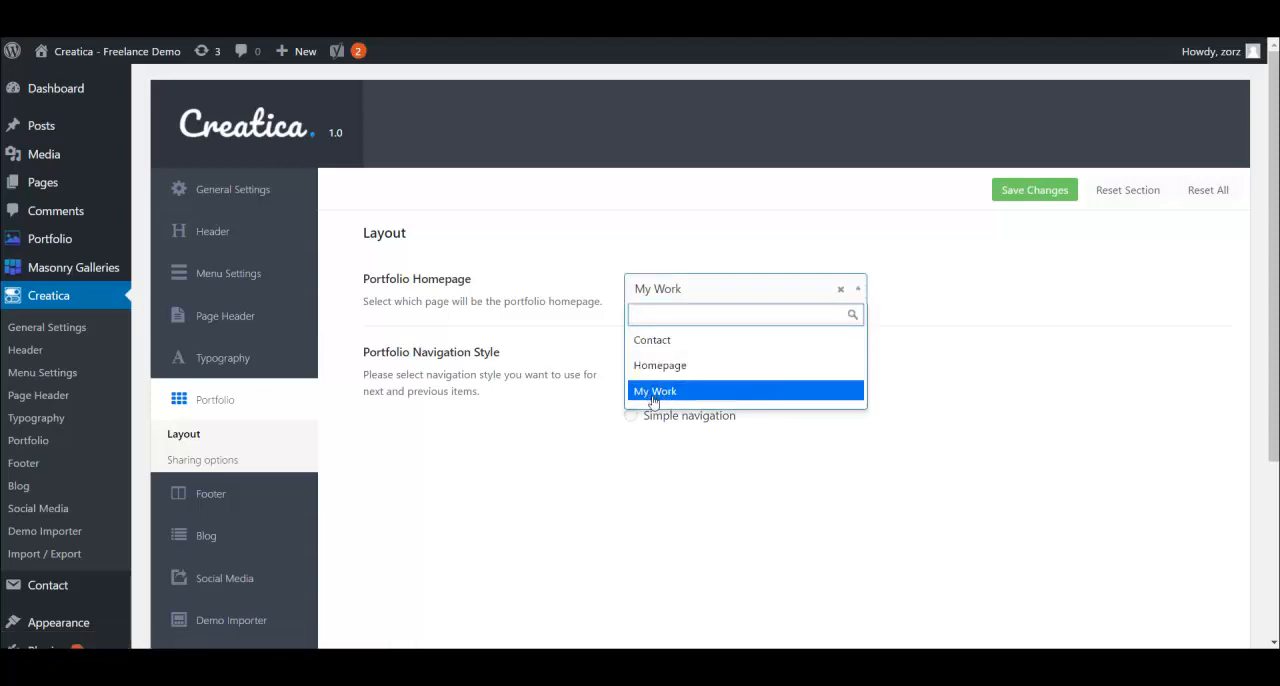
{"action": "left_click", "coordinate": [961, 342]}
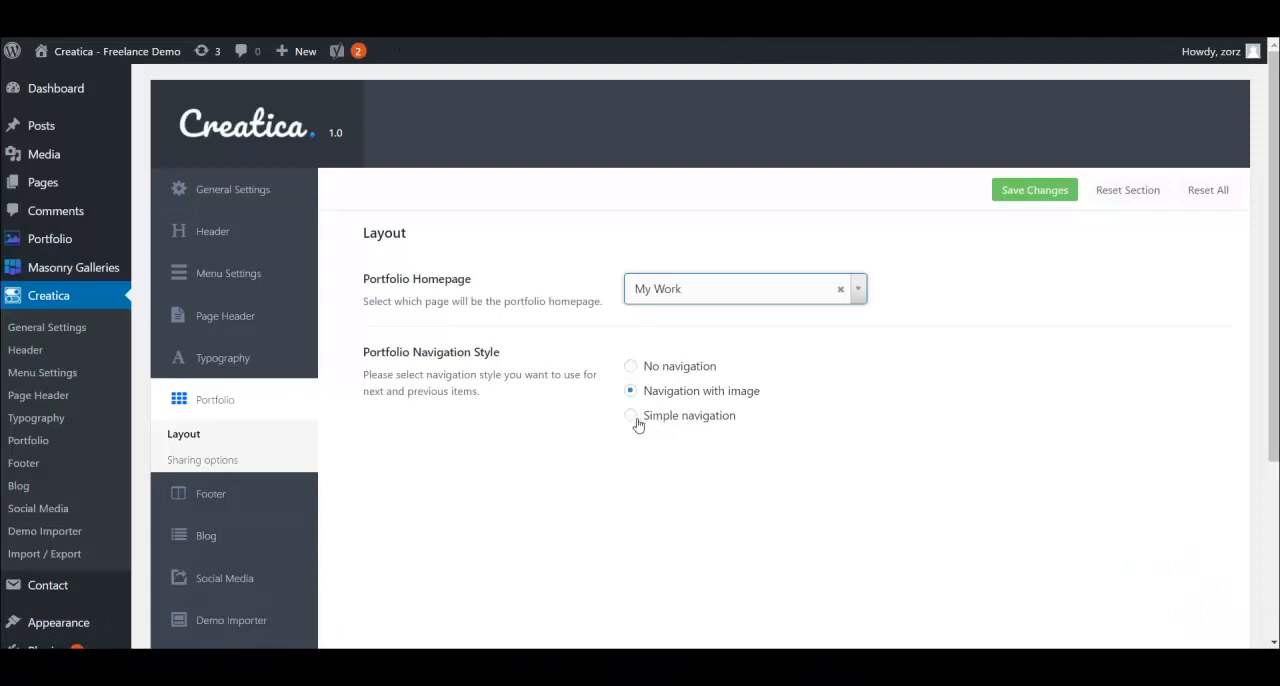
- Set the Portfolio Navigation Style to Simple navigation and save the theme settings
{"action": "left_click", "coordinate": [634, 419]}
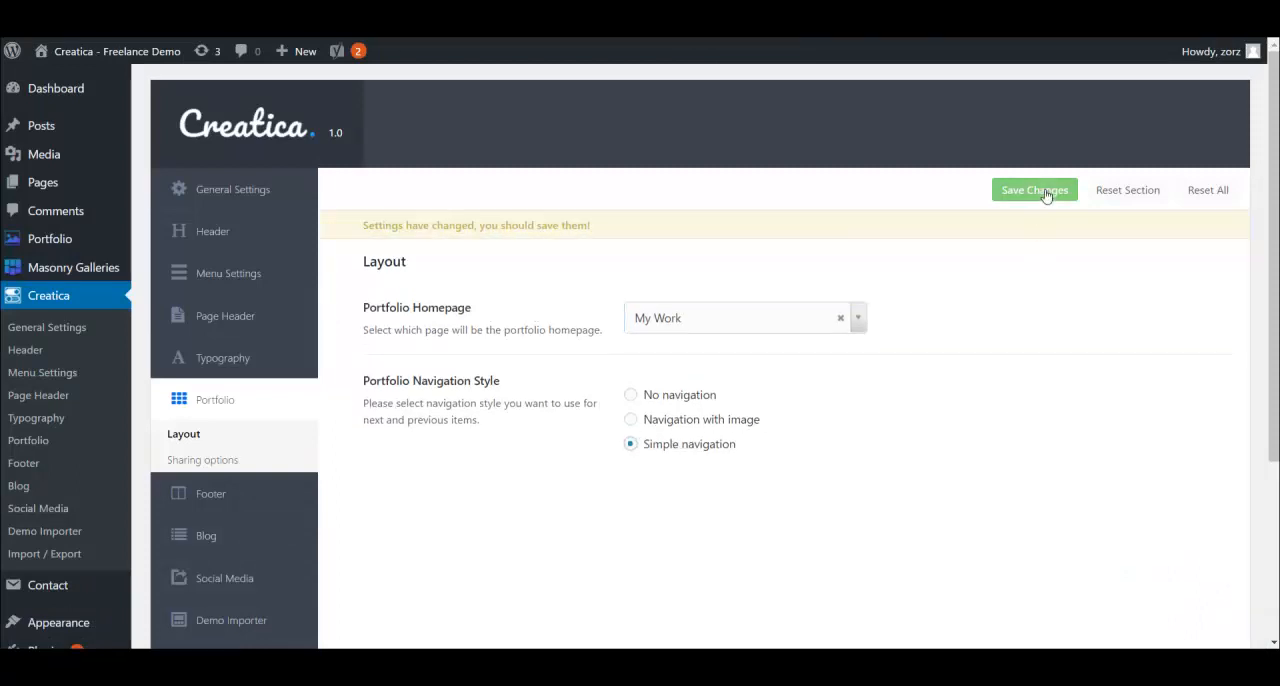
{"action": "left_click", "coordinate": [1035, 190]}
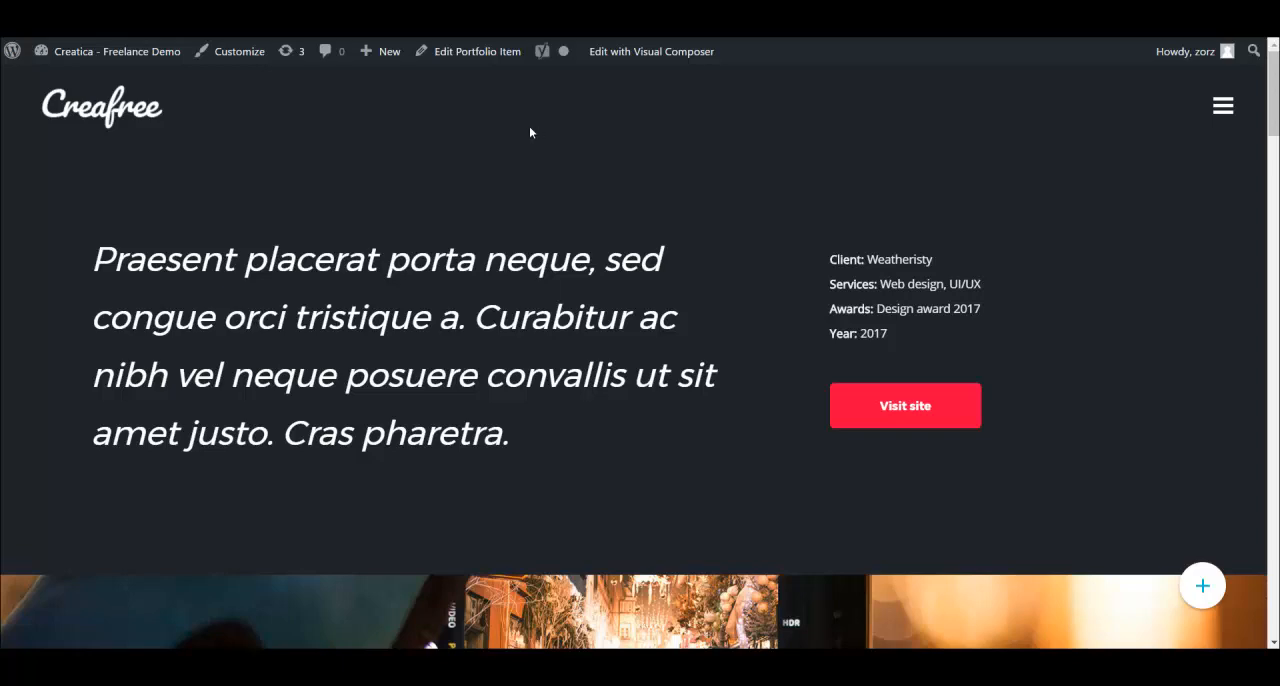
- Examine the project page's layout, from its intro text and images down to the previous and next project navigation
{"action": "scroll", "coordinate": [500, 238], "scroll_direction": "down", "scroll_amount": 1}
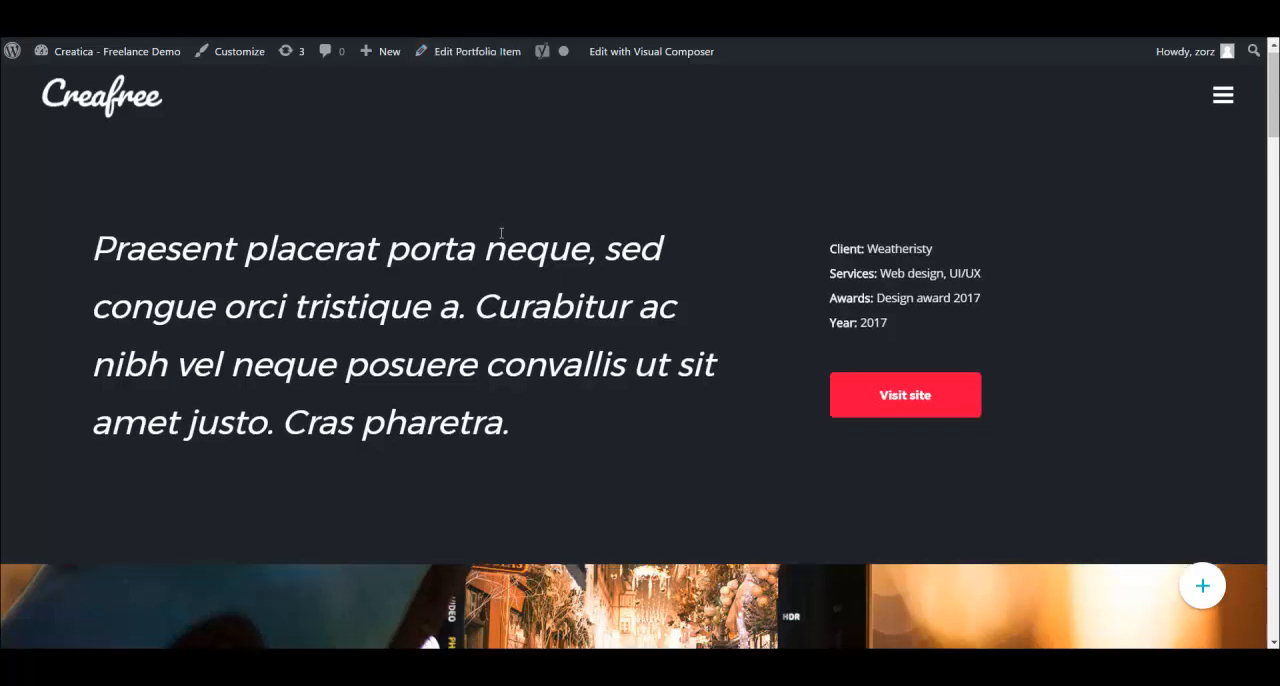
{"action": "scroll", "coordinate": [540, 225], "scroll_direction": "down", "scroll_amount": 15}
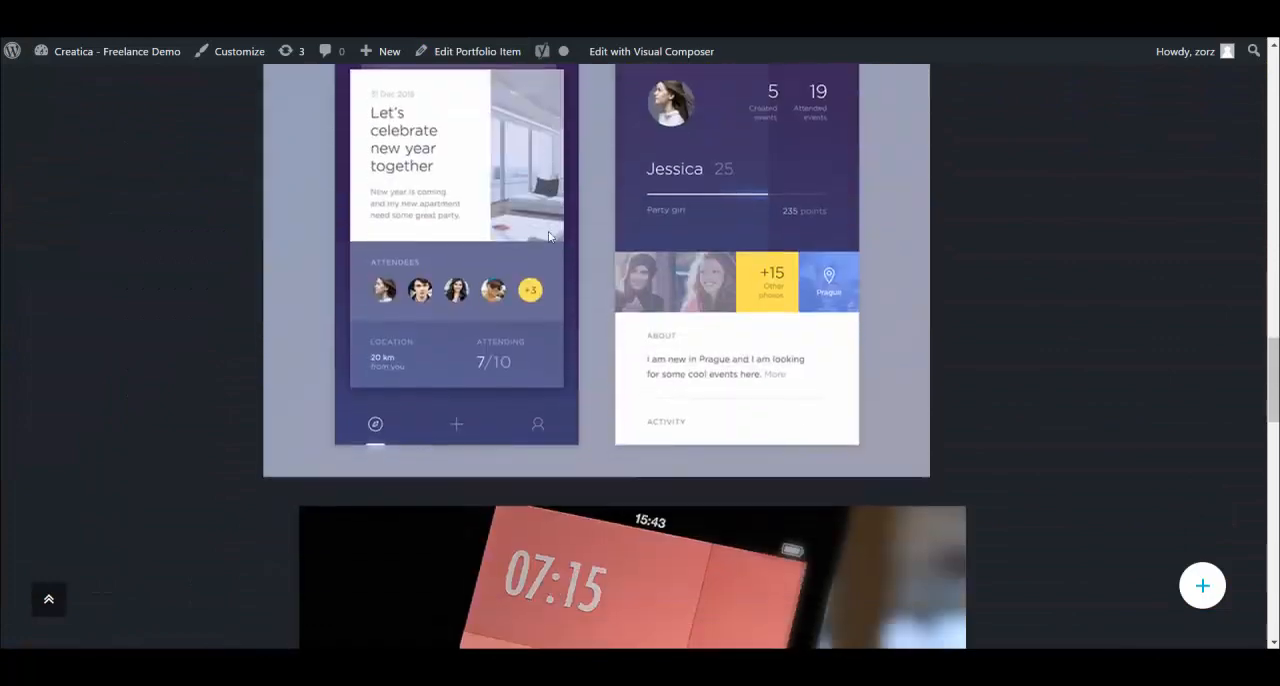
{"action": "scroll", "coordinate": [548, 236], "scroll_direction": "down", "scroll_amount": 15}
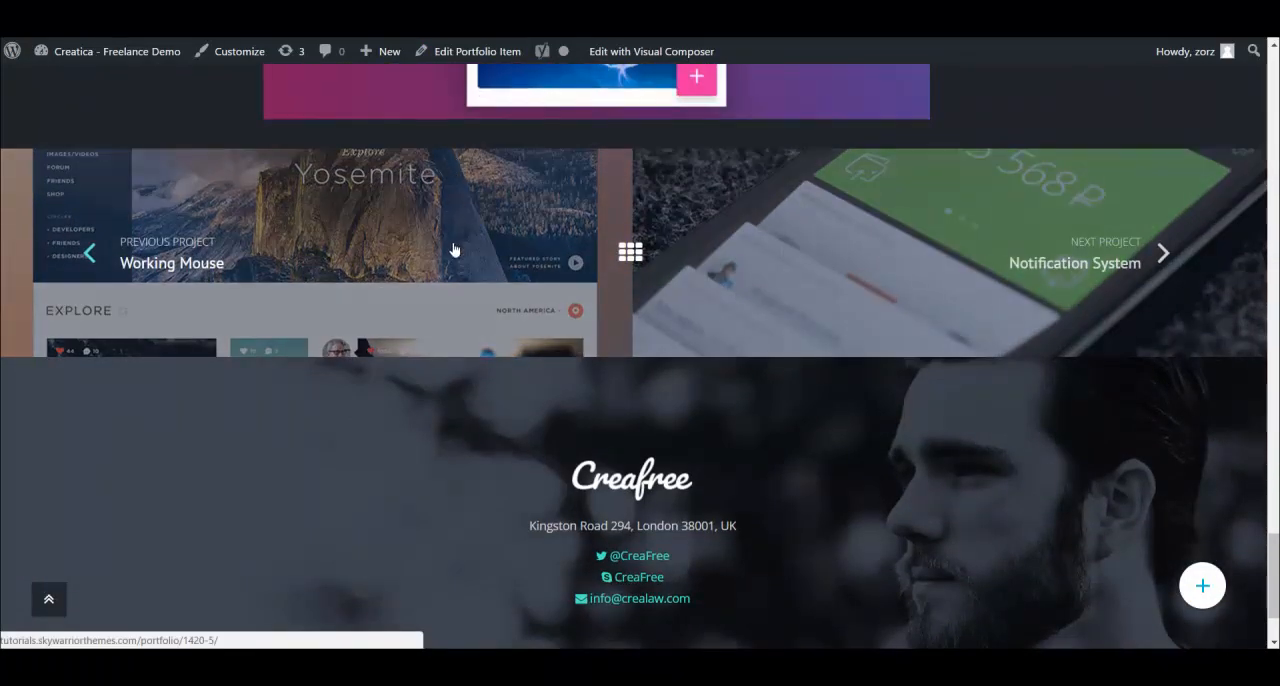
{"action": "scroll", "coordinate": [453, 249], "scroll_direction": "up", "scroll_amount": 5}
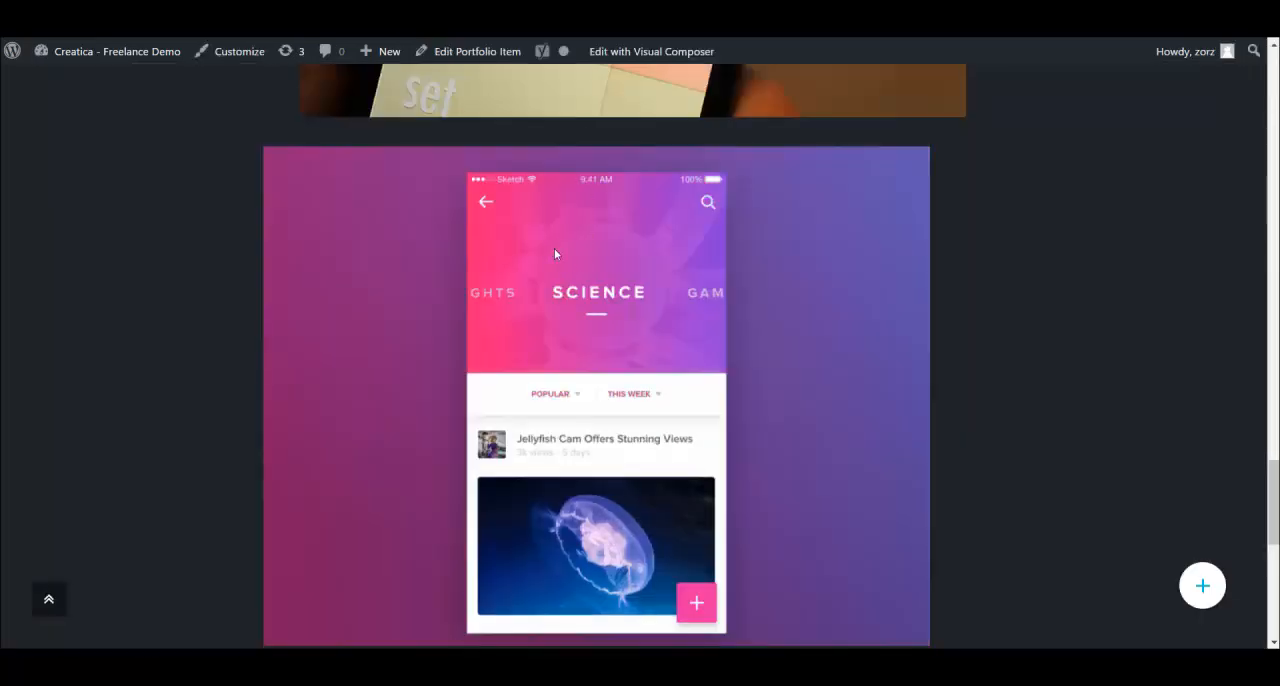
{"action": "scroll", "coordinate": [554, 248], "scroll_direction": "up", "scroll_amount": 10}
{"action": "scroll", "coordinate": [540, 385], "scroll_direction": "up", "scroll_amount": 10}
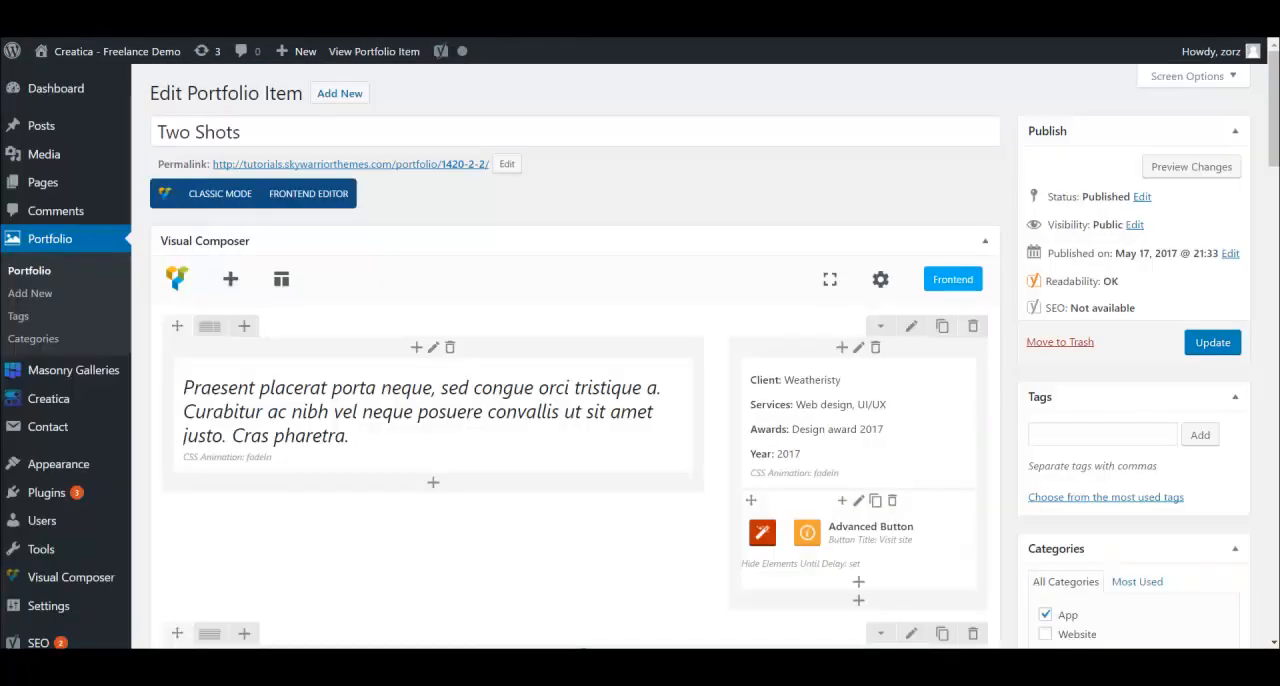
- Open the settings of the Two Shots item's intro text block, view the available CSS animations and close the settings without changes
{"action": "scroll", "coordinate": [671, 371], "scroll_direction": "down", "scroll_amount": 4}
{"action": "scroll", "coordinate": [646, 340], "scroll_direction": "up", "scroll_amount": 4}
{"action": "scroll", "coordinate": [628, 310], "scroll_direction": "down", "scroll_amount": 2}
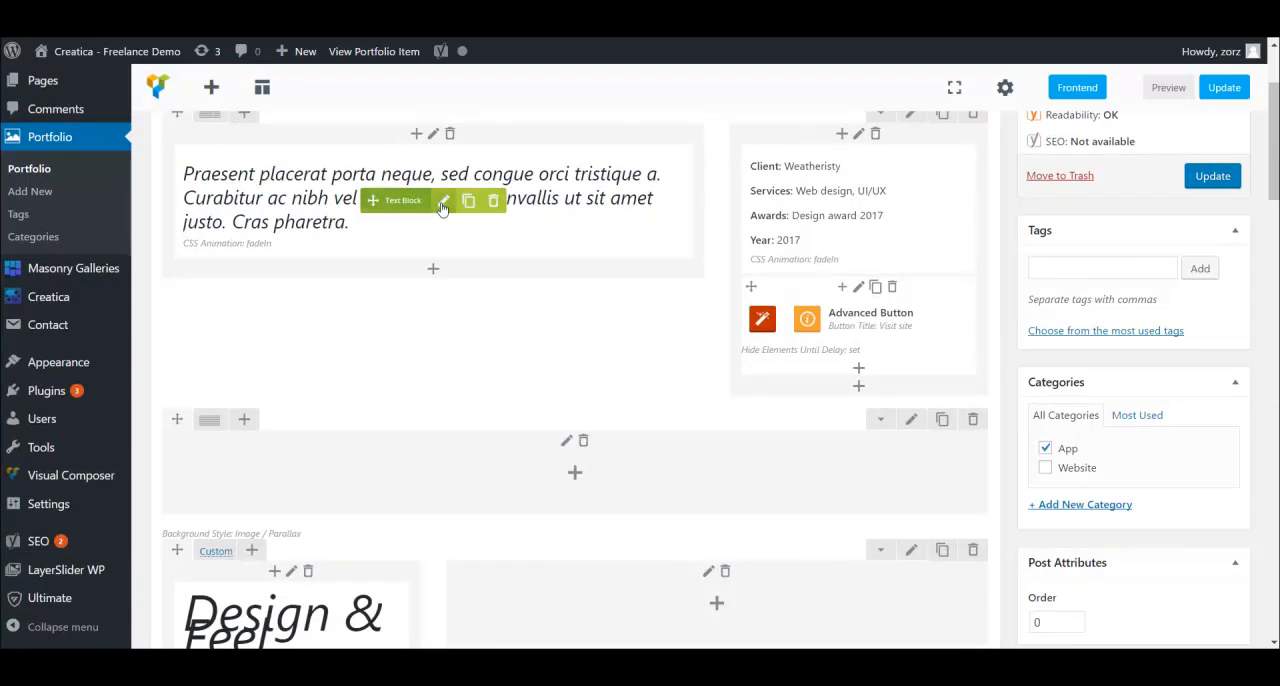
{"action": "left_click", "coordinate": [443, 202]}
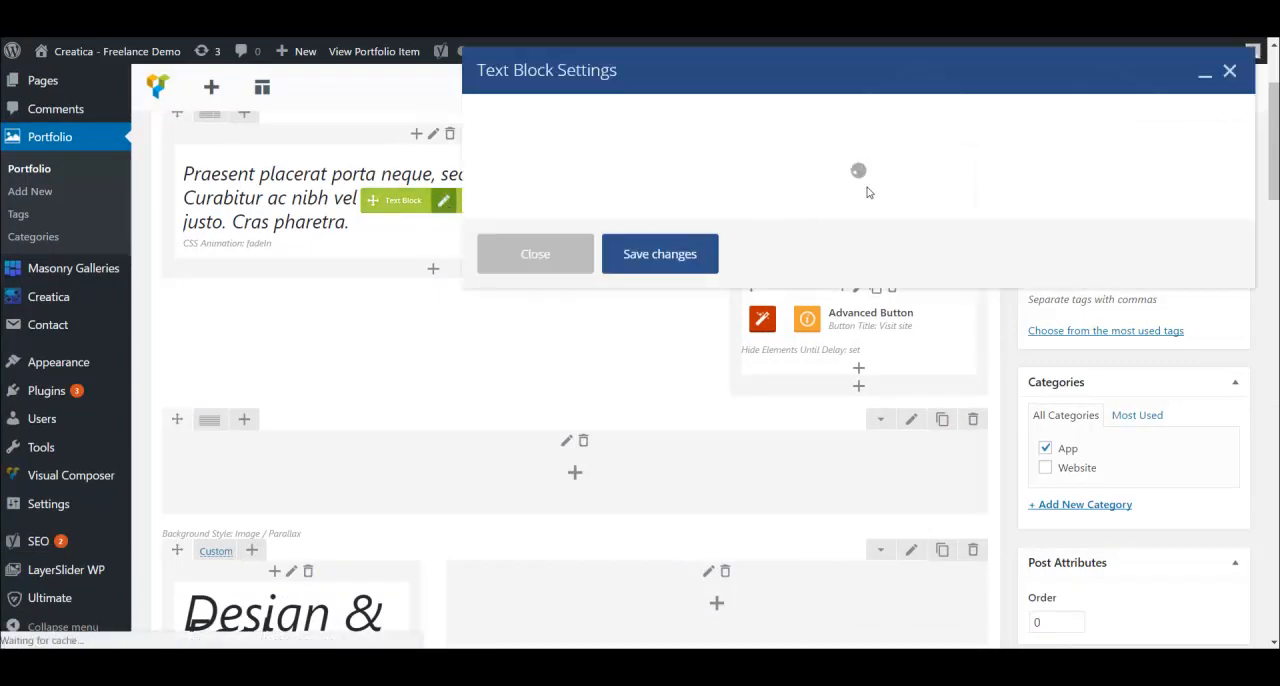
{"action": "scroll", "coordinate": [639, 352], "scroll_direction": "down", "scroll_amount": 1}
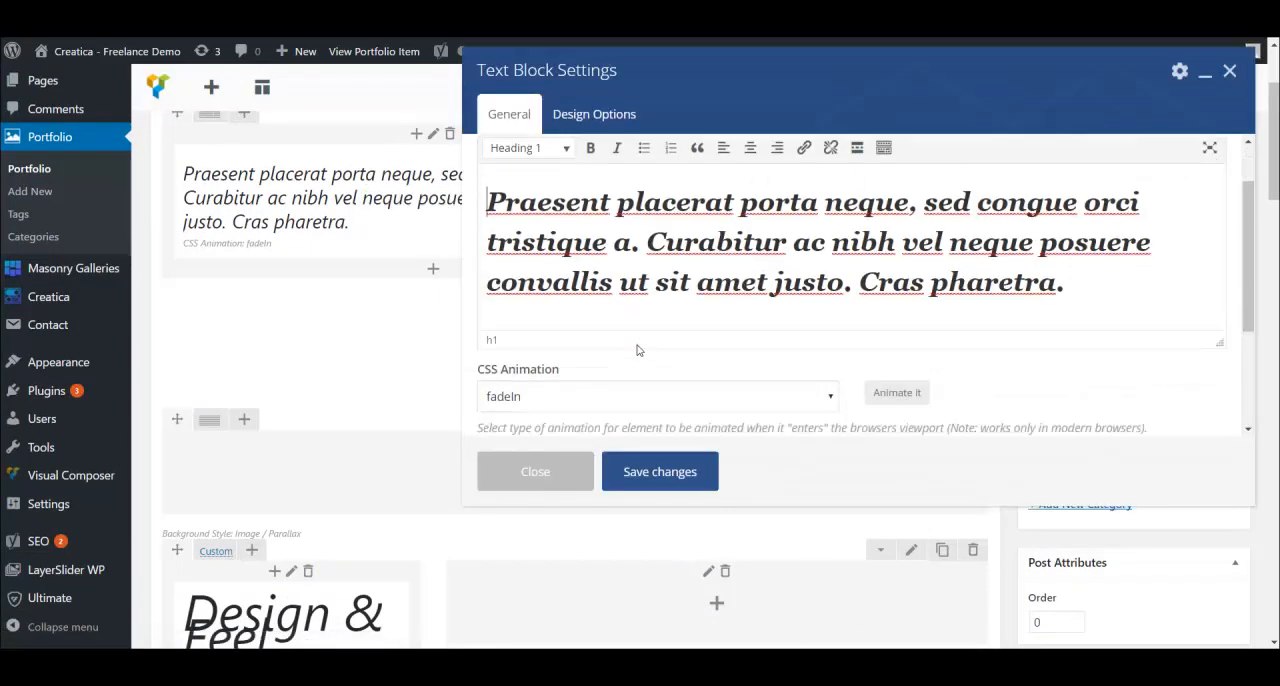
{"action": "left_click", "coordinate": [601, 381]}
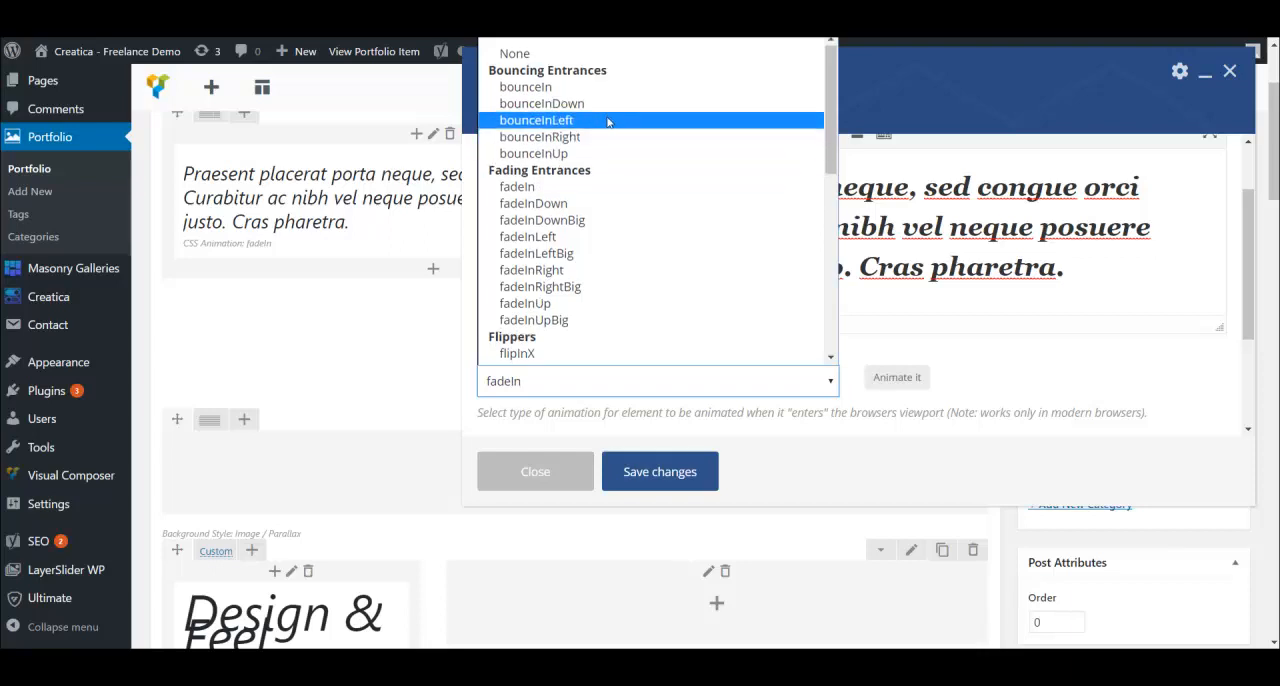
{"action": "scroll", "coordinate": [610, 160], "scroll_direction": "down", "scroll_amount": 3}
{"action": "scroll", "coordinate": [636, 141], "scroll_direction": "down", "scroll_amount": 3}
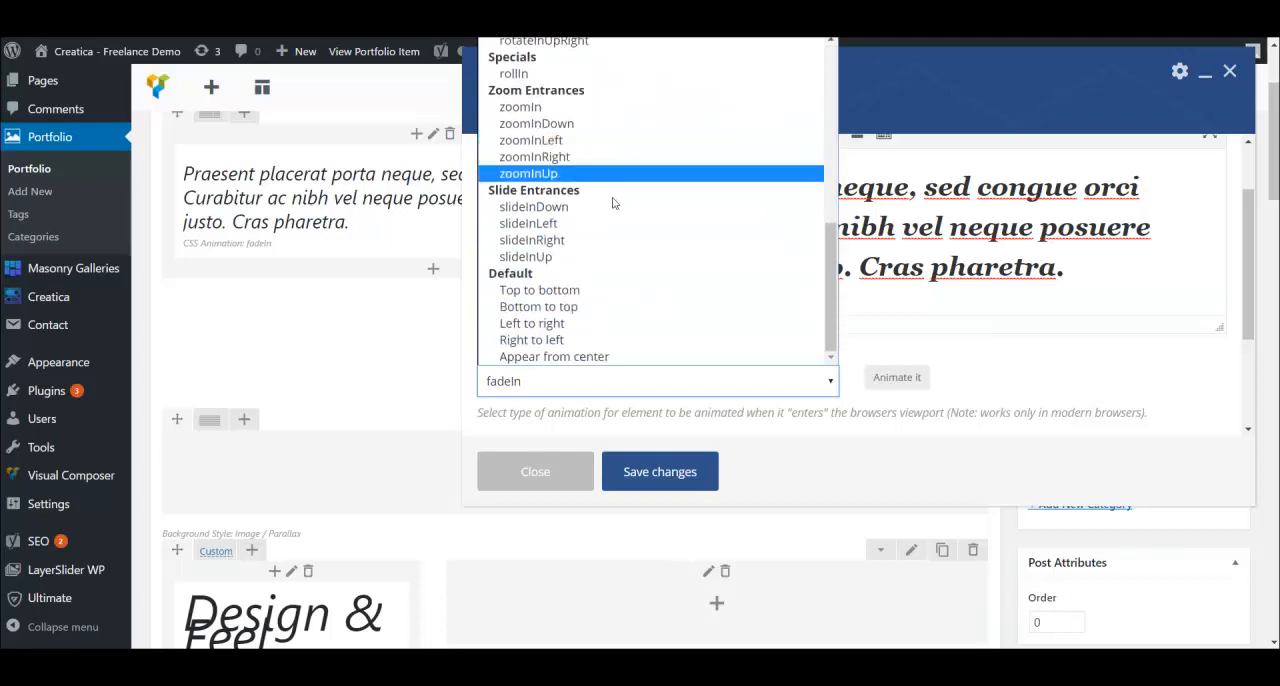
{"action": "left_click", "coordinate": [894, 492]}
{"action": "left_click", "coordinate": [562, 470]}
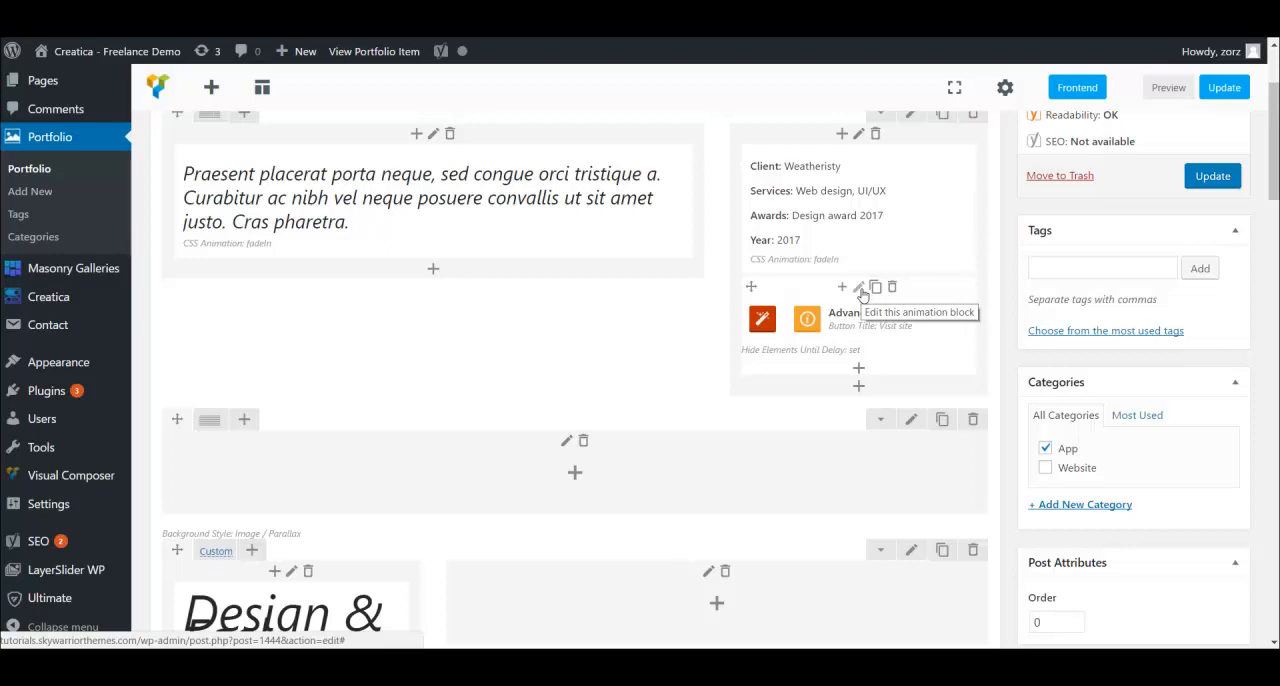
- Open the Visit site button's settings and examine its general options, from title and link to size, padding and colors
{"action": "left_click", "coordinate": [896, 324]}
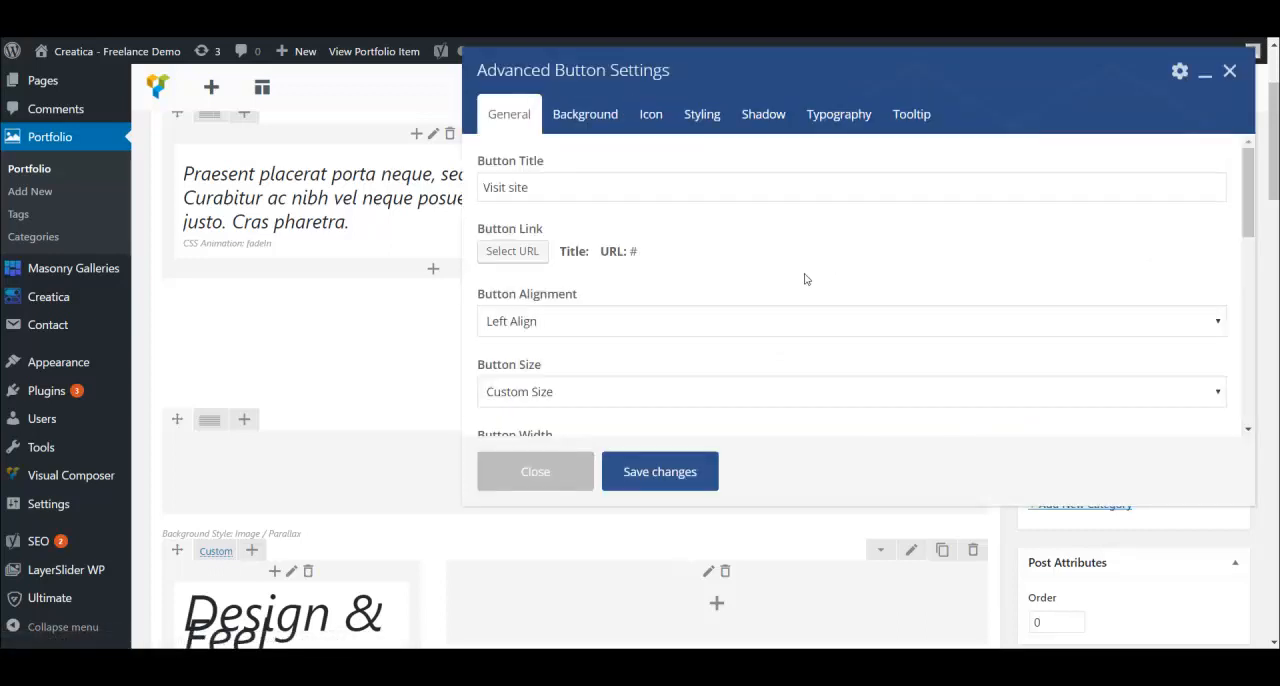
{"action": "scroll", "coordinate": [805, 279], "scroll_direction": "down", "scroll_amount": 10}
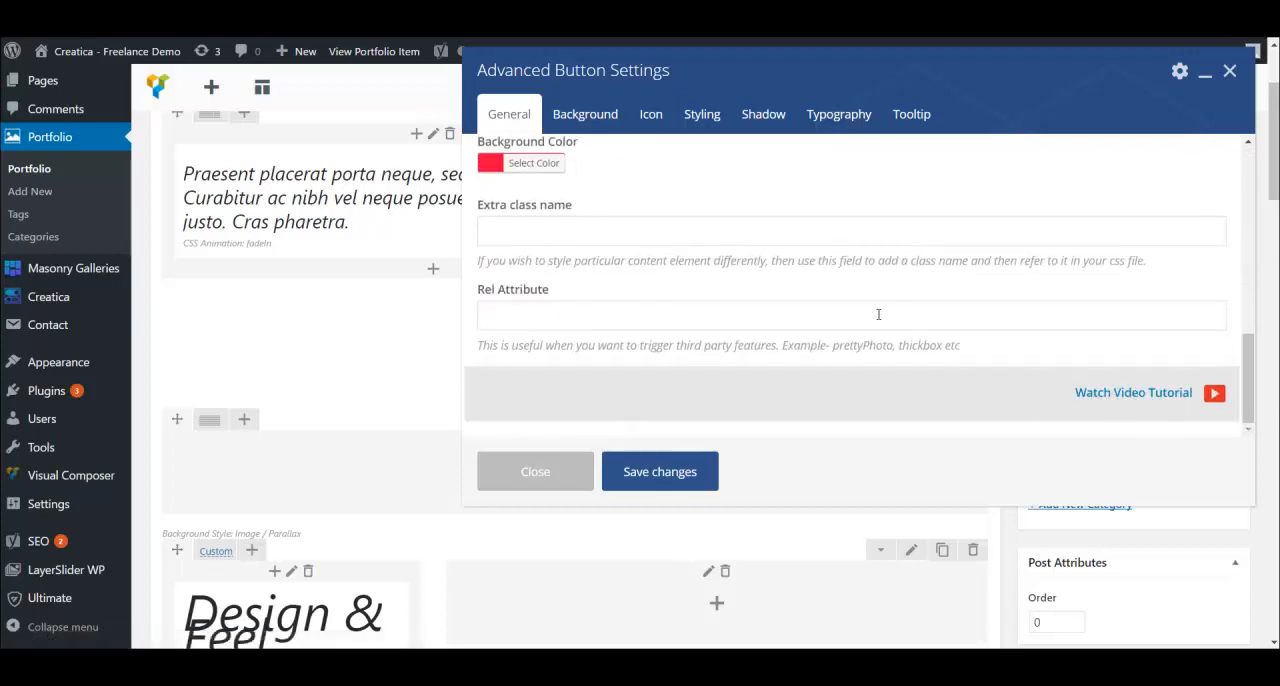
{"action": "scroll", "coordinate": [791, 329], "scroll_direction": "up", "scroll_amount": 3}
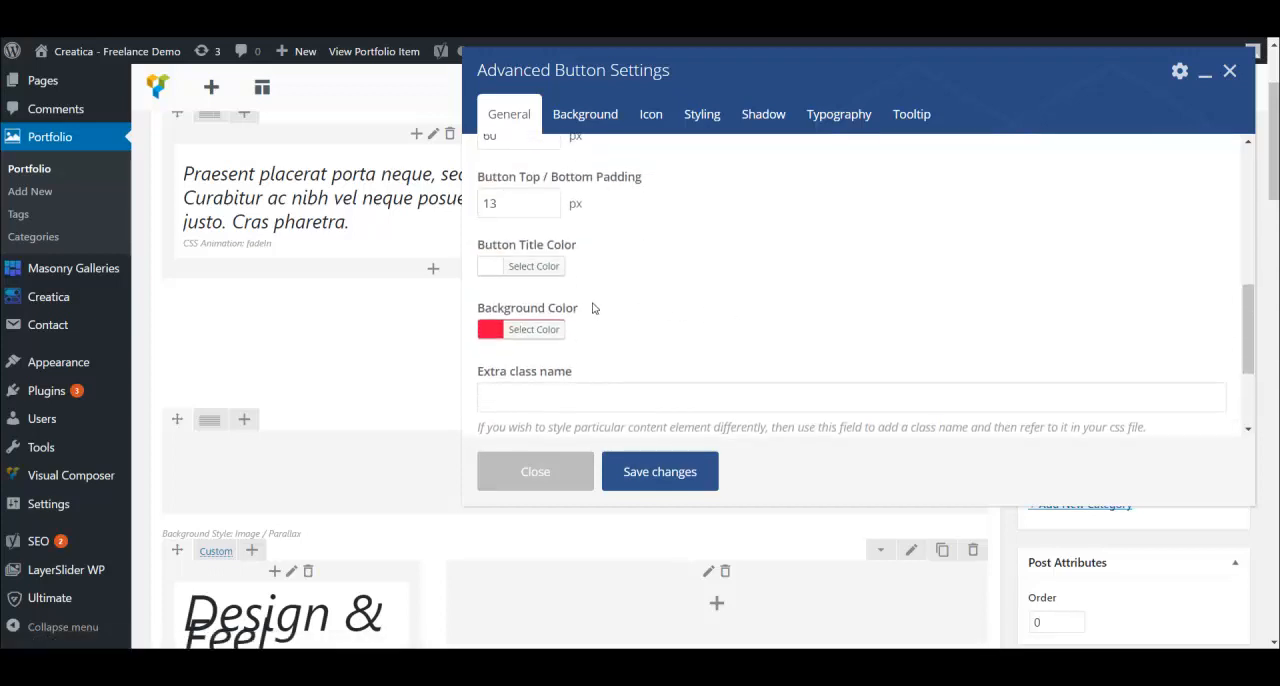
{"action": "scroll", "coordinate": [588, 310], "scroll_direction": "up", "scroll_amount": 5}
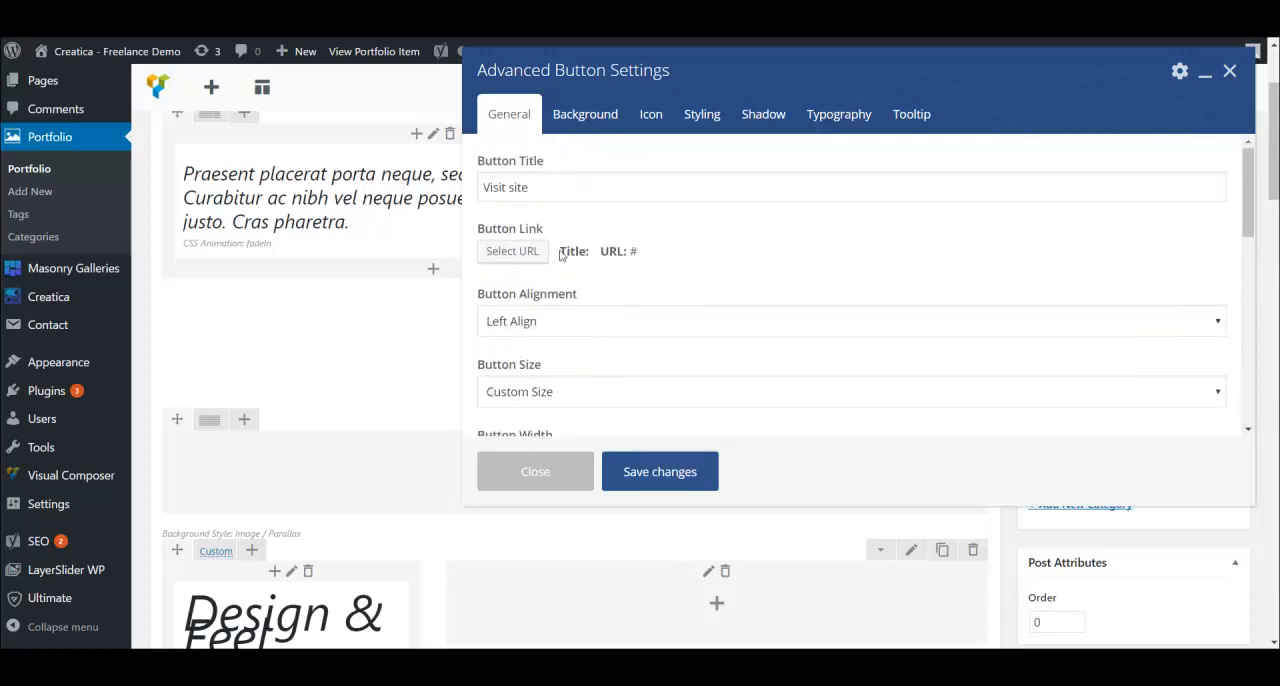
{"action": "triple_click", "coordinate": [531, 187]}
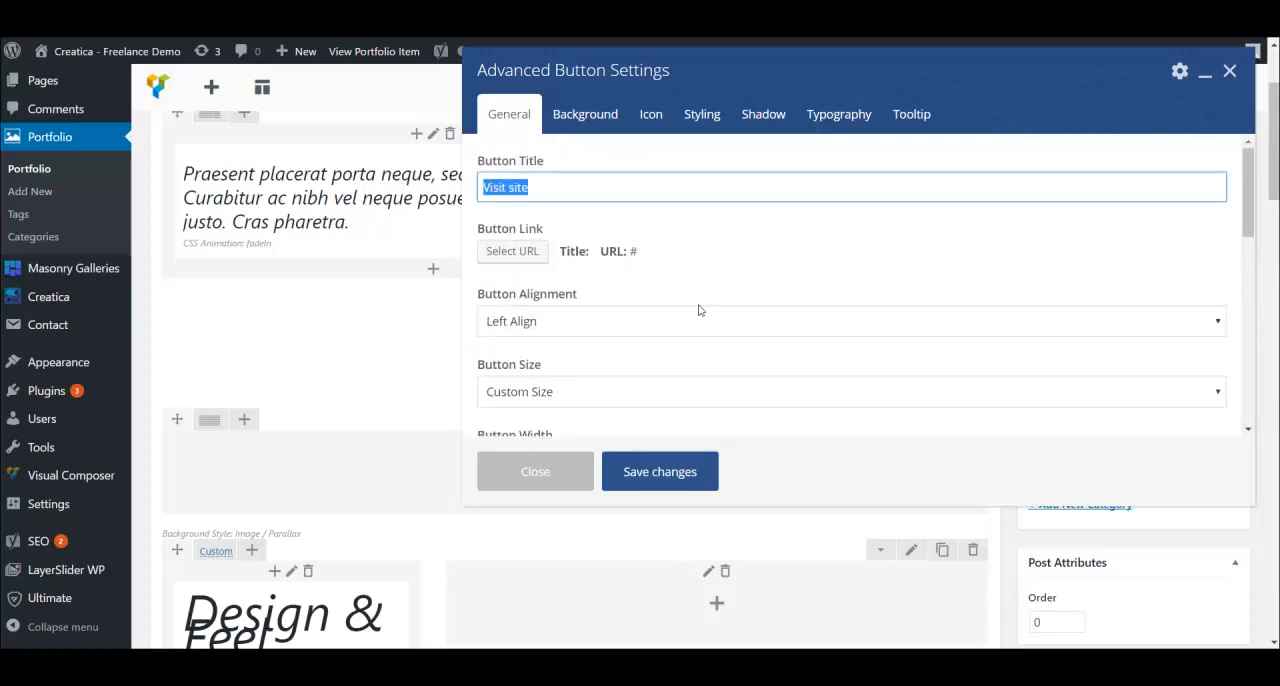
{"action": "left_click", "coordinate": [731, 256]}
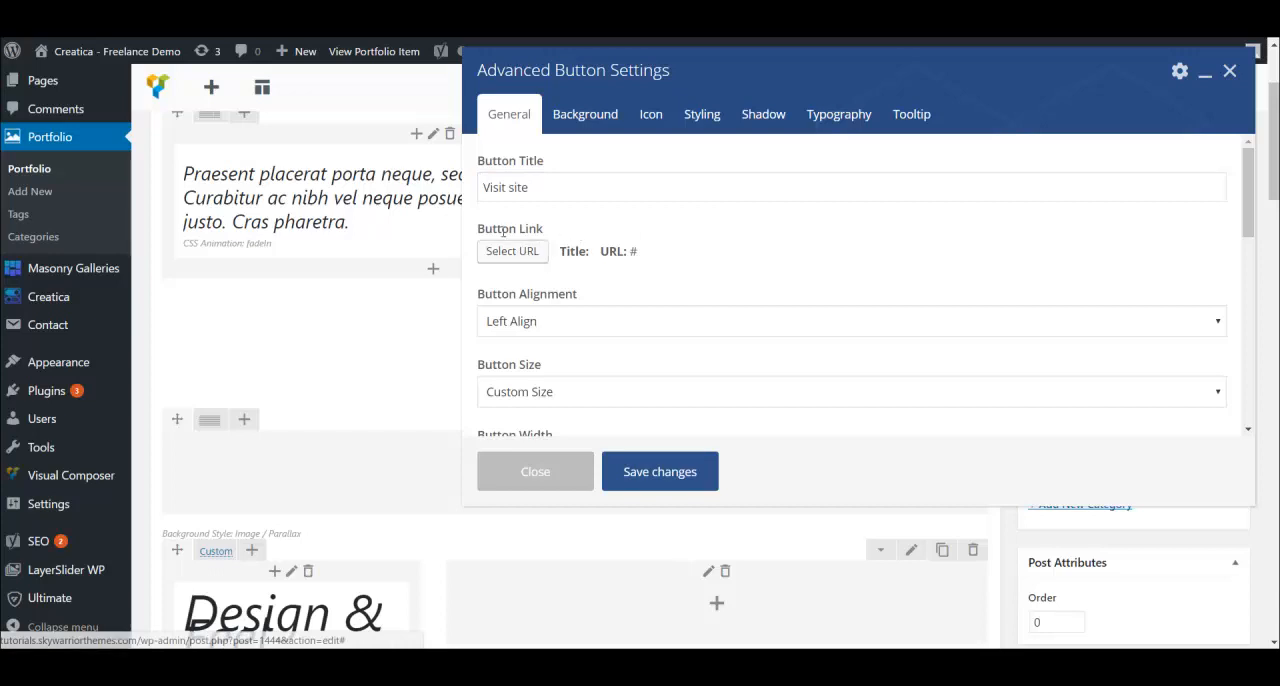
{"action": "scroll", "coordinate": [668, 251], "scroll_direction": "down", "scroll_amount": 1}
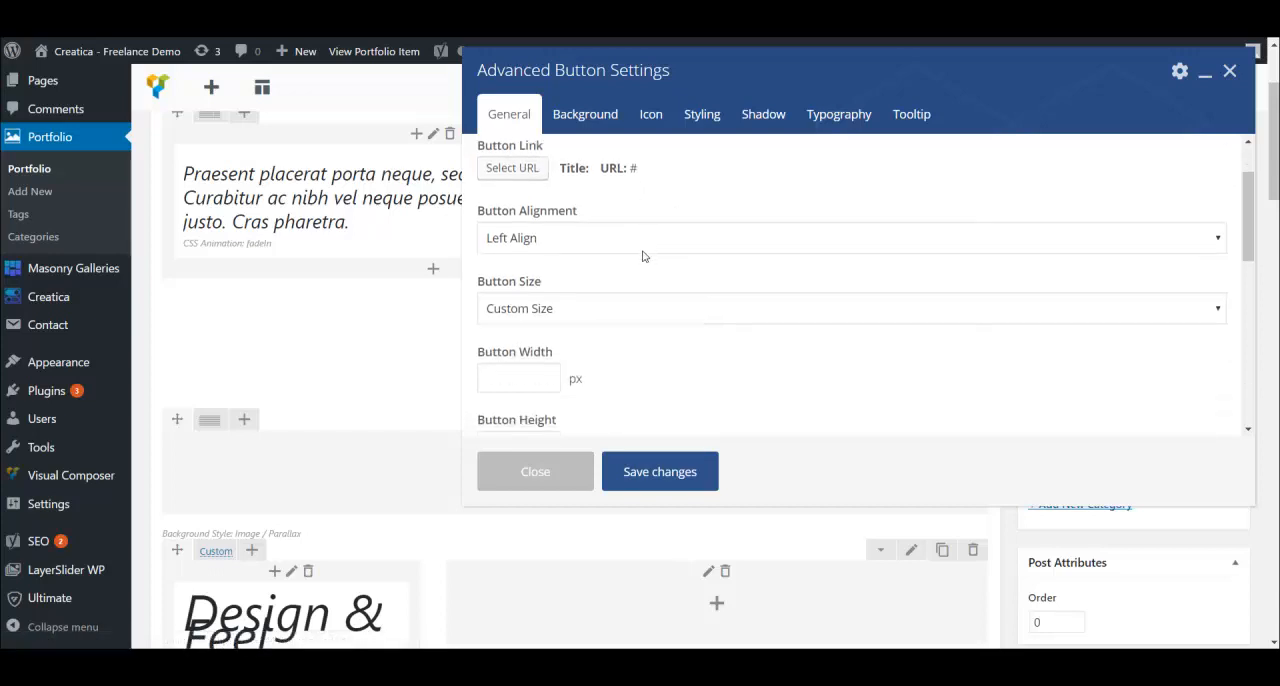
{"action": "scroll", "coordinate": [643, 257], "scroll_direction": "down", "scroll_amount": 1}
{"action": "scroll", "coordinate": [503, 234], "scroll_direction": "up", "scroll_amount": 1}
{"action": "scroll", "coordinate": [646, 294], "scroll_direction": "down", "scroll_amount": 1}
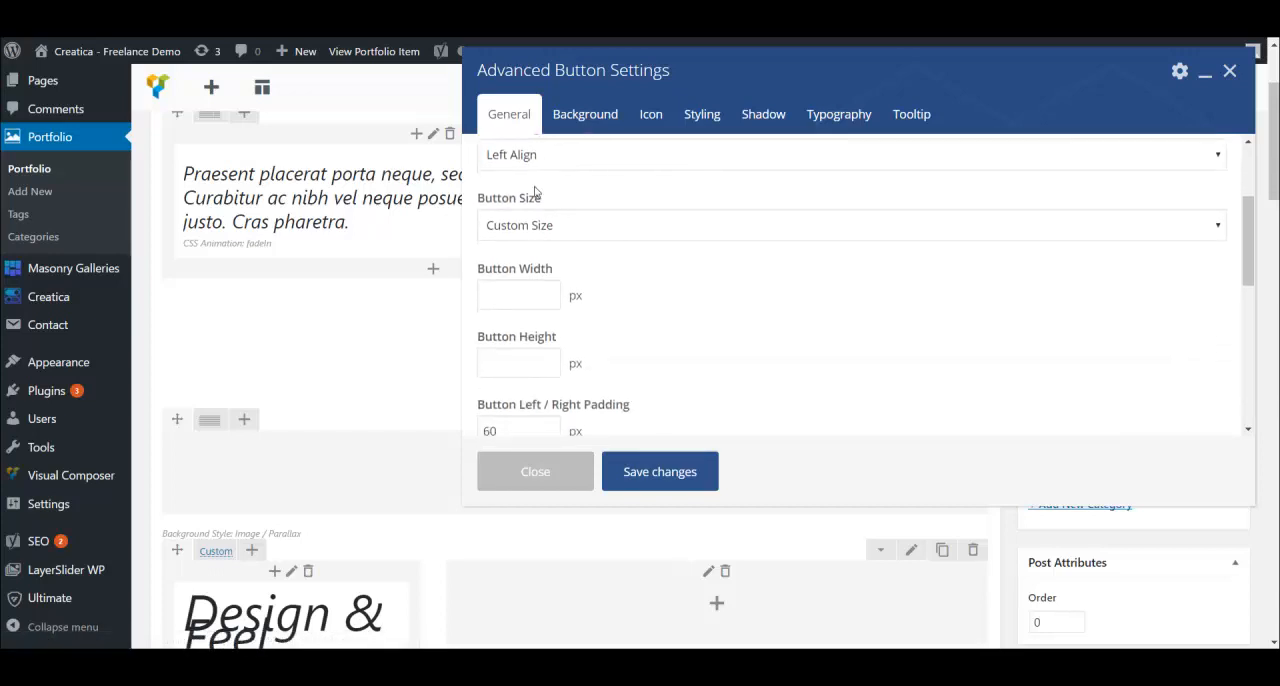
{"action": "scroll", "coordinate": [645, 278], "scroll_direction": "down", "scroll_amount": 3}
{"action": "scroll", "coordinate": [545, 285], "scroll_direction": "down", "scroll_amount": 1}
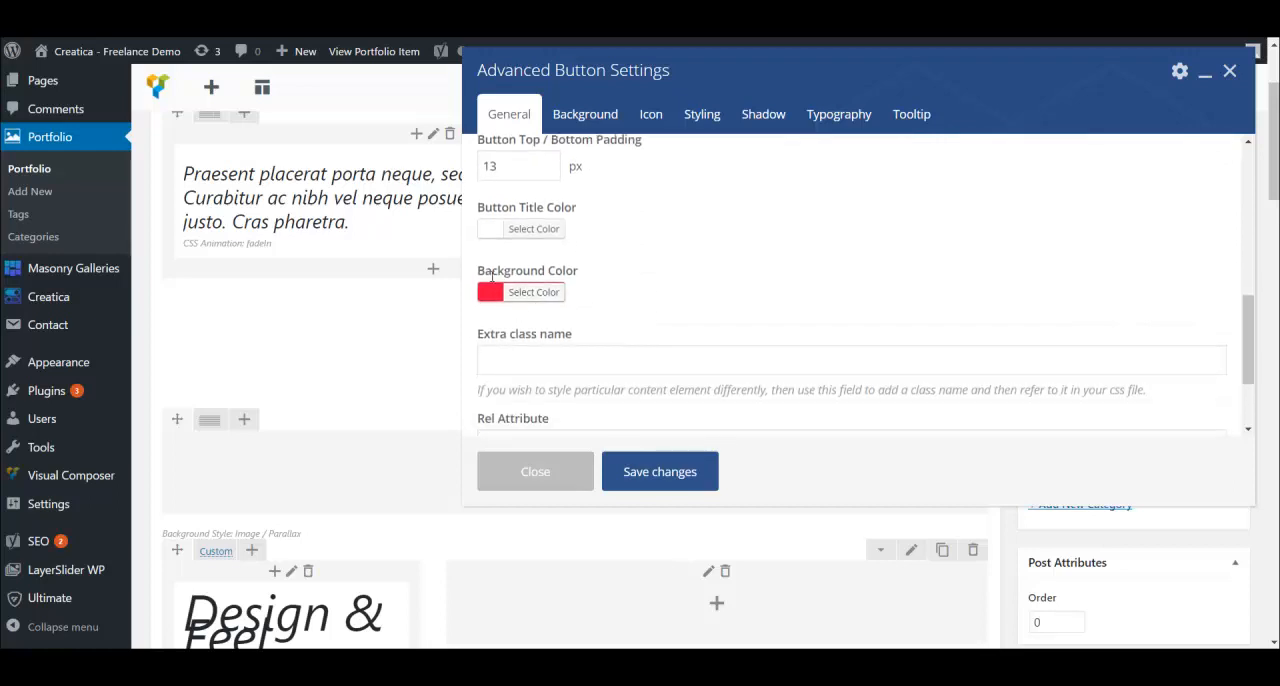
{"action": "scroll", "coordinate": [589, 190], "scroll_direction": "up", "scroll_amount": 1}
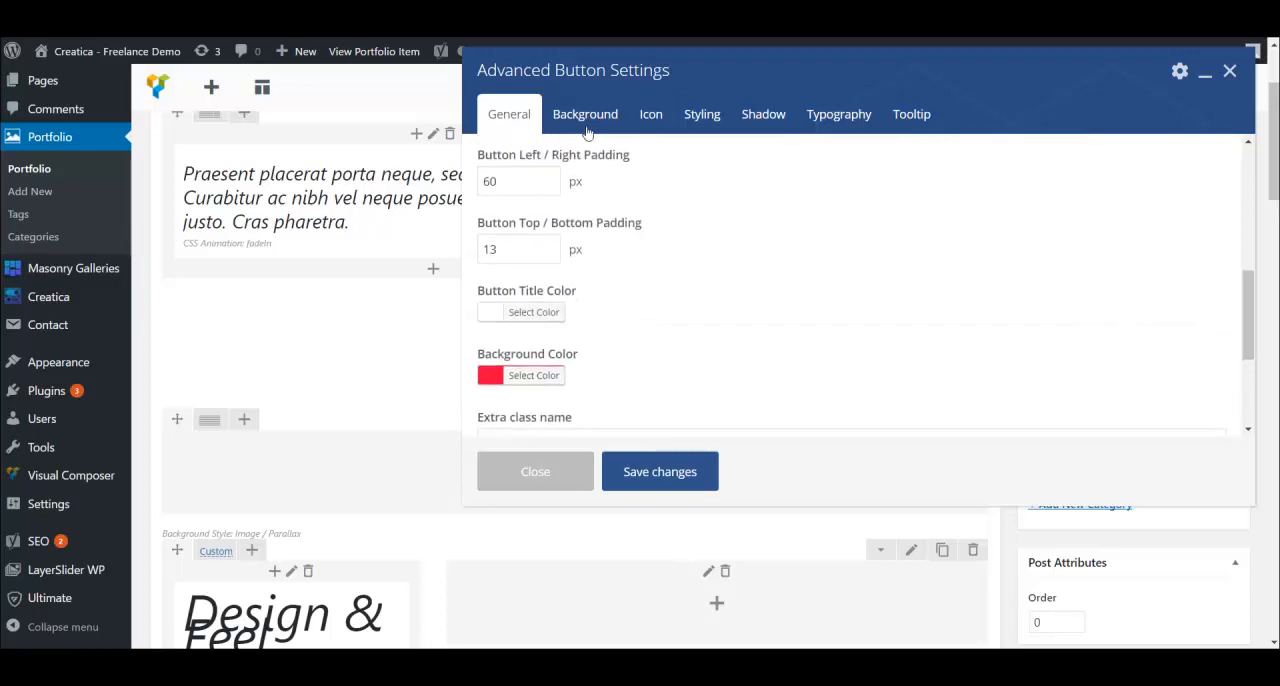
- Review the button's icon and typography options, including the available font families, and close the settings without changes
{"action": "left_click", "coordinate": [653, 122]}
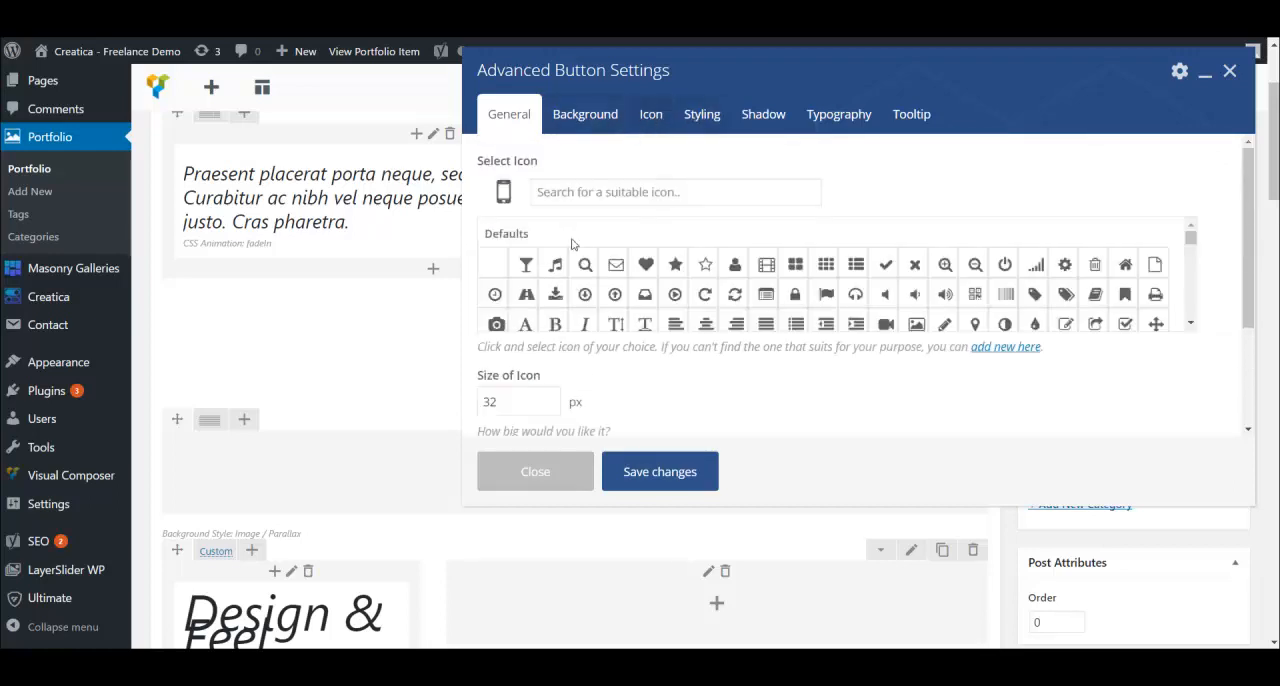
{"action": "scroll", "coordinate": [697, 380], "scroll_direction": "down", "scroll_amount": 3}
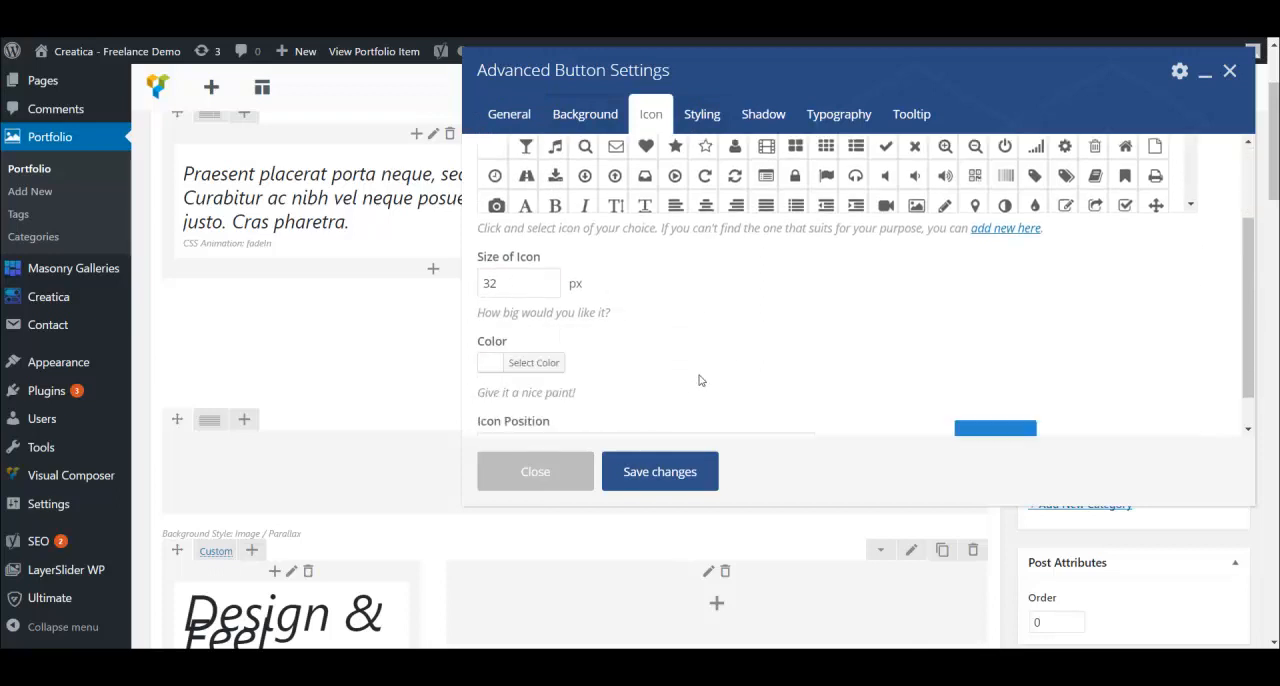
{"action": "left_click", "coordinate": [846, 117]}
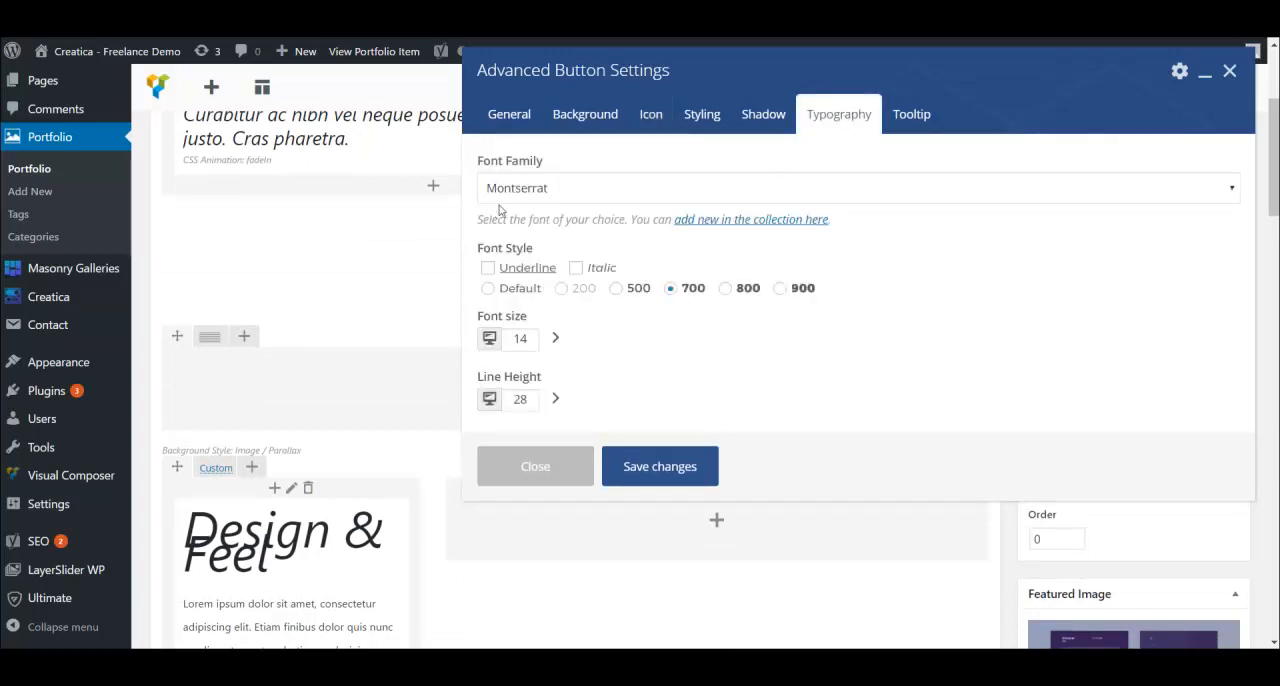
{"action": "left_click", "coordinate": [557, 190]}
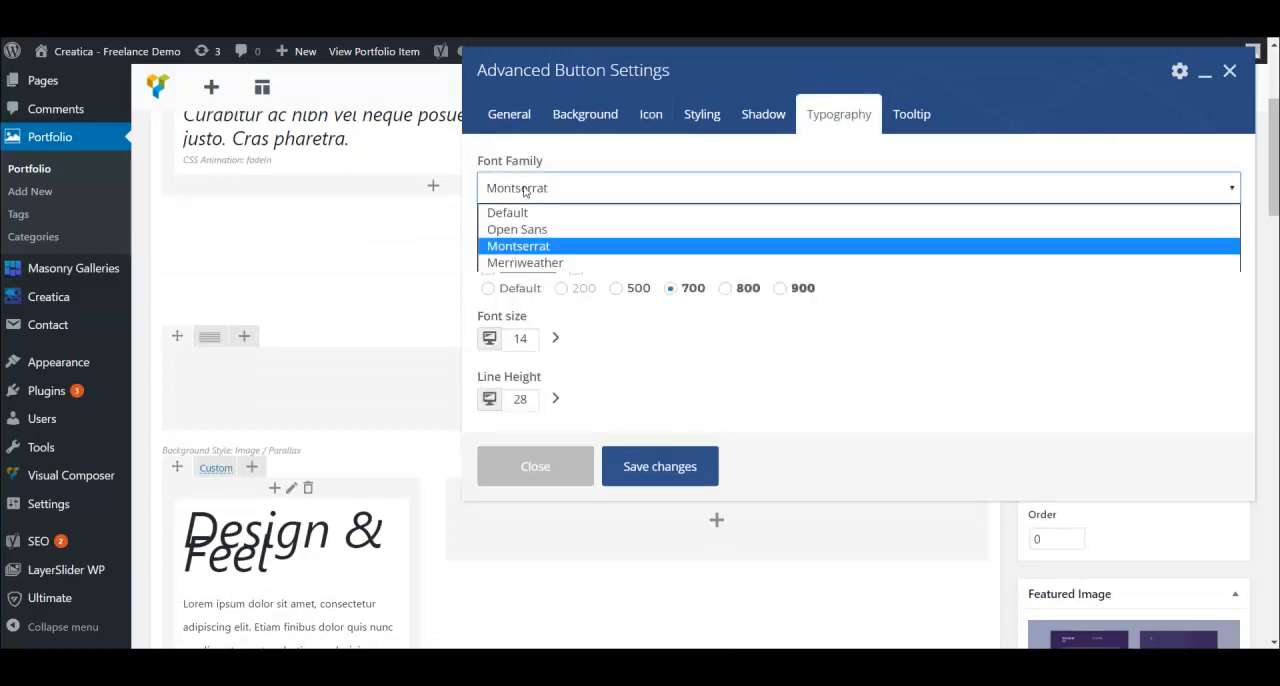
{"action": "left_click", "coordinate": [1016, 336]}
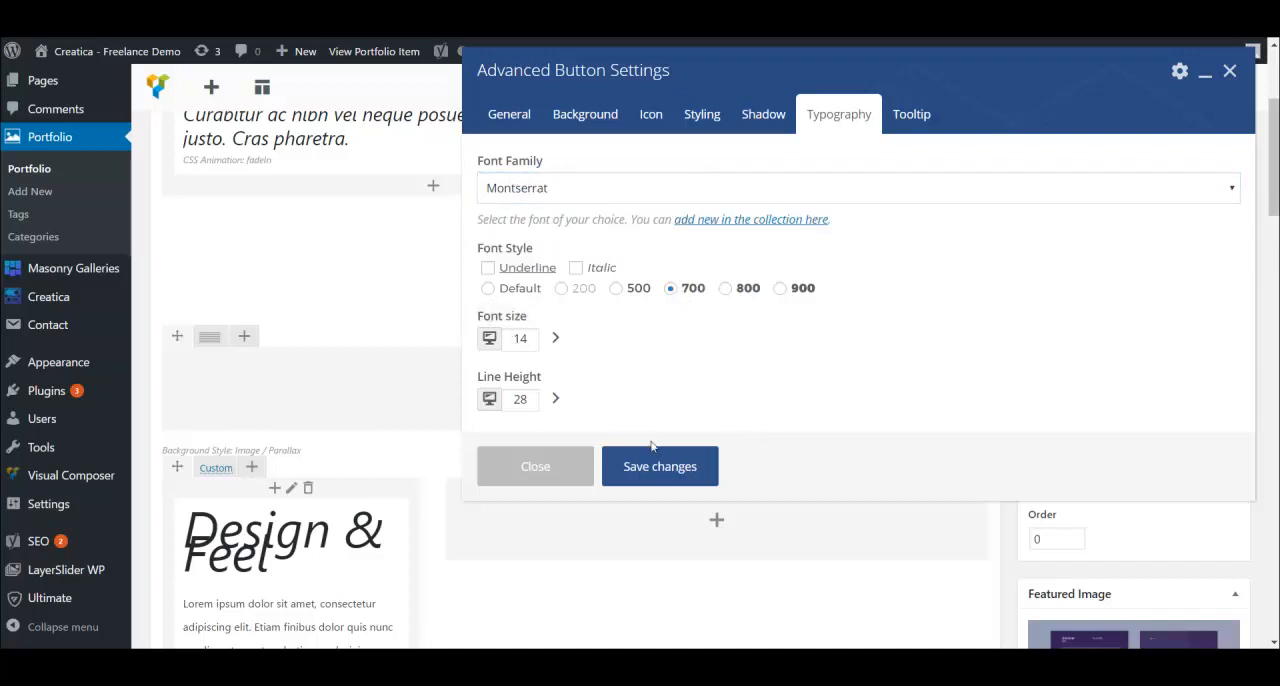
{"action": "left_click", "coordinate": [546, 476]}
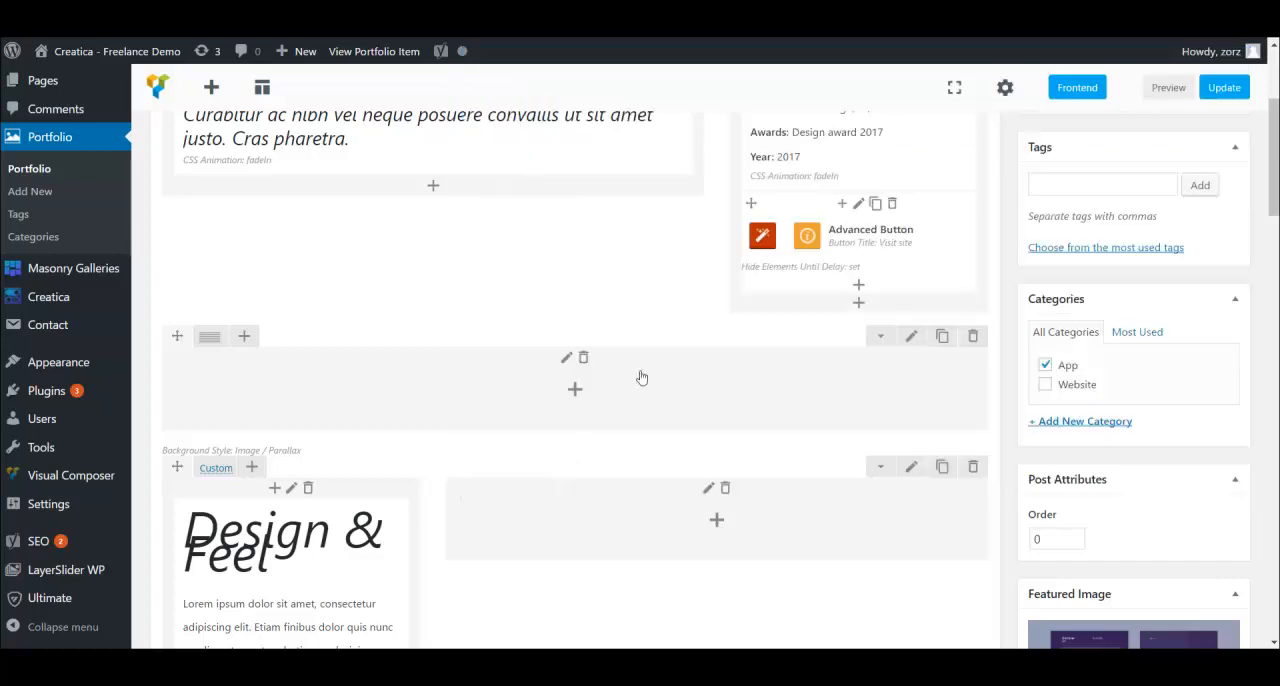
- Open the settings of the animation block around the button, review its animation options and close them without changes
{"action": "left_click", "coordinate": [860, 204]}
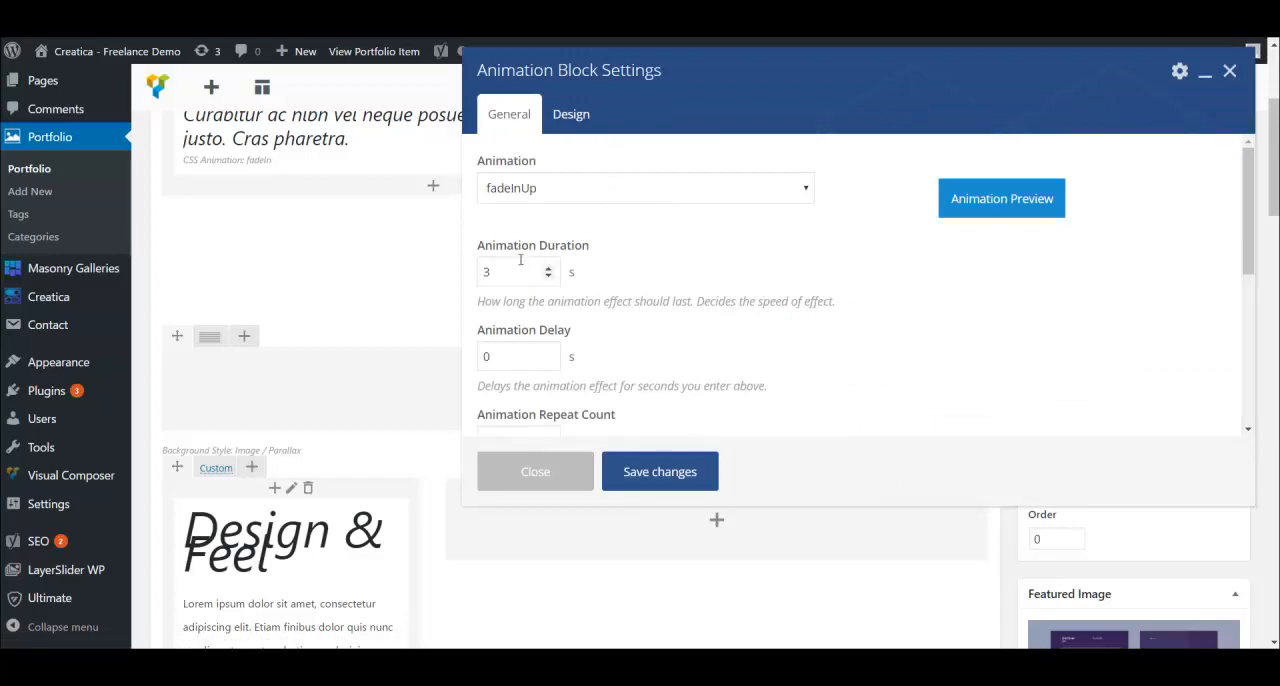
{"action": "scroll", "coordinate": [720, 297], "scroll_direction": "down", "scroll_amount": 5}
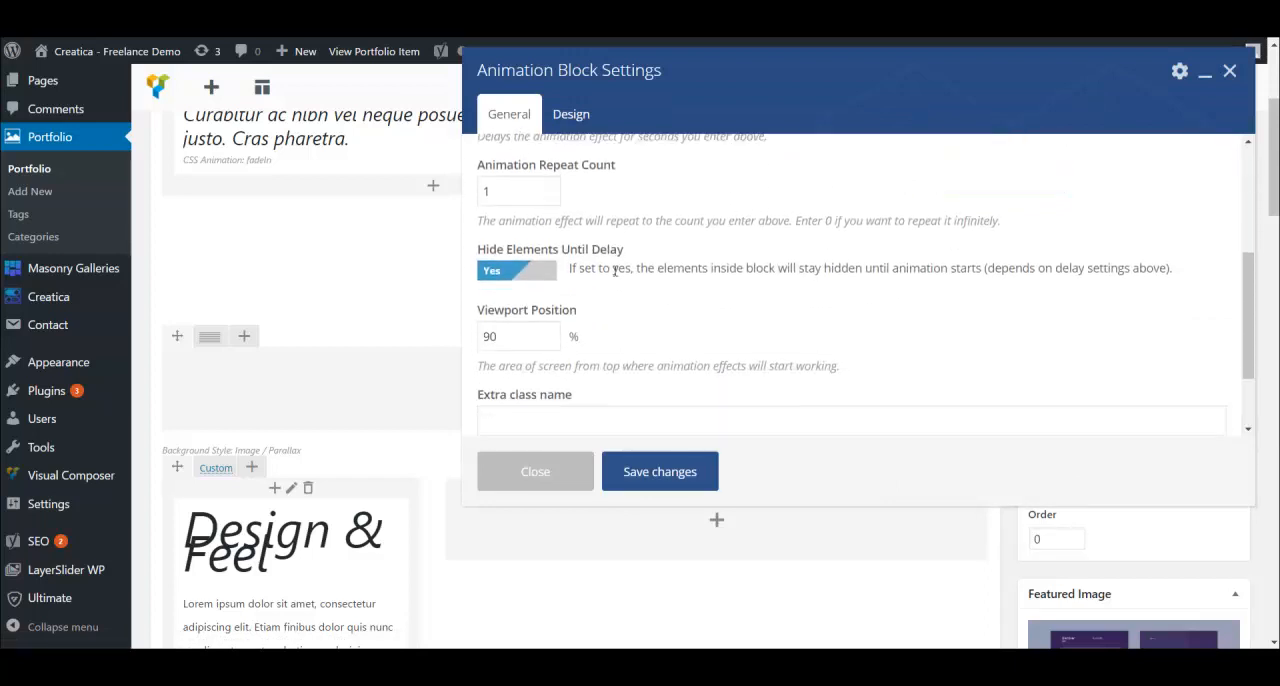
{"action": "scroll", "coordinate": [640, 270], "scroll_direction": "down", "scroll_amount": 2}
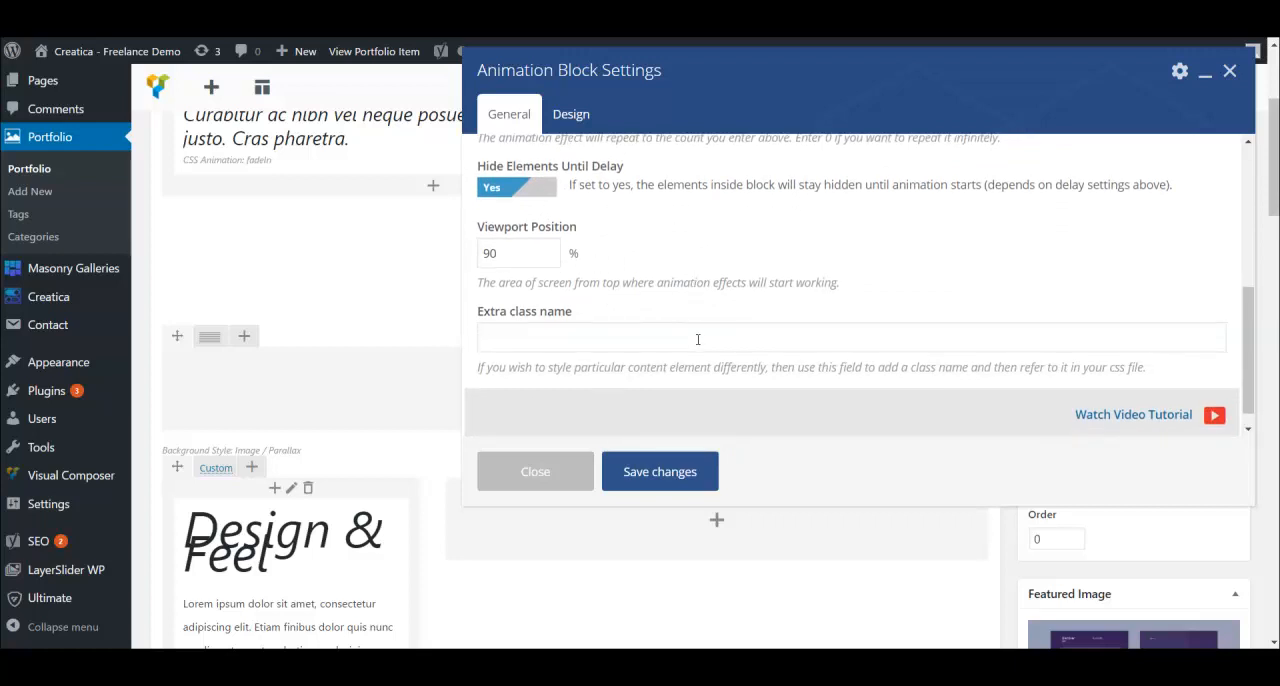
{"action": "scroll", "coordinate": [698, 339], "scroll_direction": "up", "scroll_amount": 2}
{"action": "scroll", "coordinate": [920, 377], "scroll_direction": "down", "scroll_amount": 3}
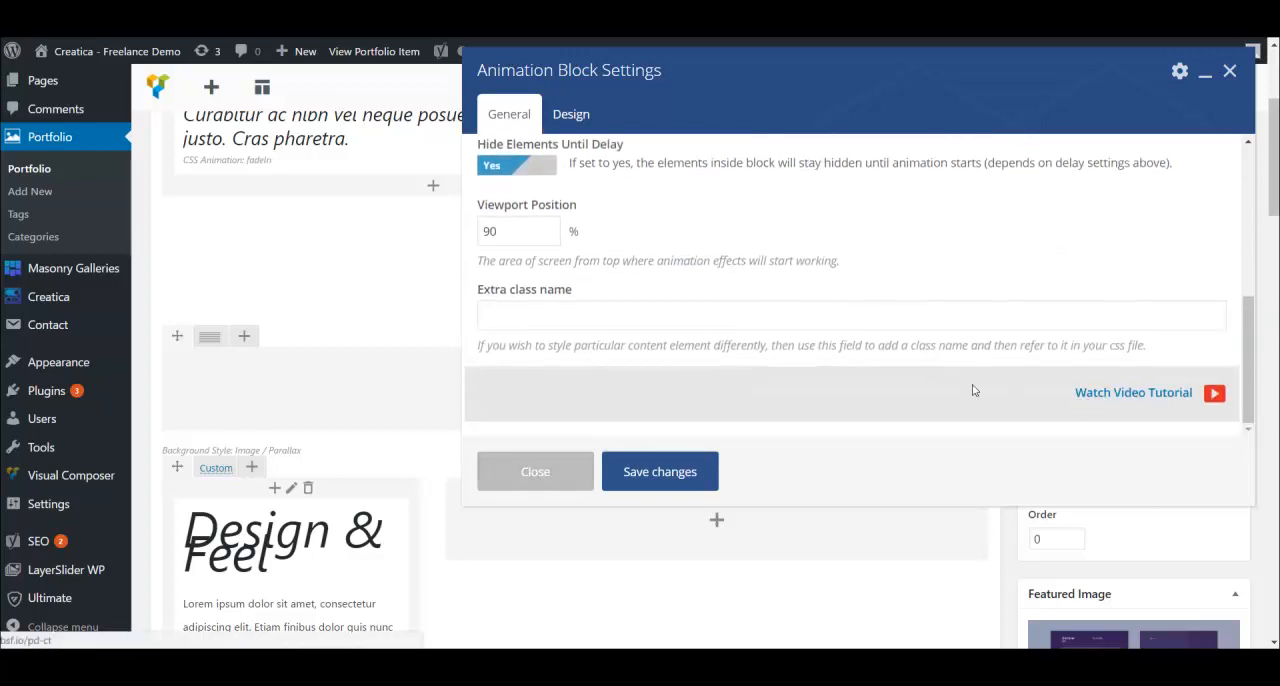
{"action": "left_click", "coordinate": [542, 478]}
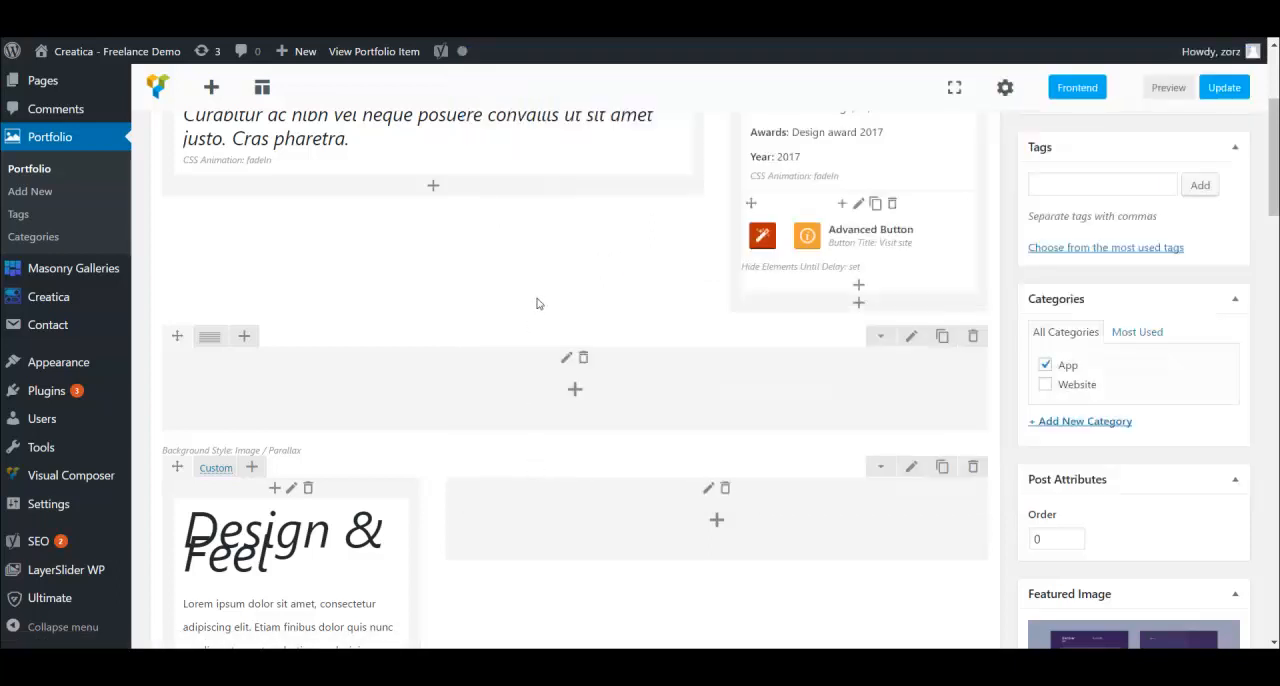
- Open the background settings of the empty row above Design & Feel and view the available background and parallax styles
{"action": "scroll", "coordinate": [598, 240], "scroll_direction": "down", "scroll_amount": 2}
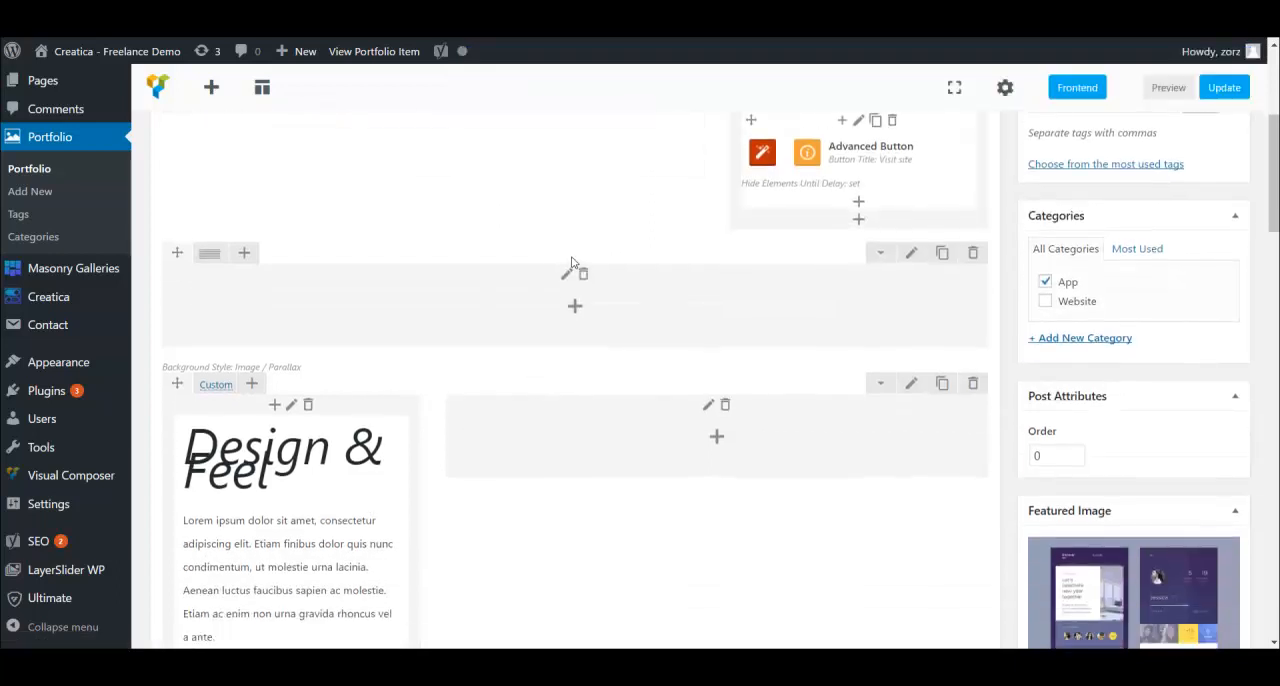
{"action": "scroll", "coordinate": [571, 262], "scroll_direction": "down", "scroll_amount": 2}
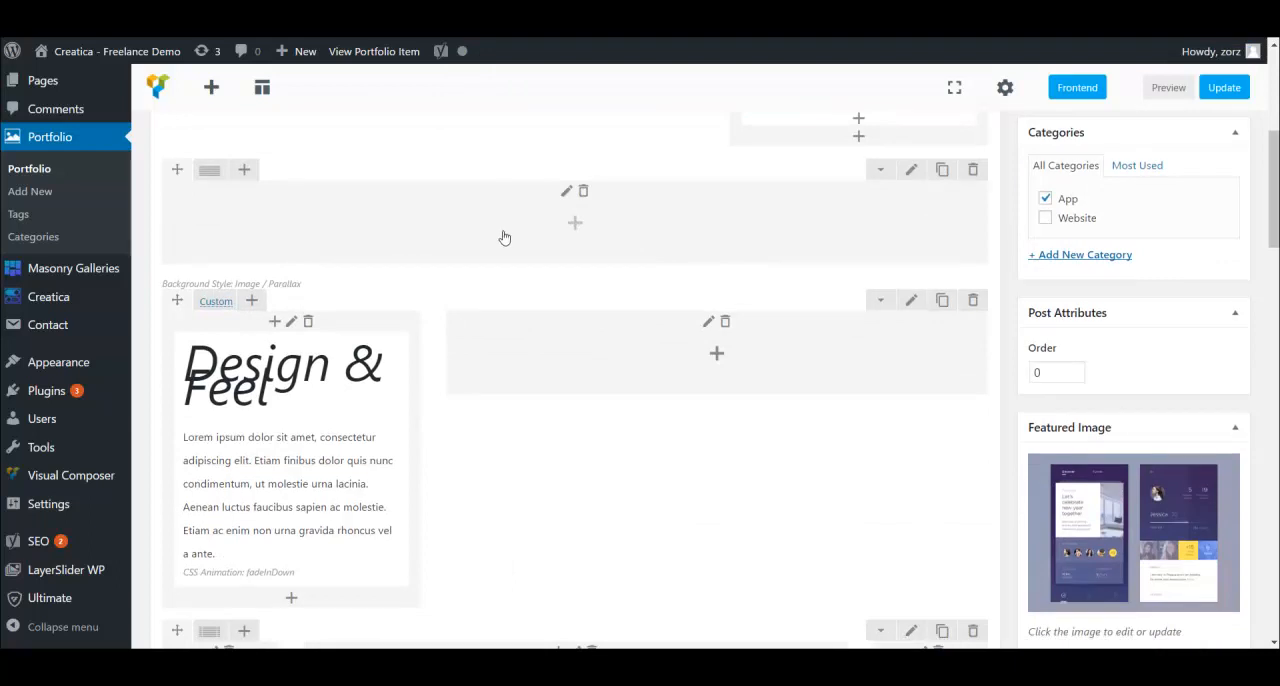
{"action": "left_click", "coordinate": [911, 170]}
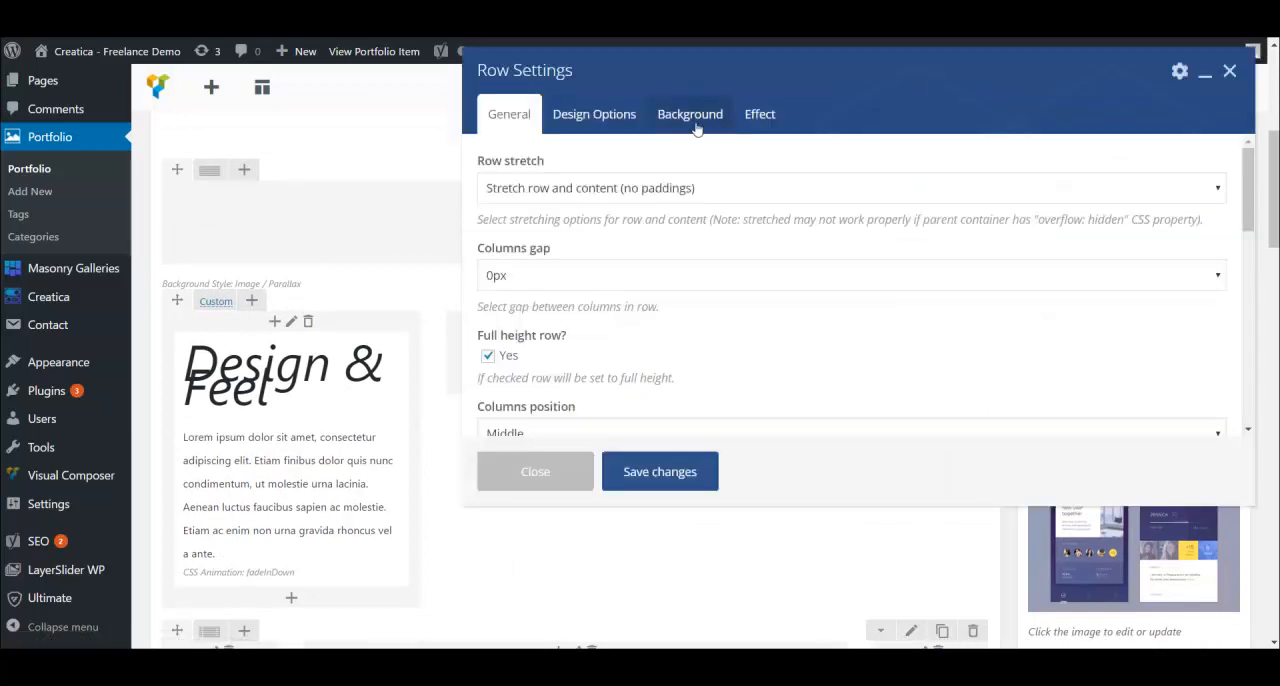
{"action": "left_click", "coordinate": [692, 118]}
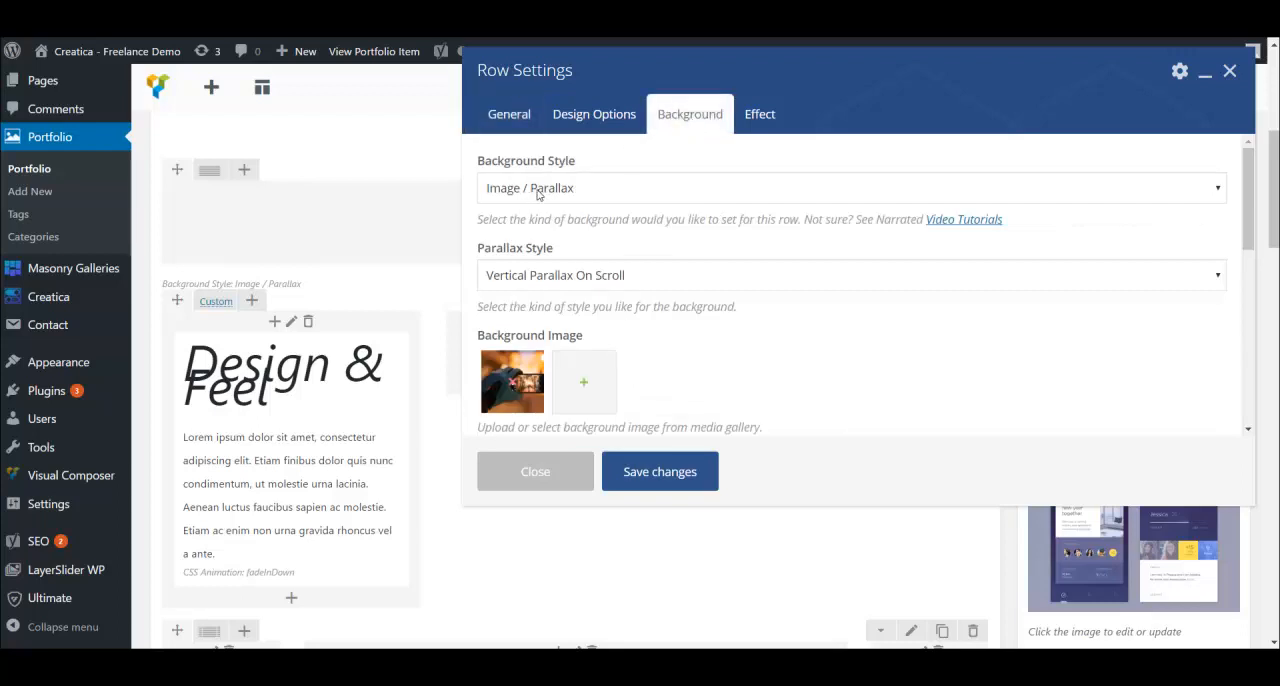
{"action": "left_click", "coordinate": [595, 190]}
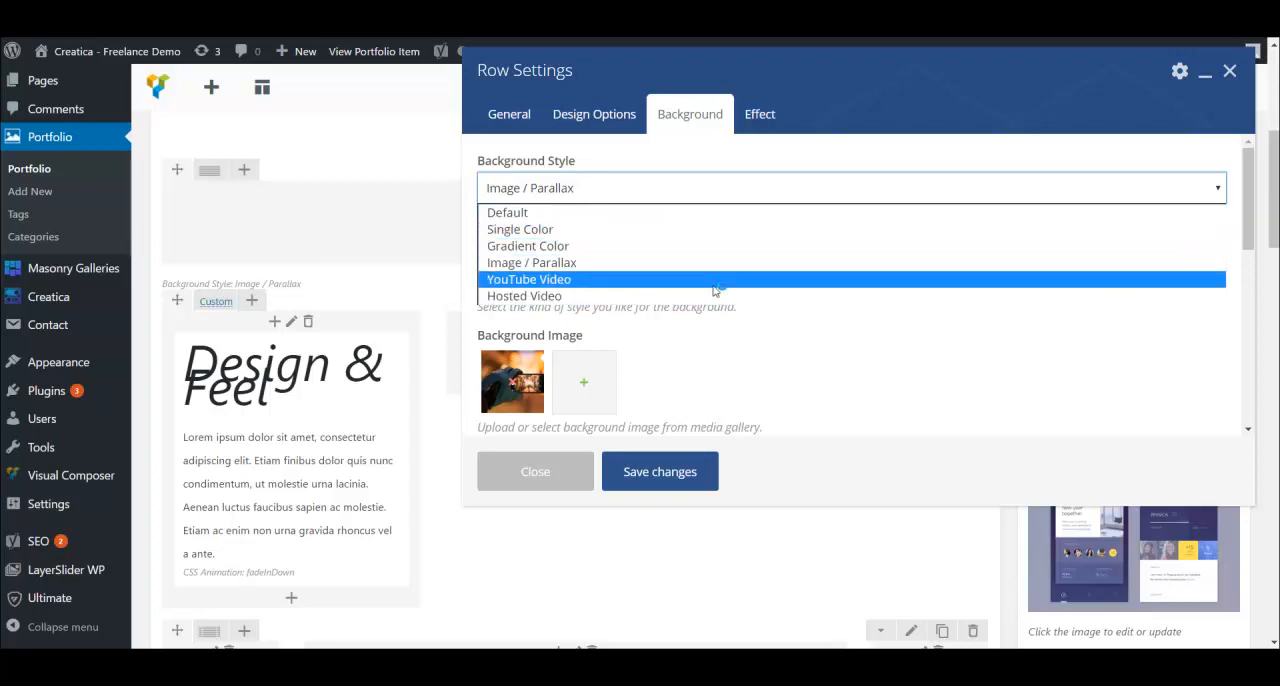
{"action": "left_click", "coordinate": [995, 363]}
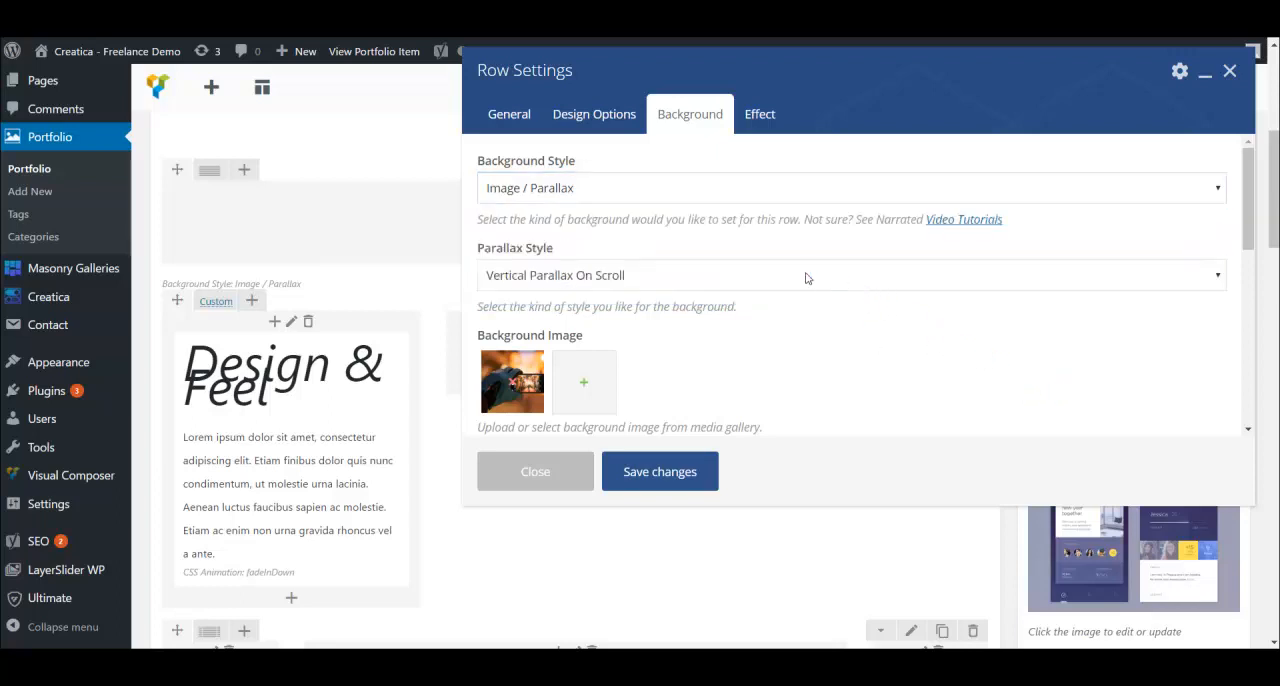
{"action": "left_click", "coordinate": [633, 276]}
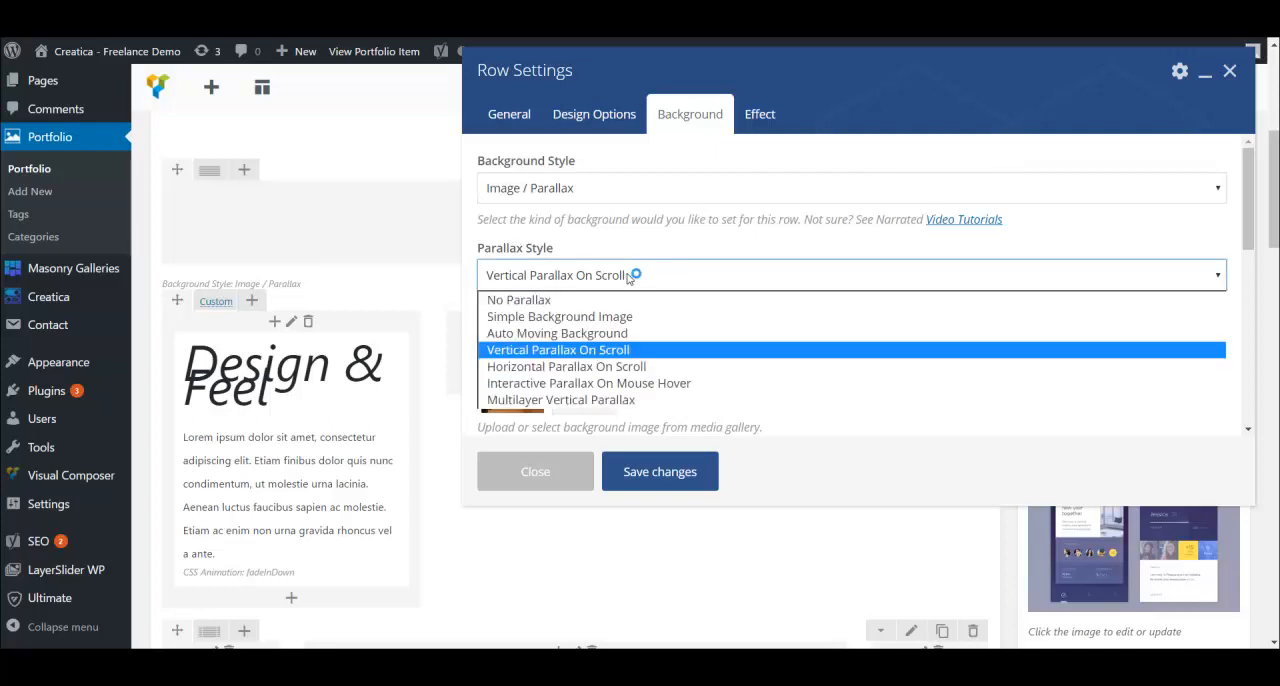
{"action": "left_click", "coordinate": [1014, 430]}
- Examine the row's background image options, including the repeat choices, image size, scroll effect, parallax speed and background override
{"action": "scroll", "coordinate": [543, 300], "scroll_direction": "down", "scroll_amount": 1}
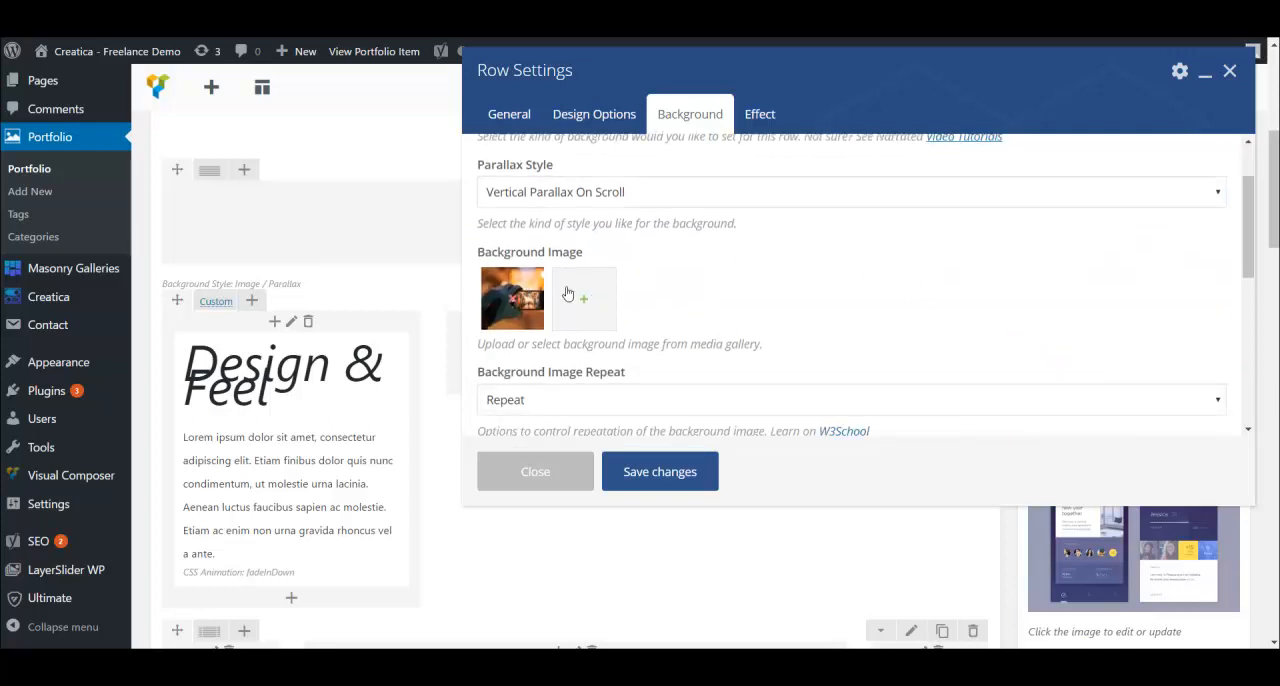
{"action": "scroll", "coordinate": [748, 262], "scroll_direction": "down", "scroll_amount": 2}
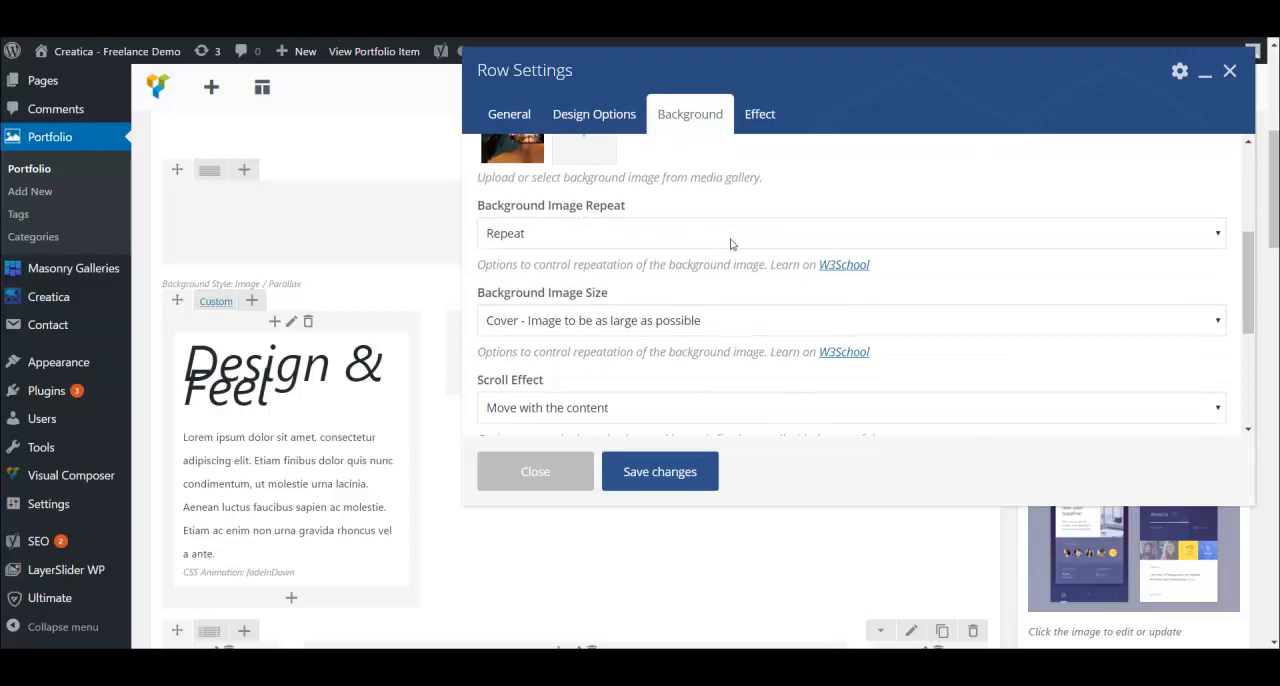
{"action": "left_click", "coordinate": [731, 236]}
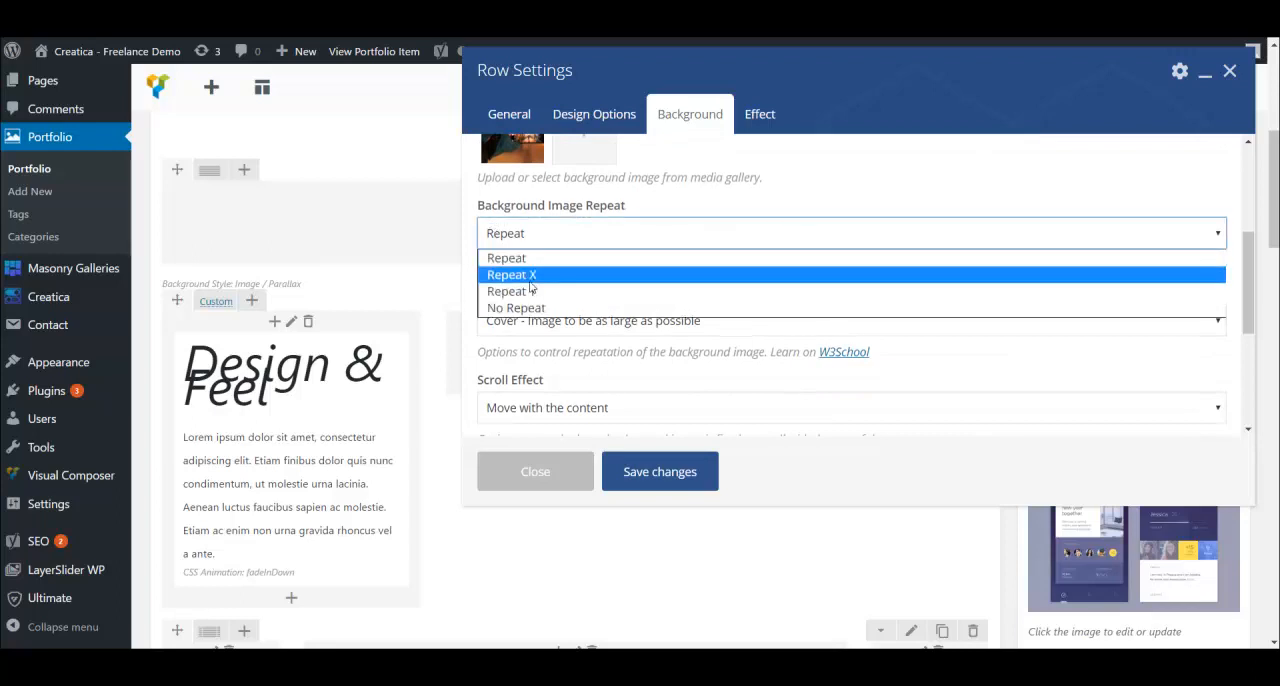
{"action": "left_click", "coordinate": [898, 205]}
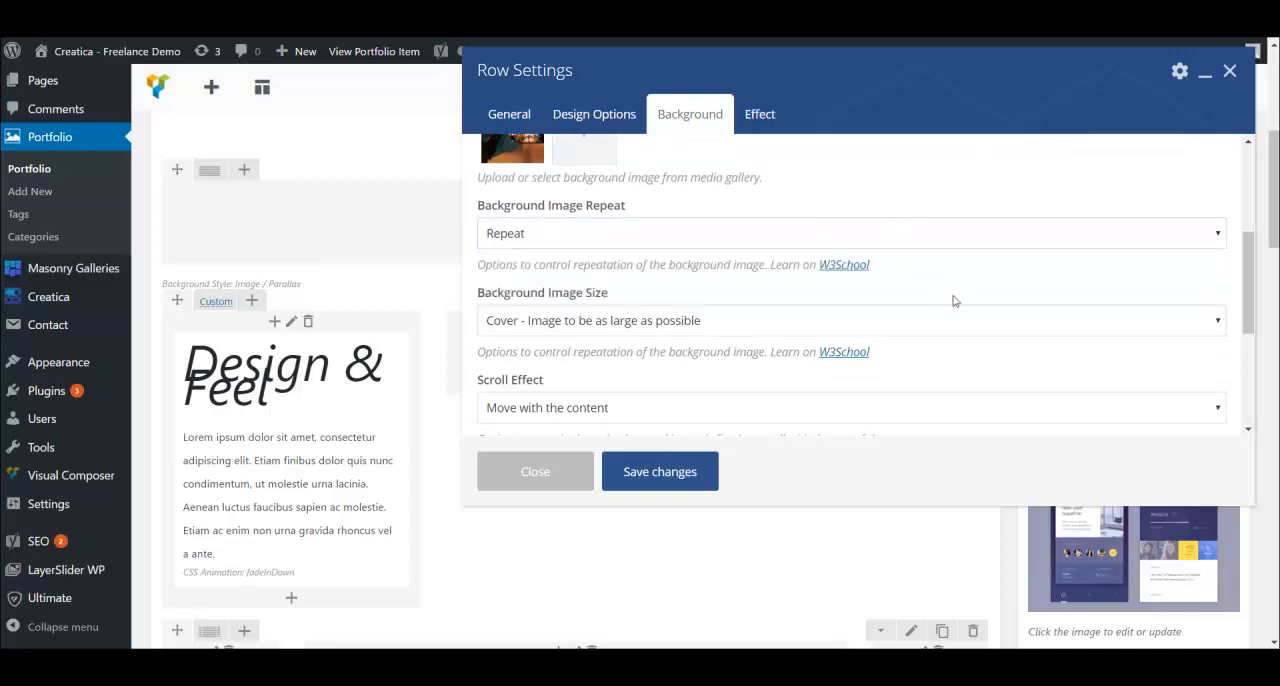
{"action": "scroll", "coordinate": [835, 270], "scroll_direction": "down", "scroll_amount": 1}
{"action": "scroll", "coordinate": [840, 280], "scroll_direction": "down", "scroll_amount": 1}
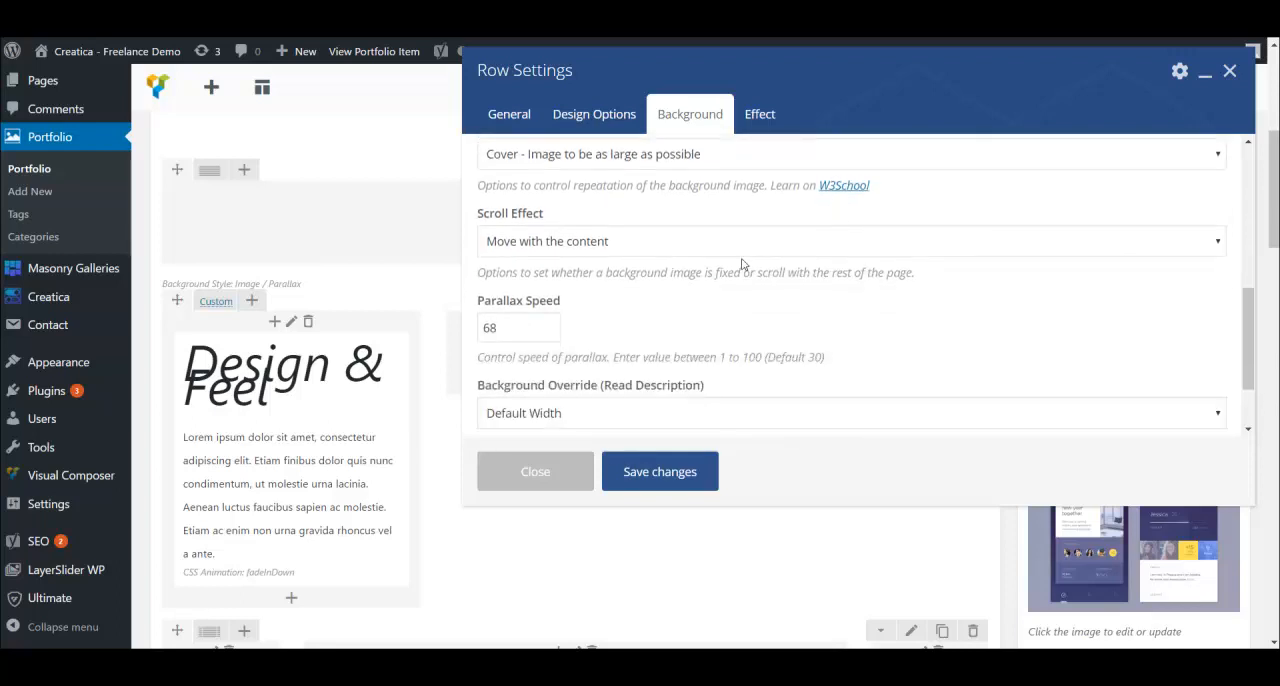
{"action": "scroll", "coordinate": [677, 254], "scroll_direction": "down", "scroll_amount": 1}
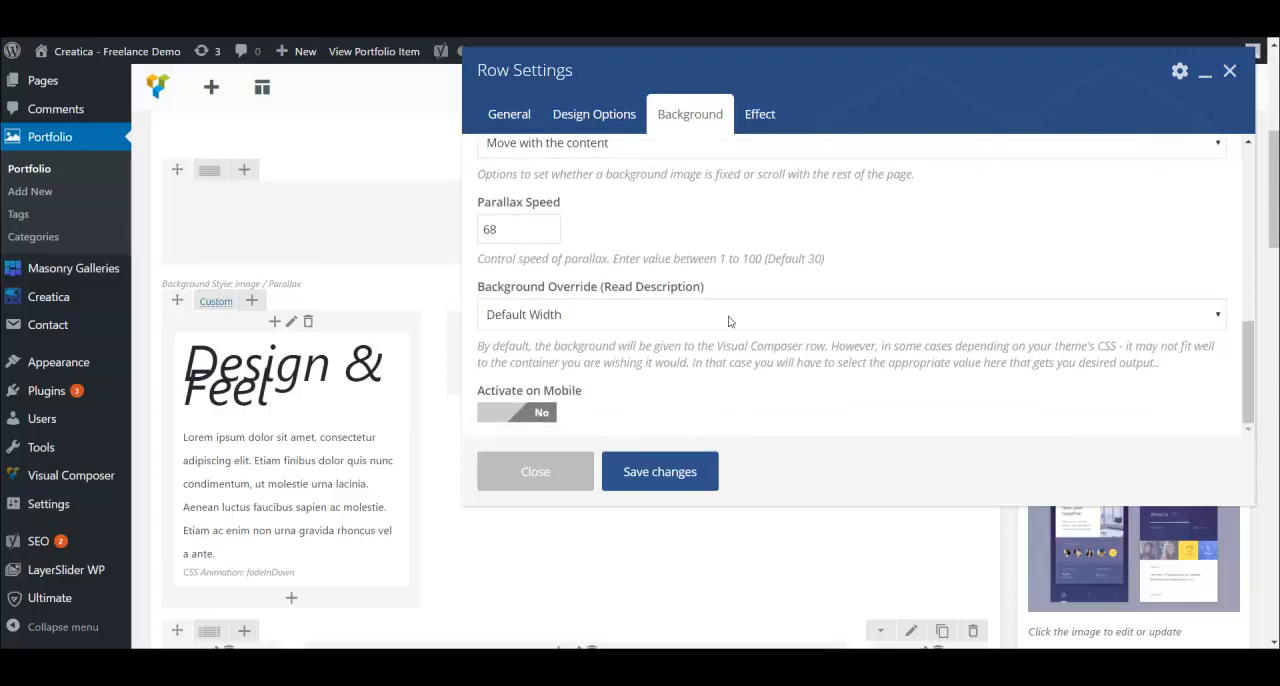
- Review the row's effect options, such as Easy Parallax, Fade Effect on Scroll and Enable Overlay
{"action": "left_click", "coordinate": [759, 114]}
{"action": "scroll", "coordinate": [705, 223], "scroll_direction": "down", "scroll_amount": 1}
{"action": "scroll", "coordinate": [501, 172], "scroll_direction": "up", "scroll_amount": 1}
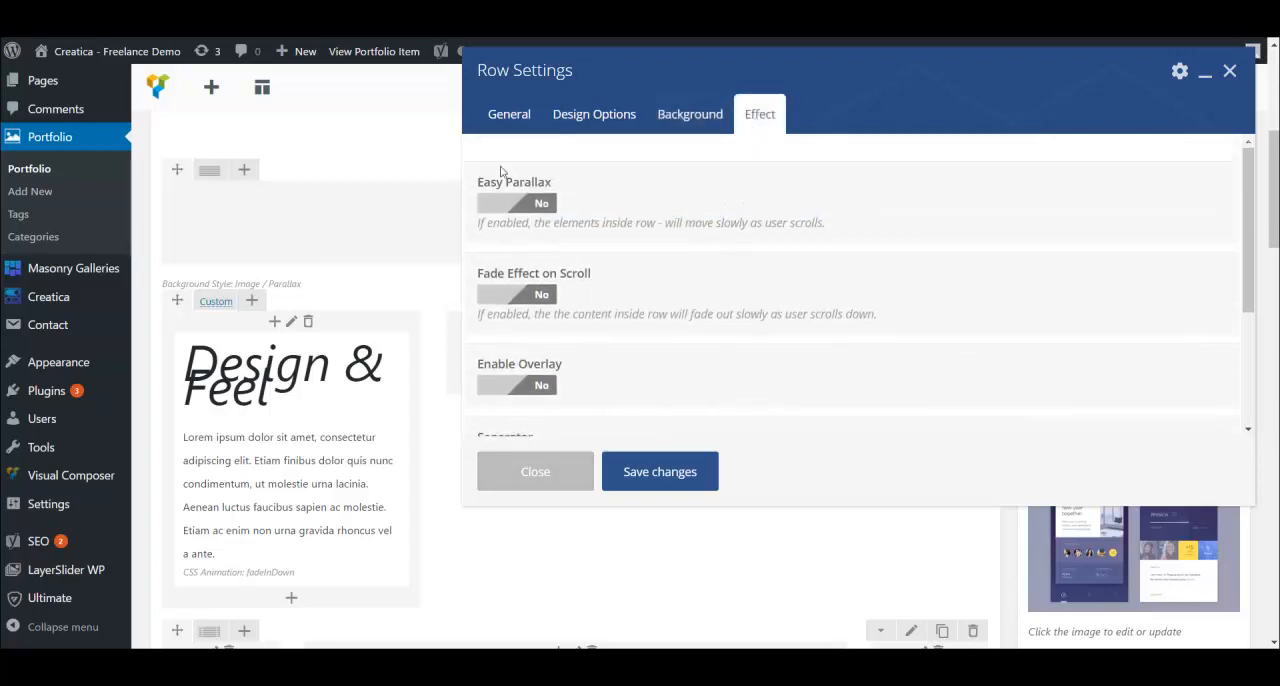
- Review the remaining effect options of the row, including Enable Overlay and Seperator, and close its settings without saving
{"action": "scroll", "coordinate": [518, 203], "scroll_direction": "down", "scroll_amount": 3}
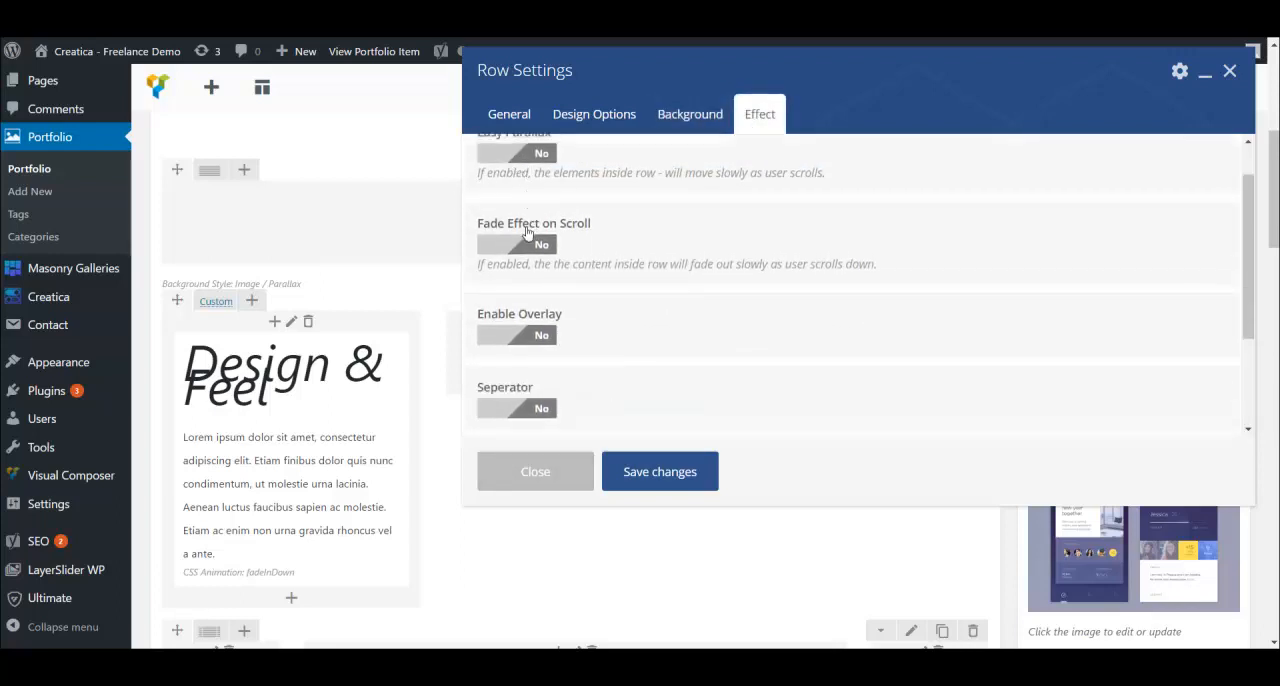
{"action": "scroll", "coordinate": [560, 260], "scroll_direction": "up", "scroll_amount": 3}
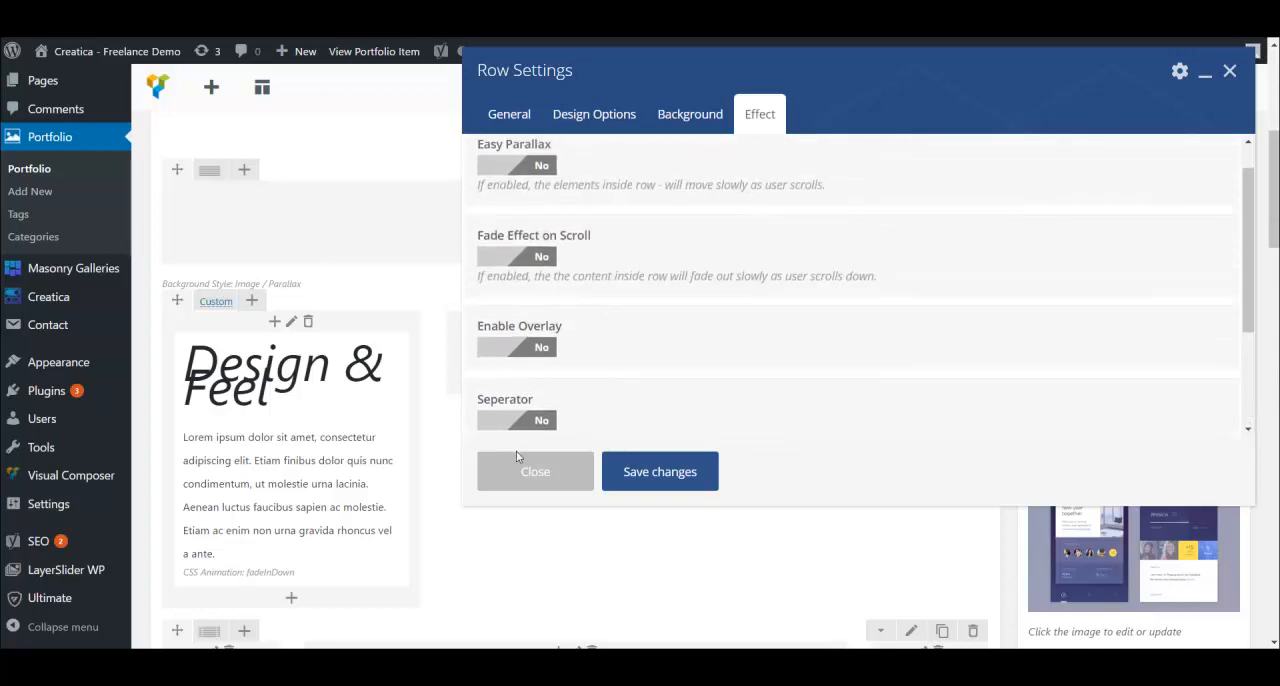
{"action": "left_click", "coordinate": [530, 472]}
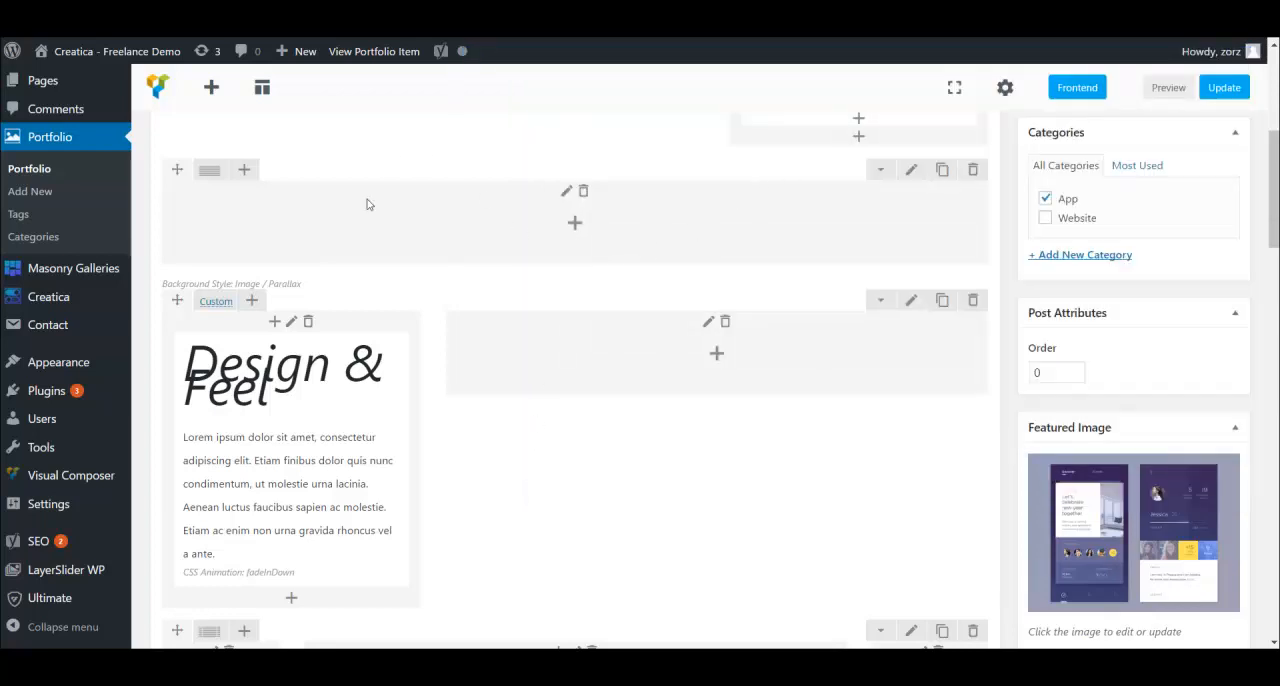
- Open the settings of the first Single Image element below the Design & Feel row and review its title, image source and image
{"action": "scroll", "coordinate": [490, 266], "scroll_direction": "down", "scroll_amount": 1}
{"action": "scroll", "coordinate": [583, 308], "scroll_direction": "down", "scroll_amount": 1}
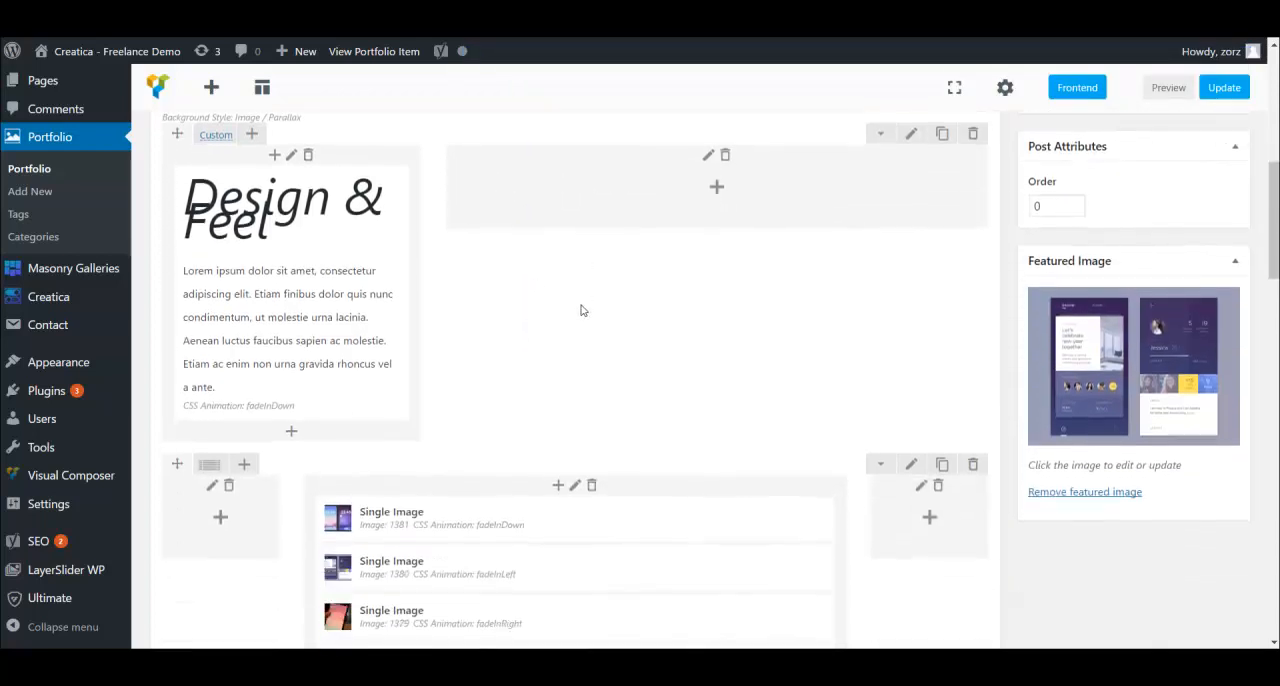
{"action": "mouse_move", "coordinate": [300, 293]}
{"action": "scroll", "coordinate": [601, 316], "scroll_direction": "down", "scroll_amount": 2}
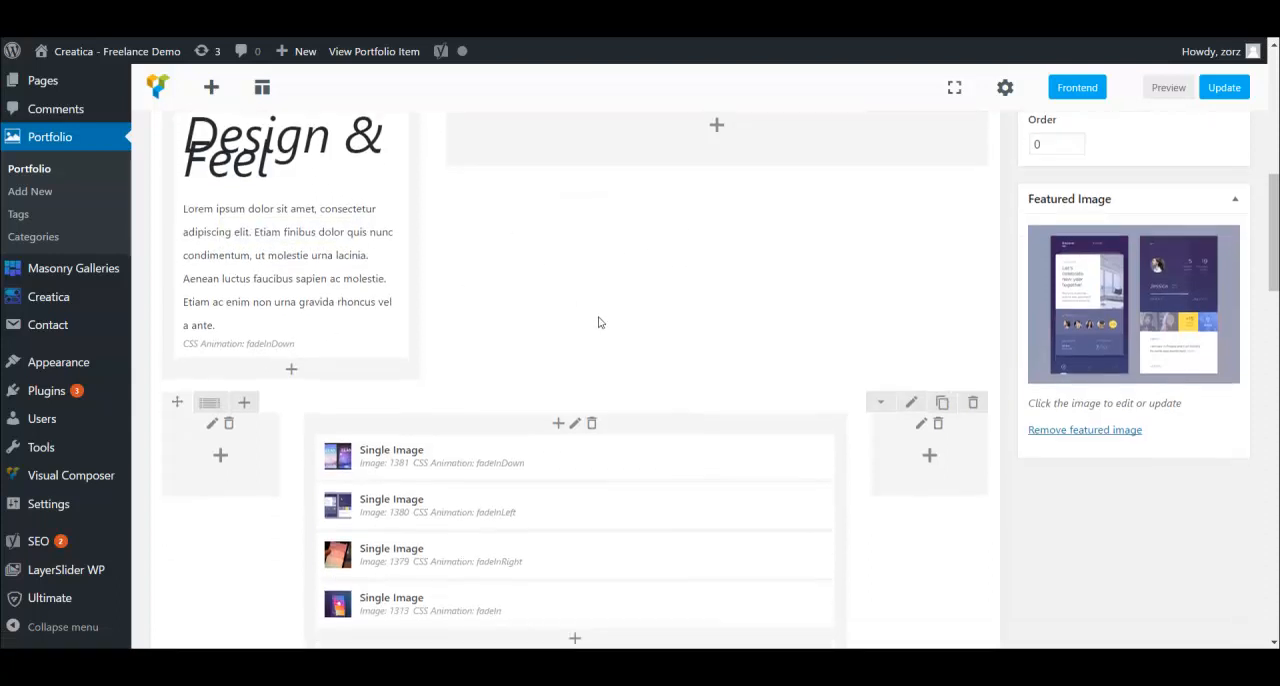
{"action": "scroll", "coordinate": [660, 368], "scroll_direction": "down", "scroll_amount": 2}
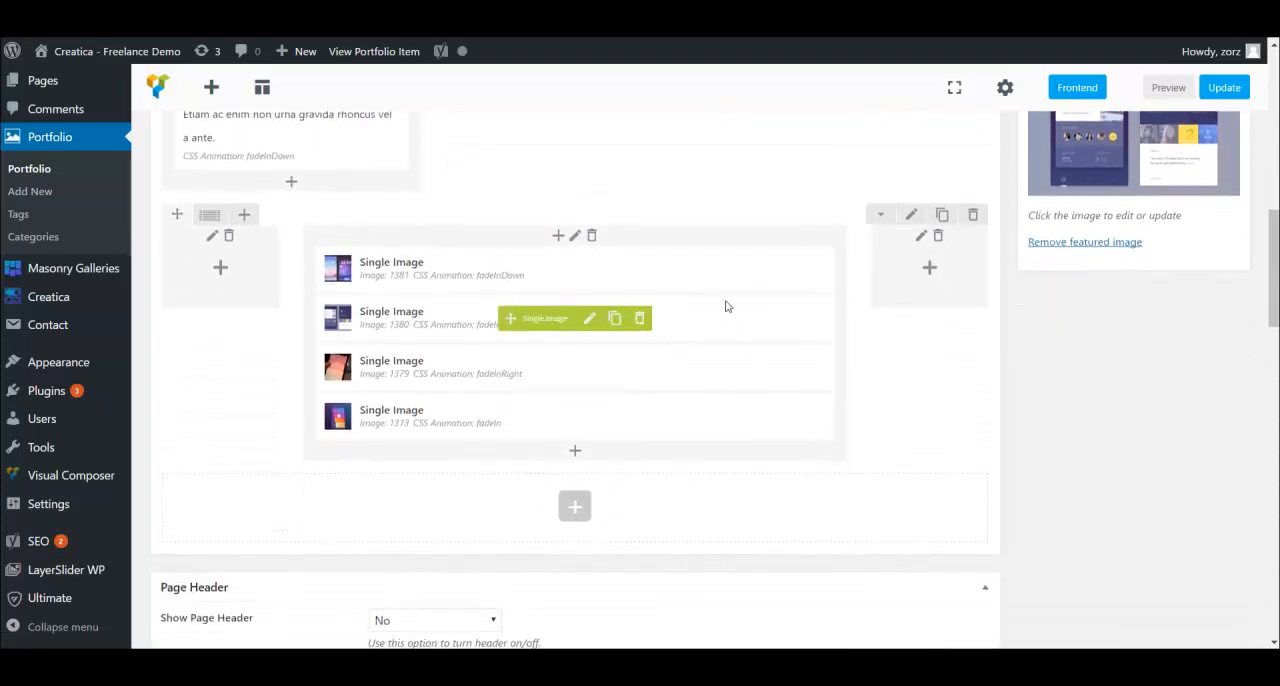
{"action": "scroll", "coordinate": [418, 399], "scroll_direction": "up", "scroll_amount": 1}
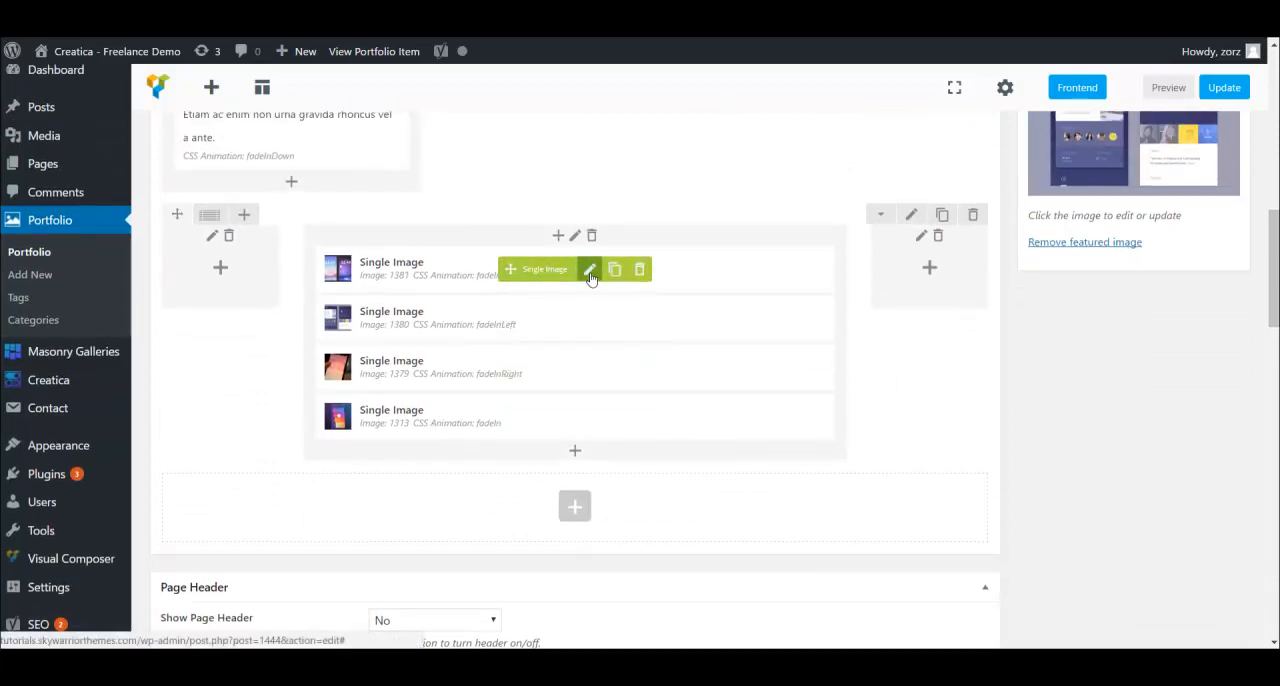
{"action": "left_click", "coordinate": [590, 272]}
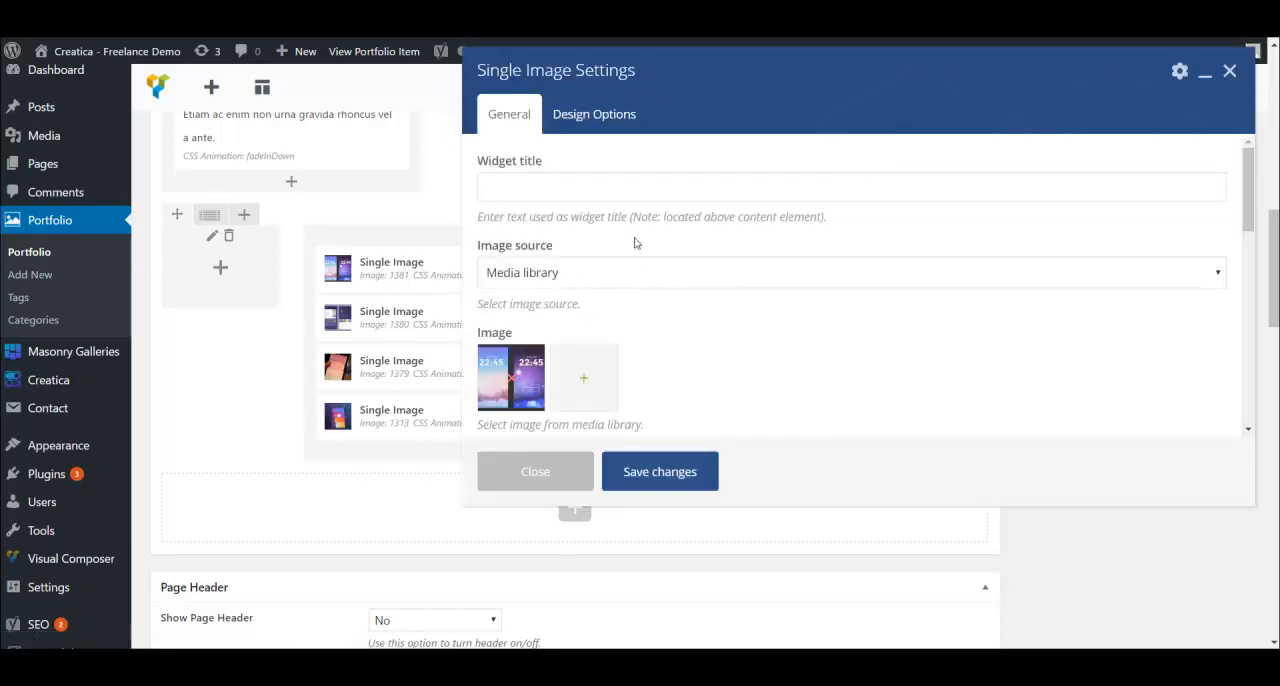
{"action": "scroll", "coordinate": [650, 278], "scroll_direction": "down", "scroll_amount": 1}
{"action": "scroll", "coordinate": [660, 277], "scroll_direction": "up", "scroll_amount": 1}
{"action": "scroll", "coordinate": [681, 316], "scroll_direction": "down", "scroll_amount": 3}
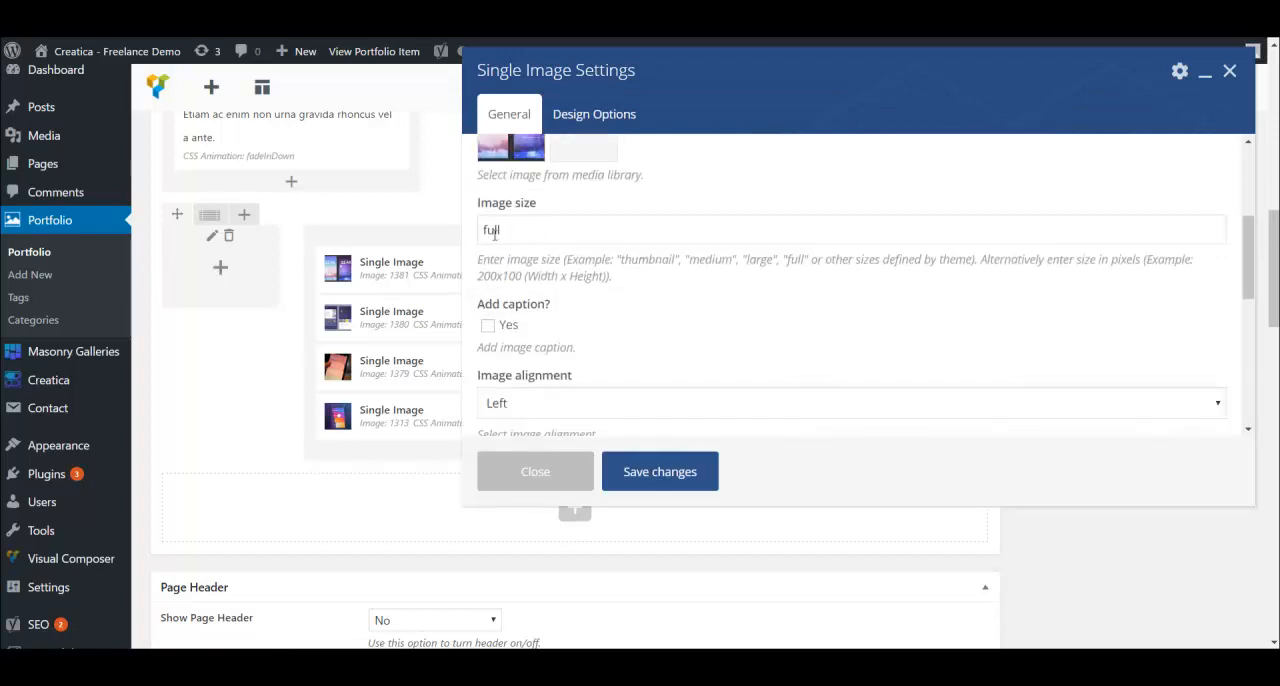
- Examine the accepted image size formats, from named sizes such as thumbnail or full to pixel dimensions like 200x100
{"action": "left_click_drag", "start_coordinate": [626, 262], "coordinate": [860, 265]}
{"action": "left_click", "coordinate": [533, 275]}
{"action": "left_click_drag", "start_coordinate": [523, 277], "coordinate": [472, 276]}
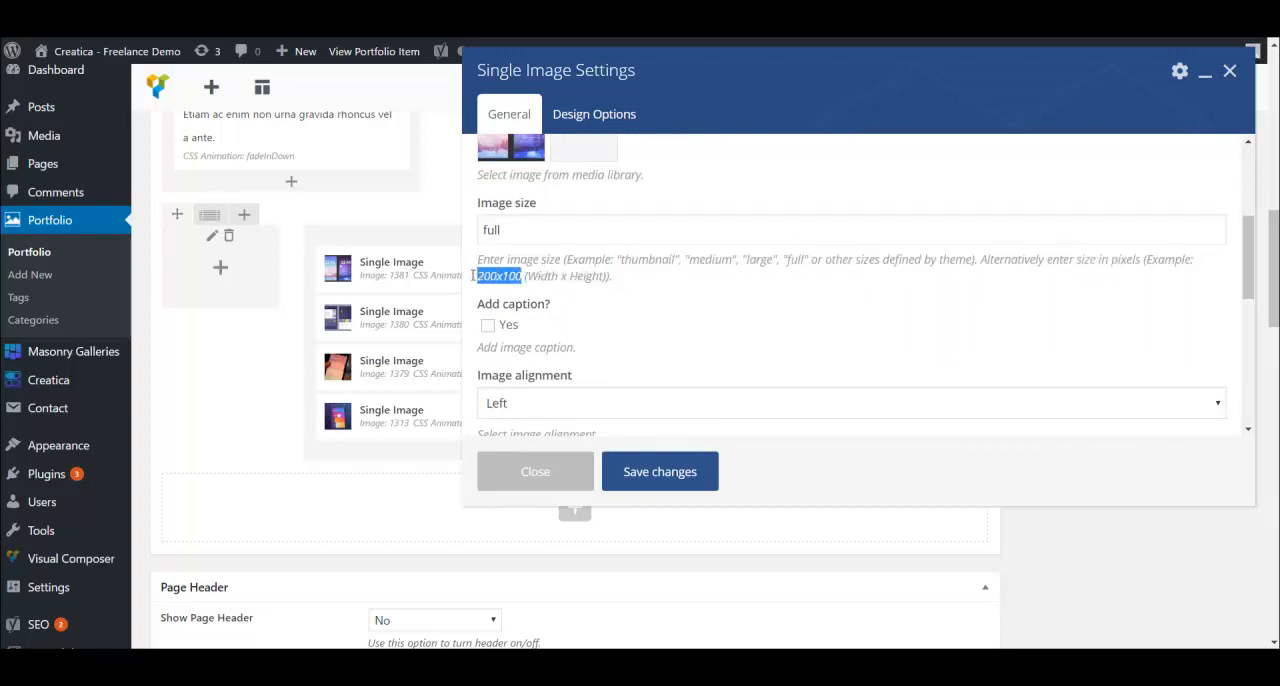
{"action": "left_click", "coordinate": [705, 297]}
- Review the image's caption, alignment, style, click action, CSS animation and class options, and close the settings without changes
{"action": "scroll", "coordinate": [734, 303], "scroll_direction": "down", "scroll_amount": 2}
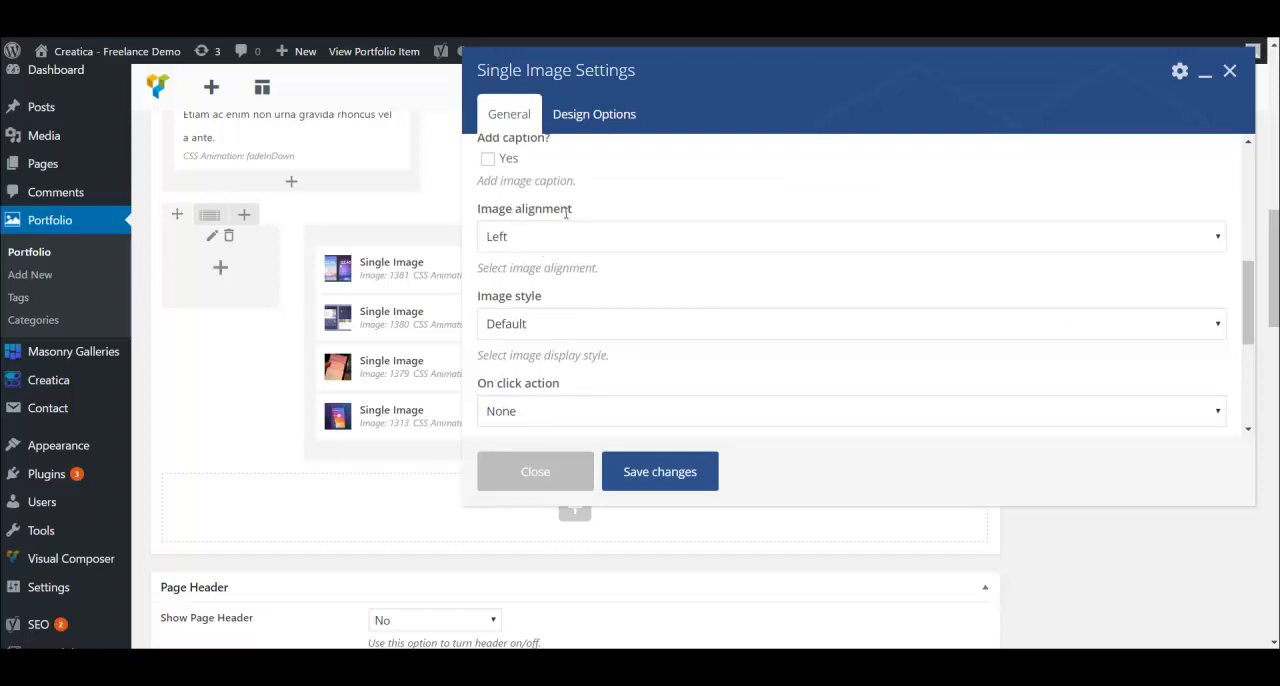
{"action": "scroll", "coordinate": [648, 318], "scroll_direction": "down", "scroll_amount": 2}
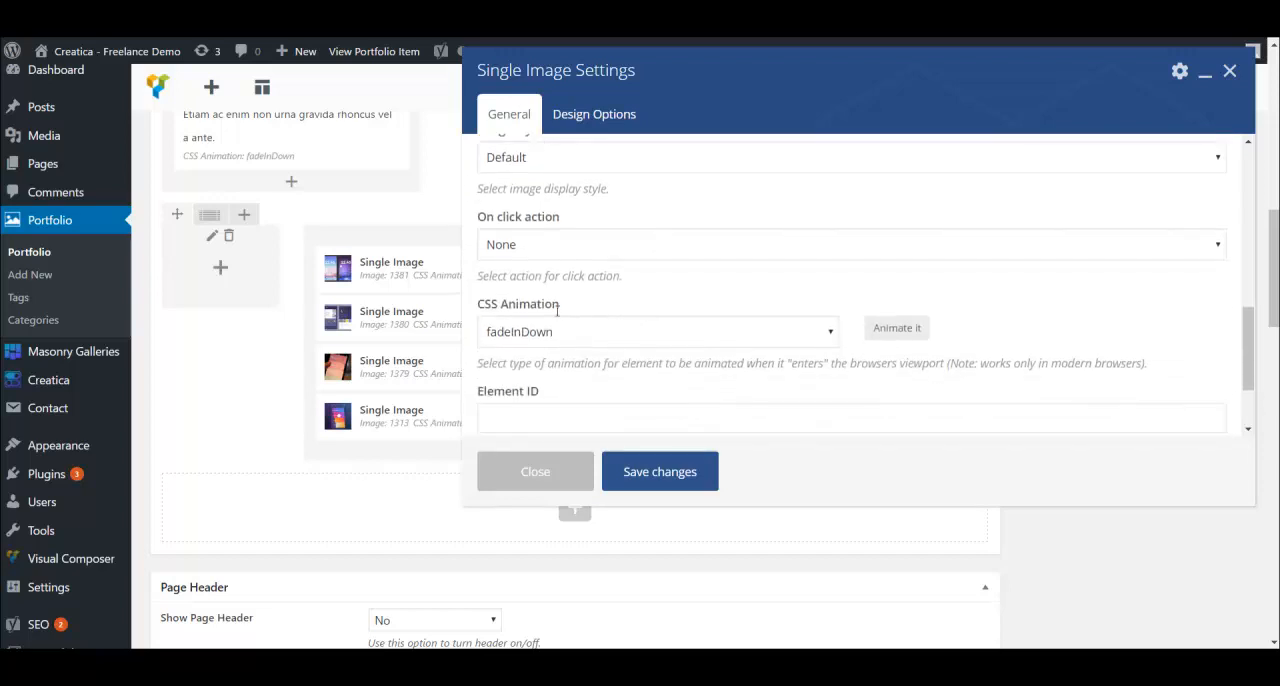
{"action": "scroll", "coordinate": [577, 250], "scroll_direction": "down", "scroll_amount": 1}
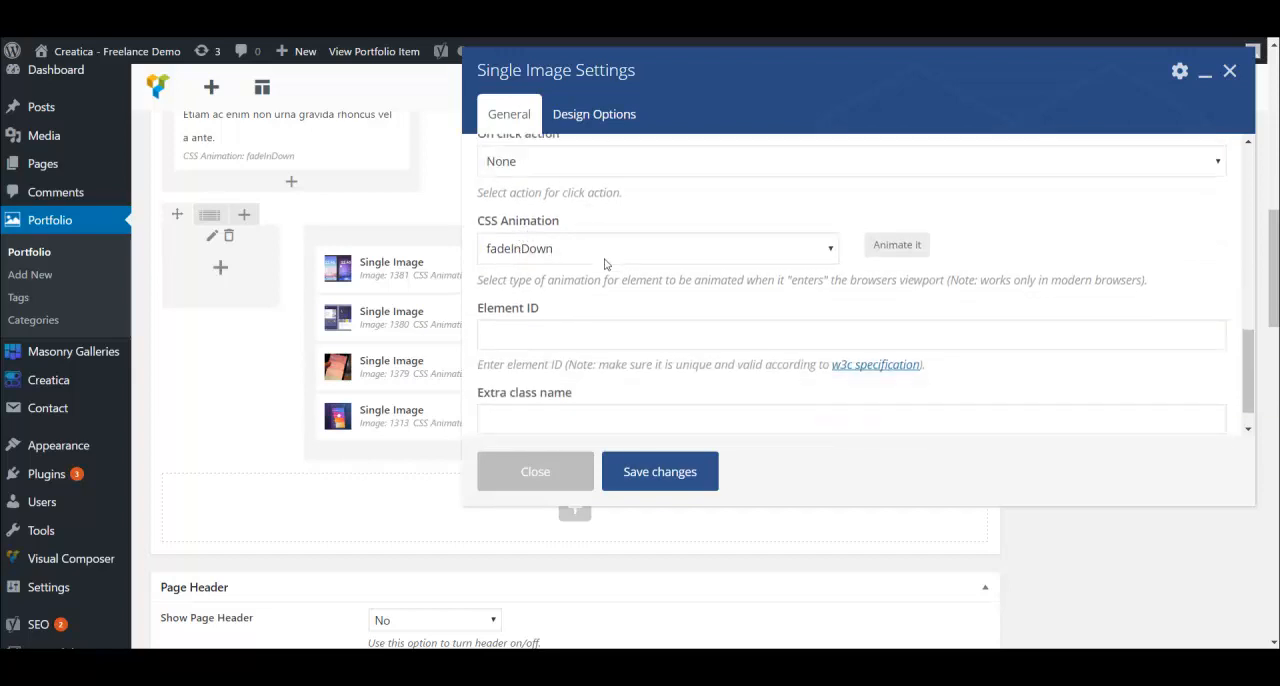
{"action": "scroll", "coordinate": [565, 255], "scroll_direction": "down", "scroll_amount": 1}
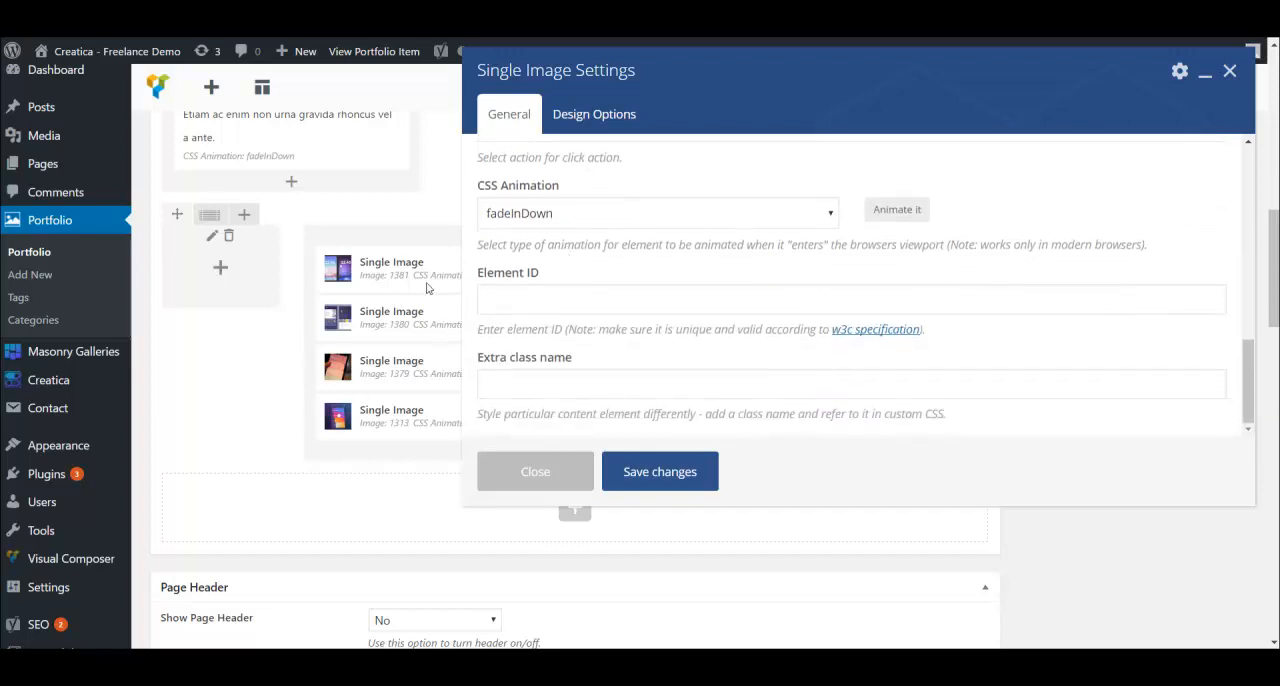
{"action": "scroll", "coordinate": [629, 243], "scroll_direction": "down", "scroll_amount": 1}
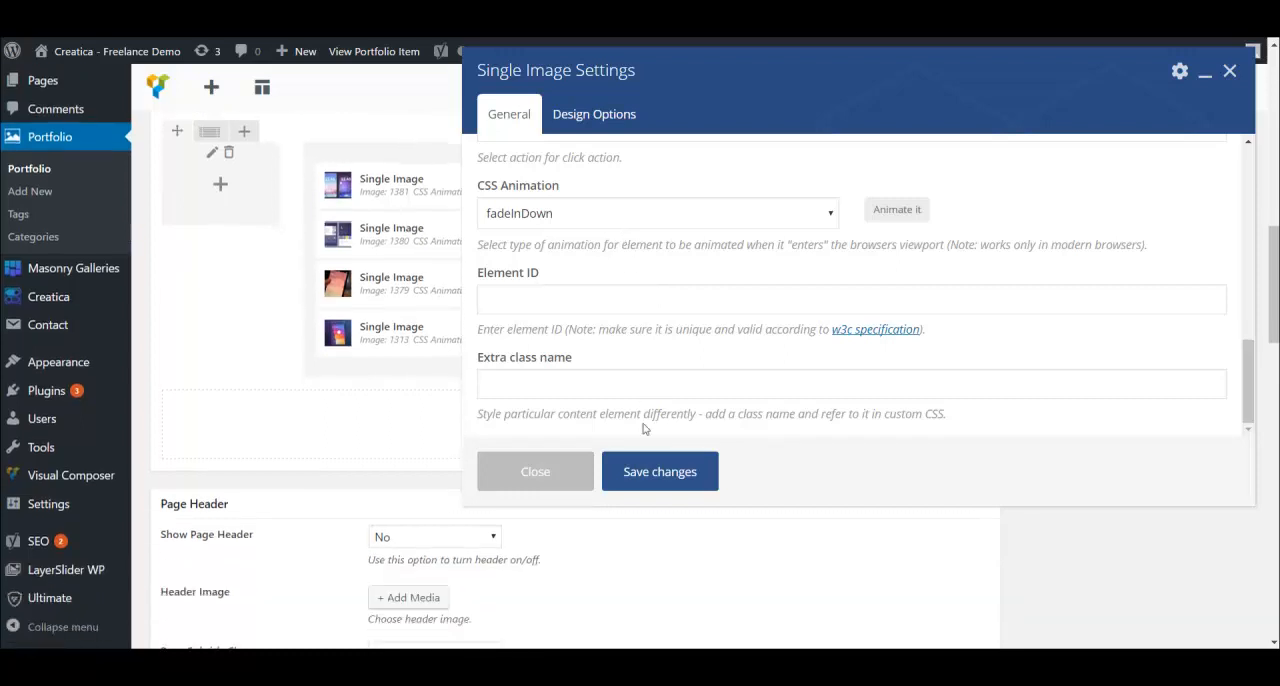
{"action": "left_click", "coordinate": [558, 473]}
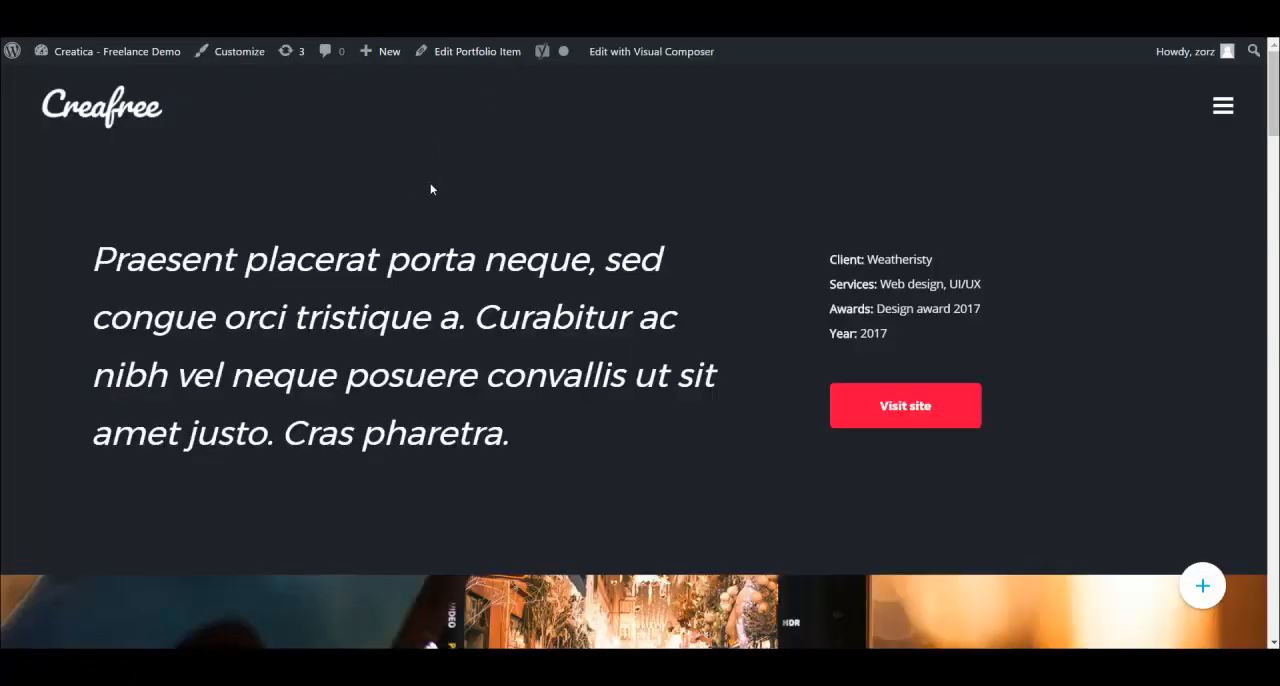
- Reload the portfolio item's live page and watch how its text, parallax background and four images animate on scroll
{"action": "scroll", "coordinate": [431, 189], "scroll_direction": "down", "scroll_amount": 3}
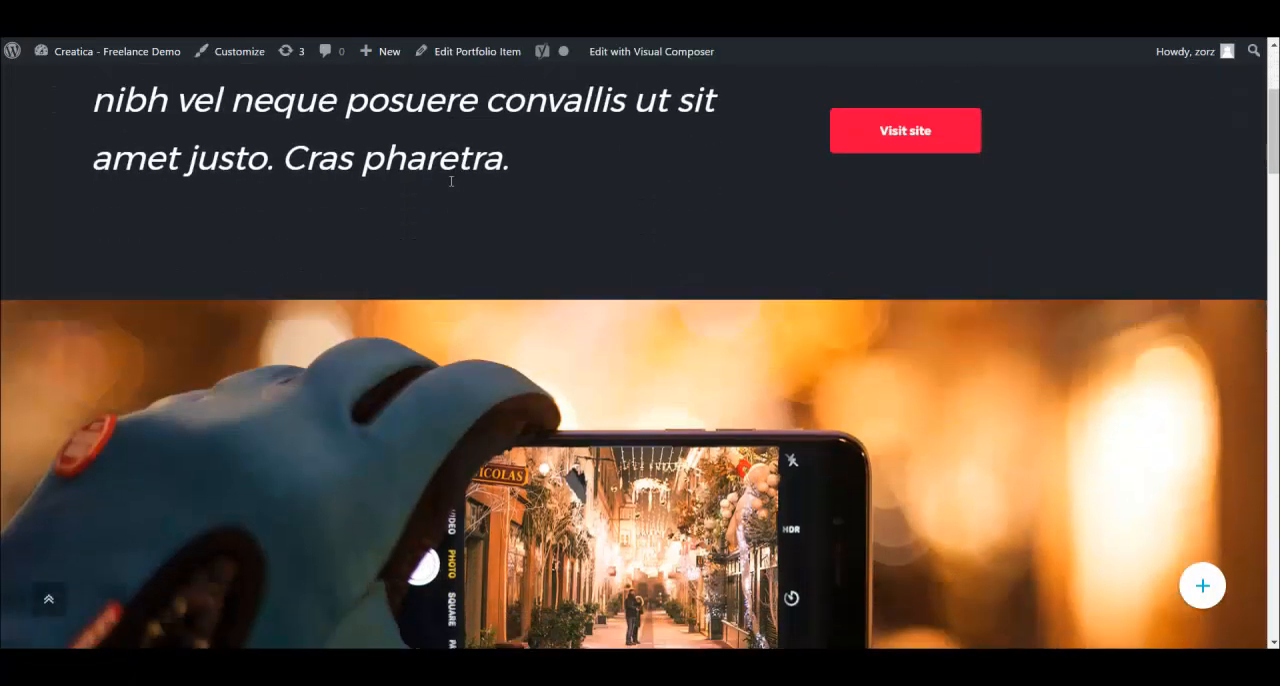
{"action": "scroll", "coordinate": [455, 189], "scroll_direction": "up", "scroll_amount": 3}
{"action": "key", "text": "F5"}
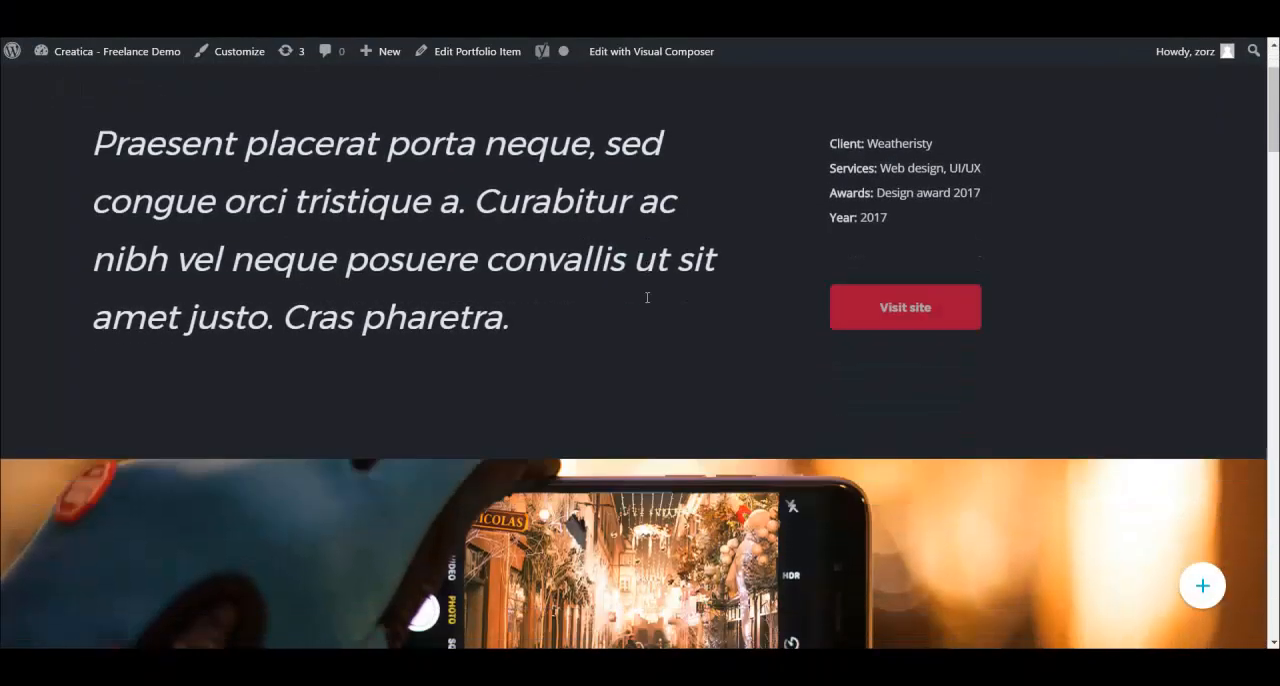
{"action": "scroll", "coordinate": [655, 300], "scroll_direction": "down", "scroll_amount": 10}
{"action": "scroll", "coordinate": [659, 285], "scroll_direction": "down", "scroll_amount": 10}
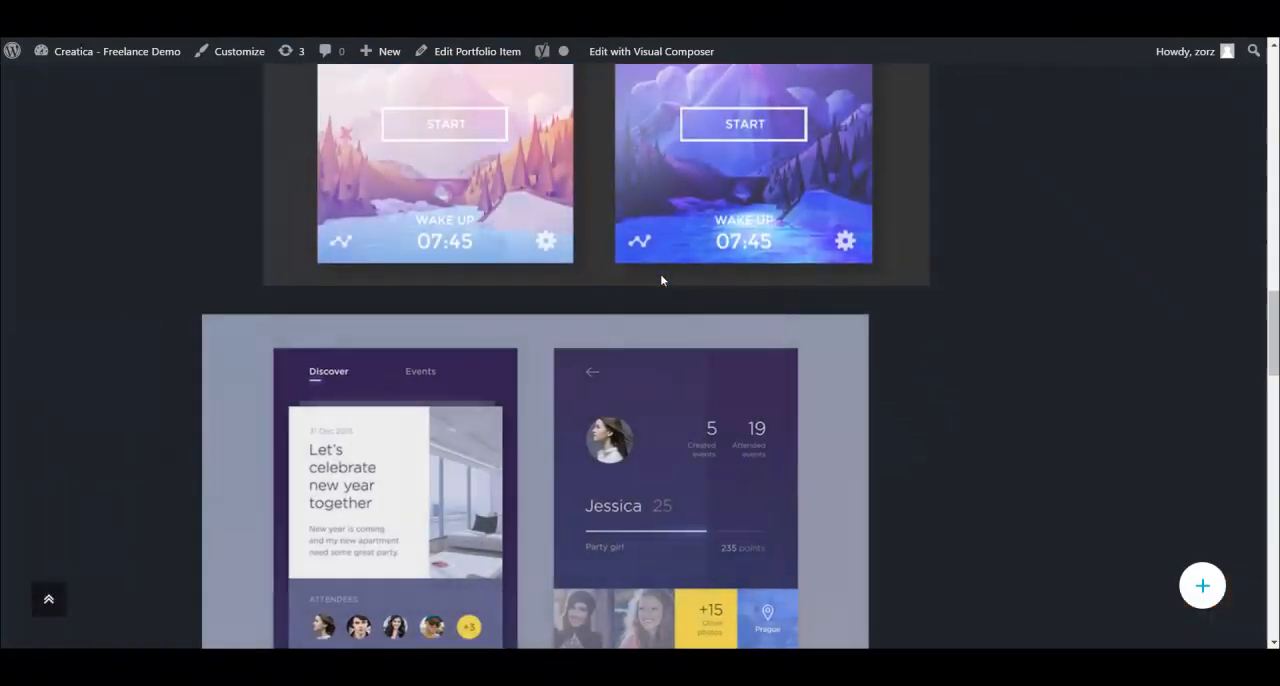
{"action": "scroll", "coordinate": [665, 281], "scroll_direction": "down", "scroll_amount": 3}
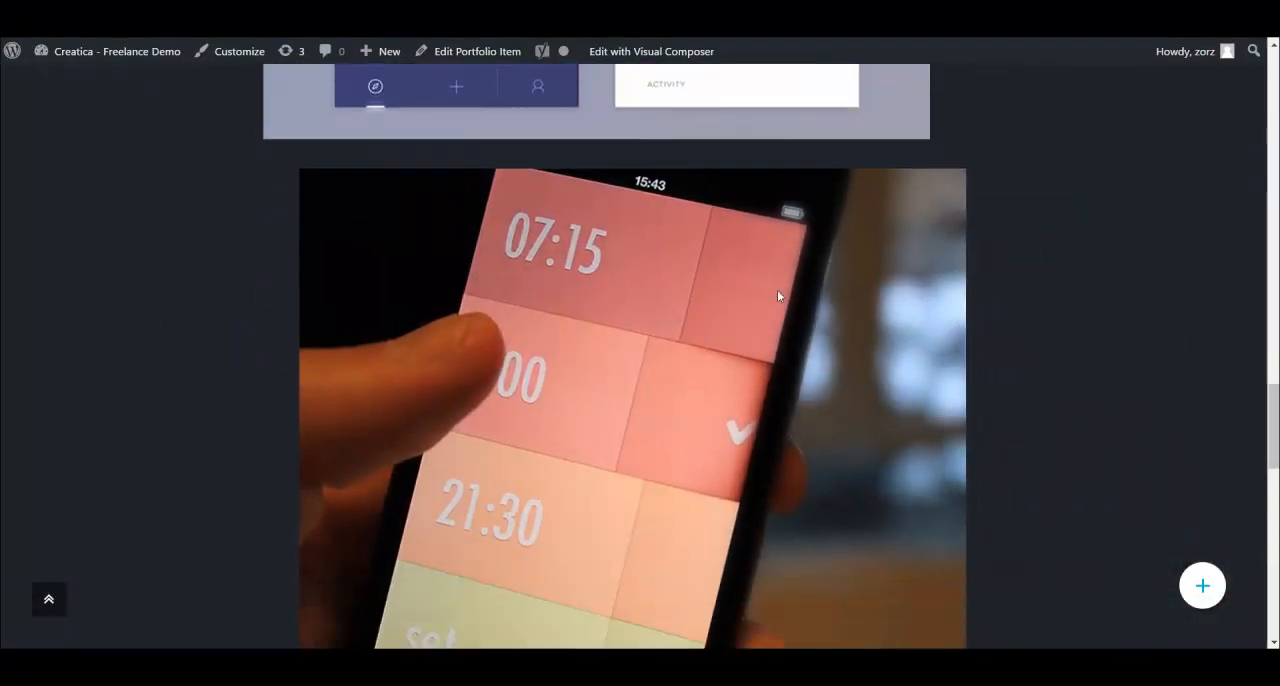
{"action": "scroll", "coordinate": [616, 320], "scroll_direction": "down", "scroll_amount": 10}
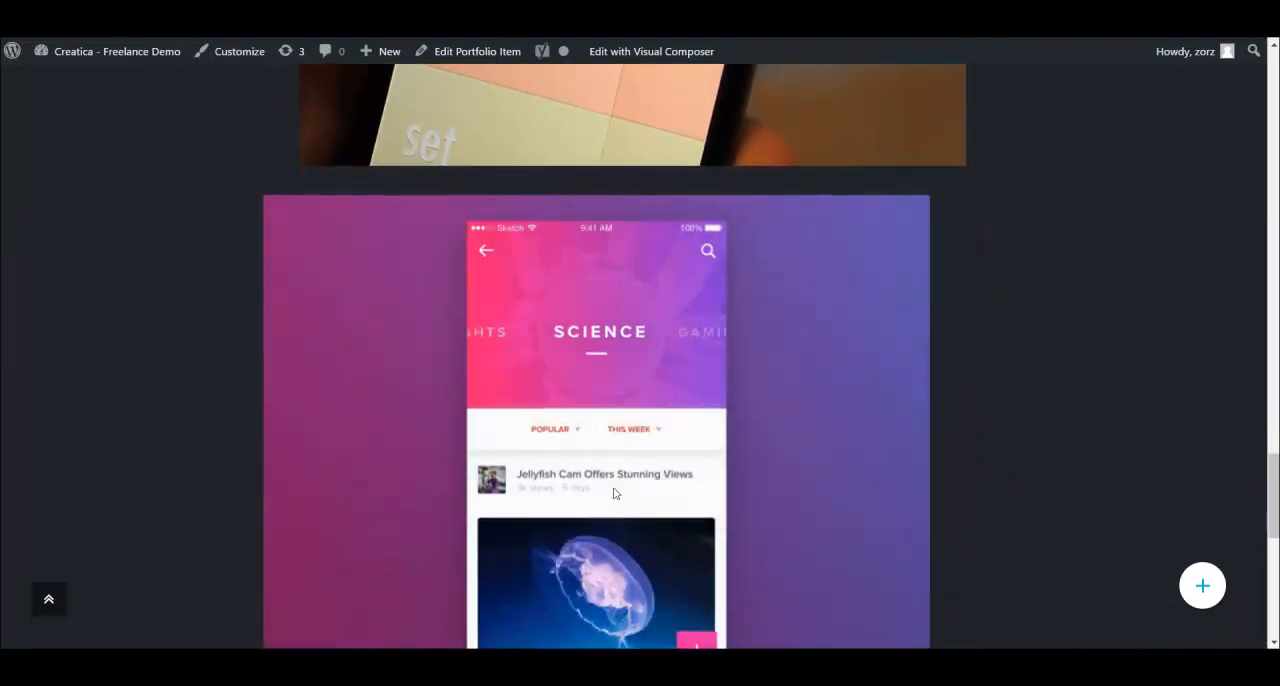
{"action": "scroll", "coordinate": [592, 297], "scroll_direction": "down", "scroll_amount": 4}
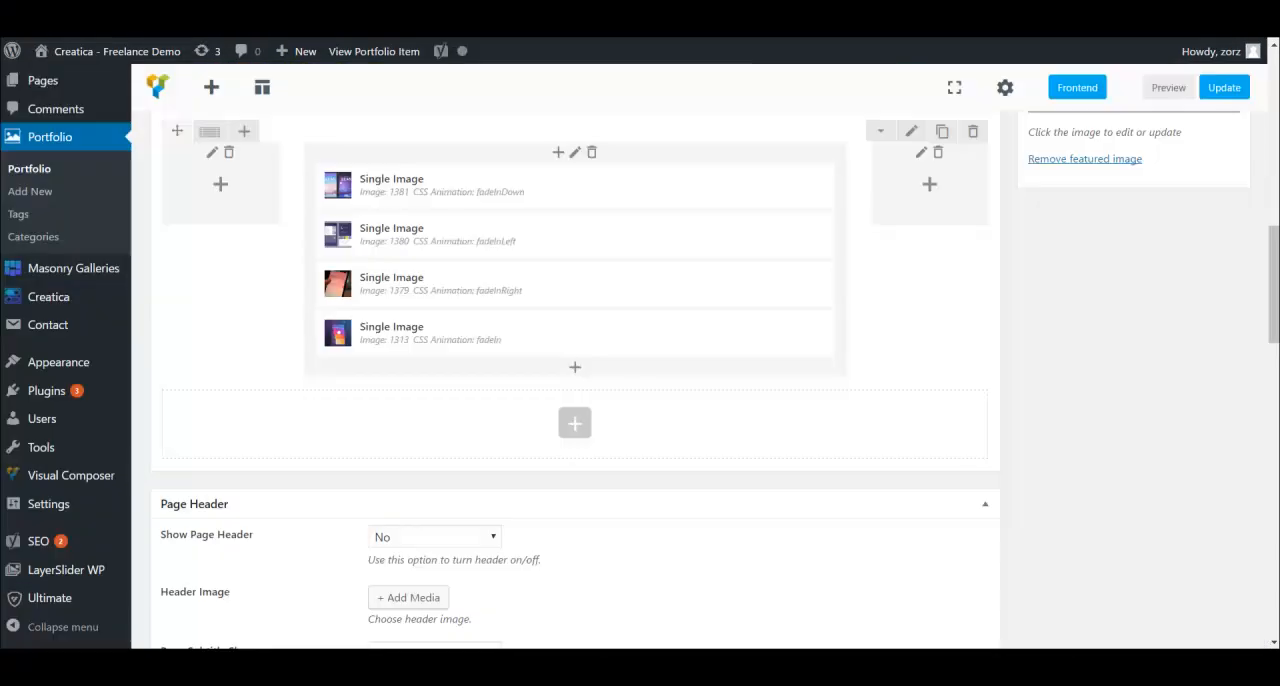
- Return to the Two Shots editor and examine its rows, featured image and Page Header section
{"action": "scroll", "coordinate": [968, 315], "scroll_direction": "up", "scroll_amount": 5}
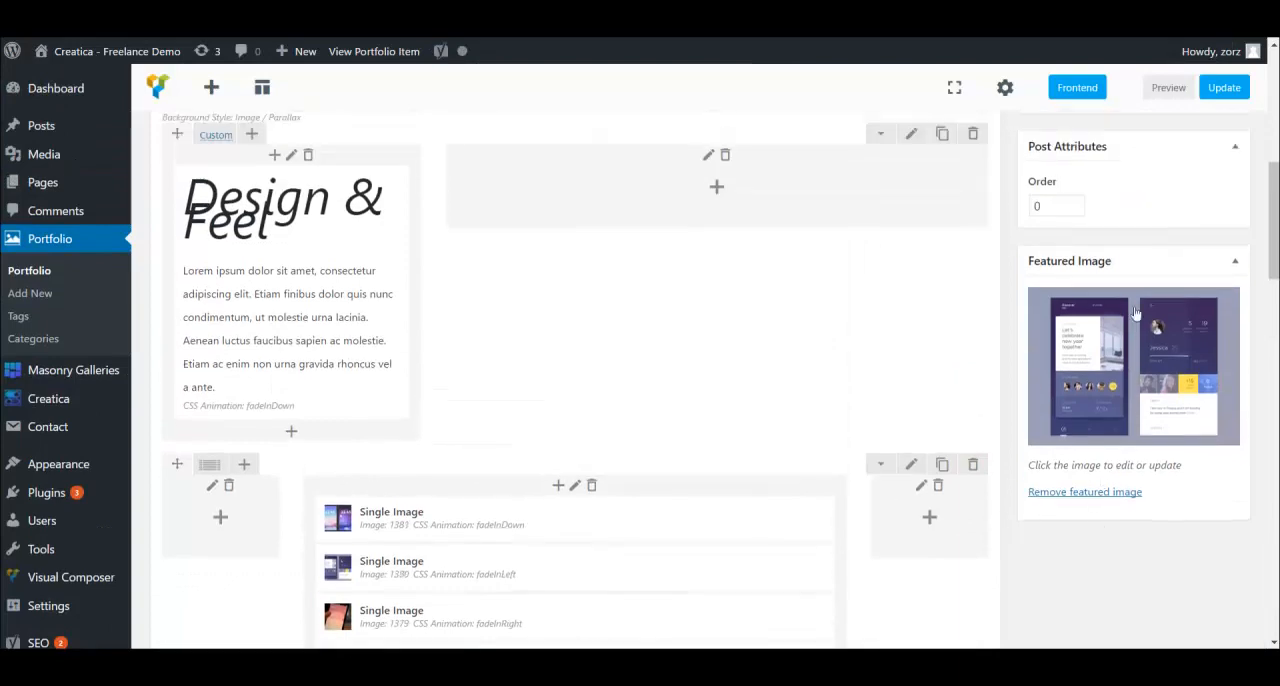
{"action": "scroll", "coordinate": [857, 429], "scroll_direction": "up", "scroll_amount": 10}
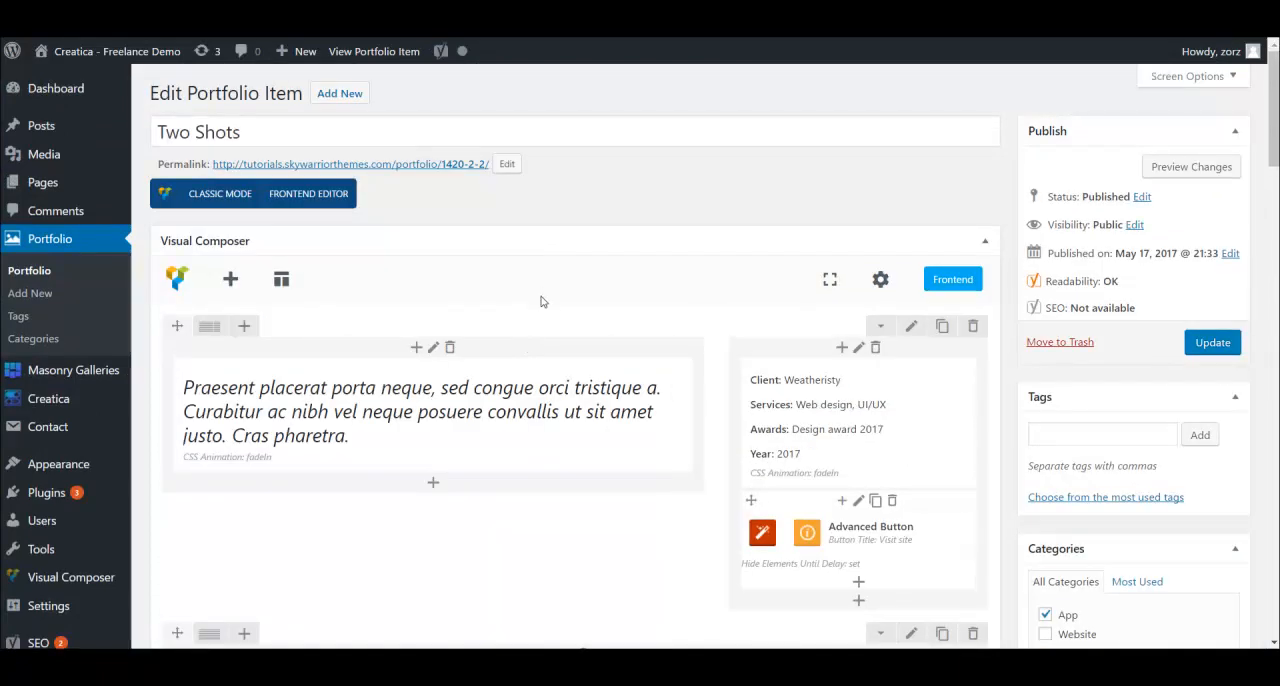
{"action": "scroll", "coordinate": [540, 301], "scroll_direction": "down", "scroll_amount": 10}
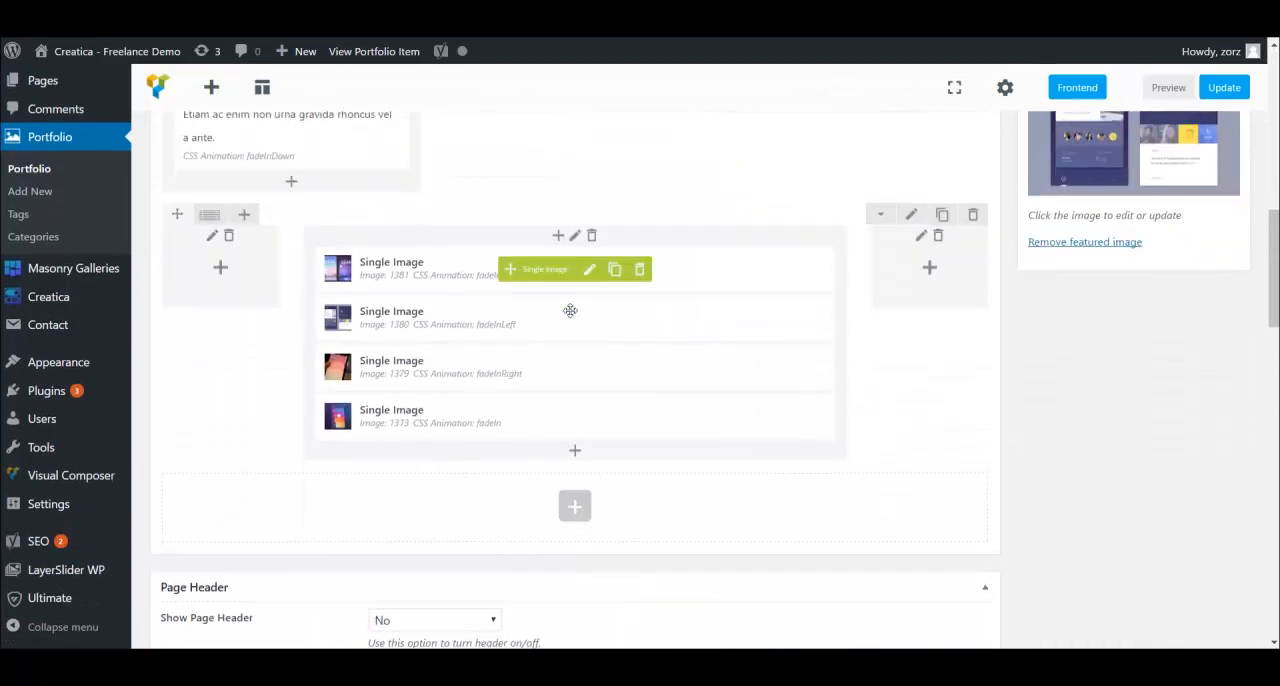
{"action": "scroll", "coordinate": [574, 312], "scroll_direction": "down", "scroll_amount": 3}
{"action": "scroll", "coordinate": [697, 287], "scroll_direction": "up", "scroll_amount": 10}
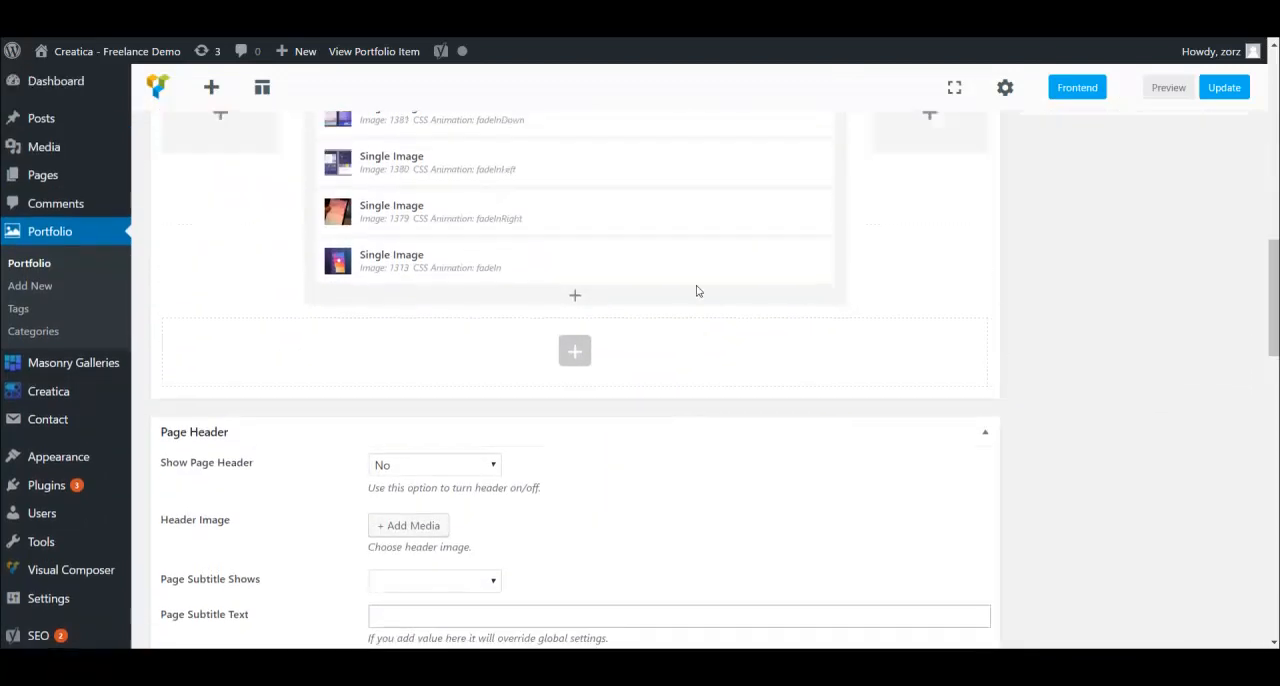
{"action": "scroll", "coordinate": [649, 352], "scroll_direction": "up", "scroll_amount": 1}
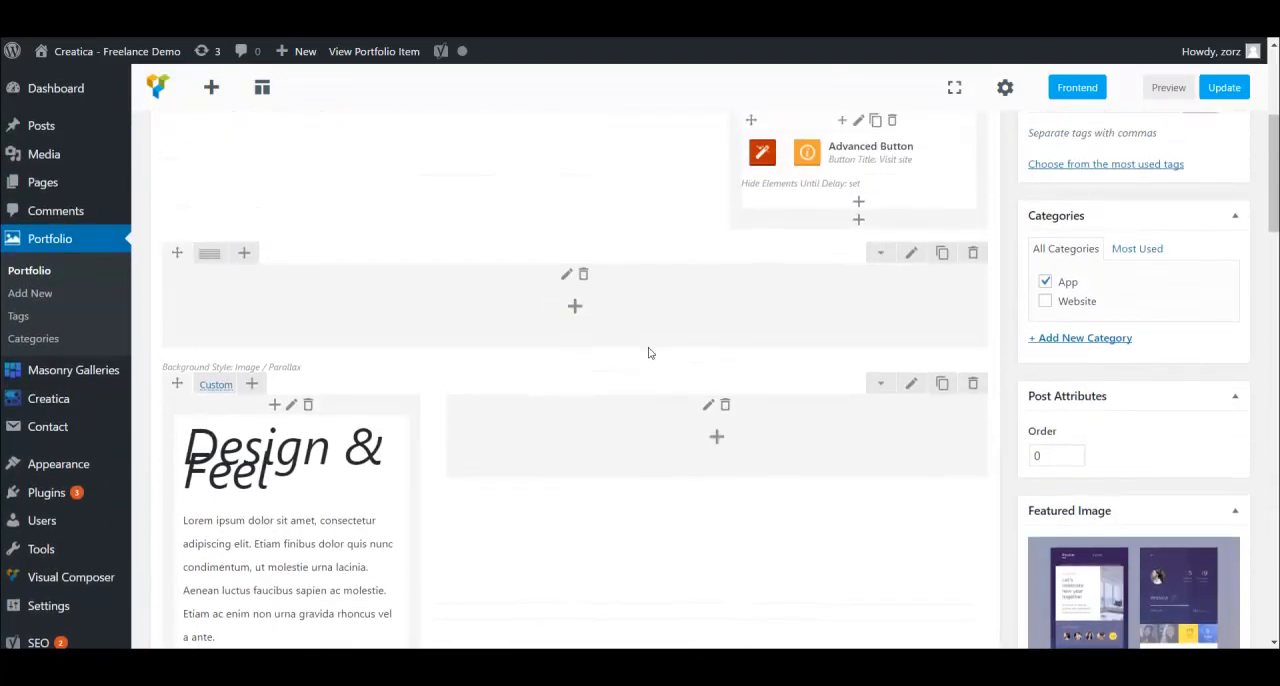
{"action": "scroll", "coordinate": [654, 320], "scroll_direction": "up", "scroll_amount": 2}
{"action": "scroll", "coordinate": [643, 325], "scroll_direction": "up", "scroll_amount": 3}
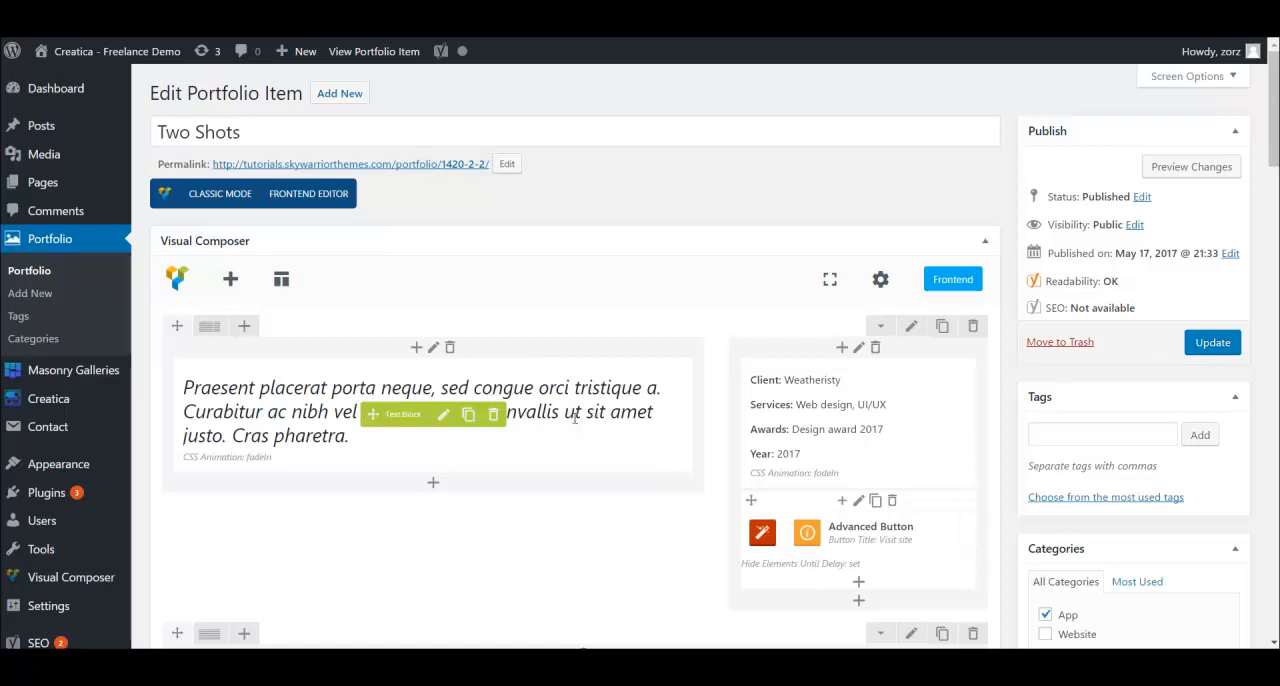
- Go over the item's Visual Composer layout again, from the intro text block and client details to the Single Image elements
{"action": "scroll", "coordinate": [575, 418], "scroll_direction": "down", "scroll_amount": 3}
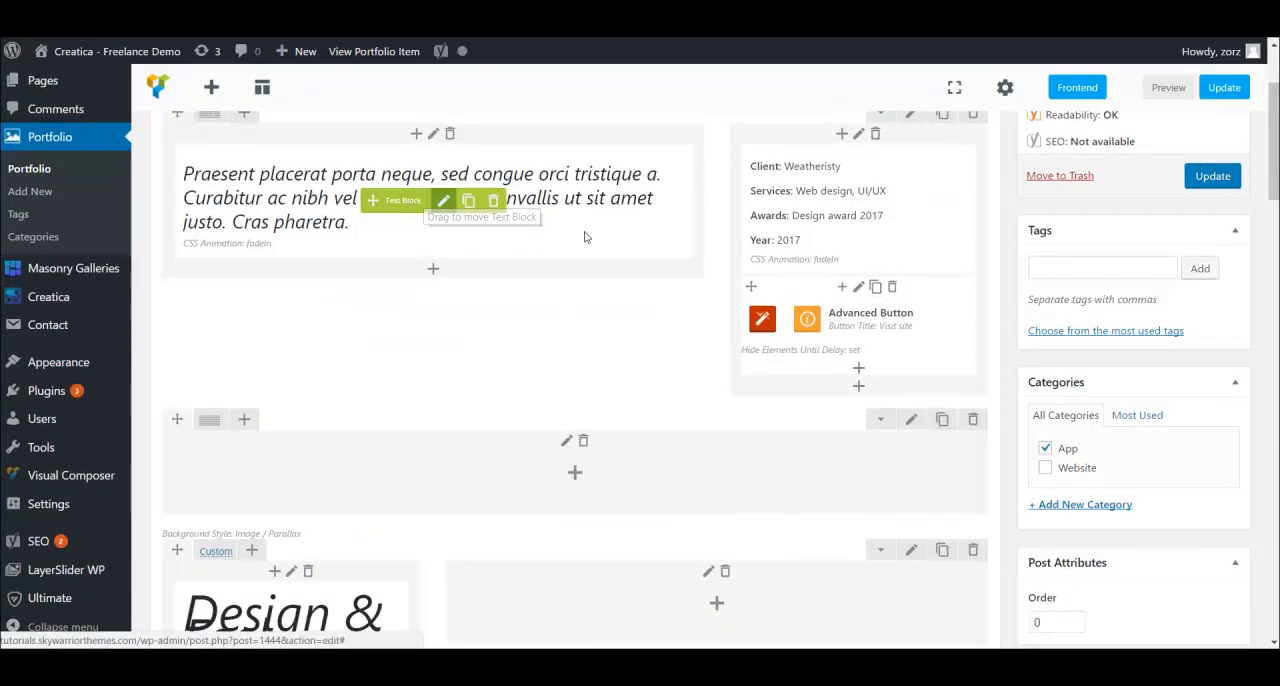
{"action": "scroll", "coordinate": [726, 297], "scroll_direction": "down", "scroll_amount": 5}
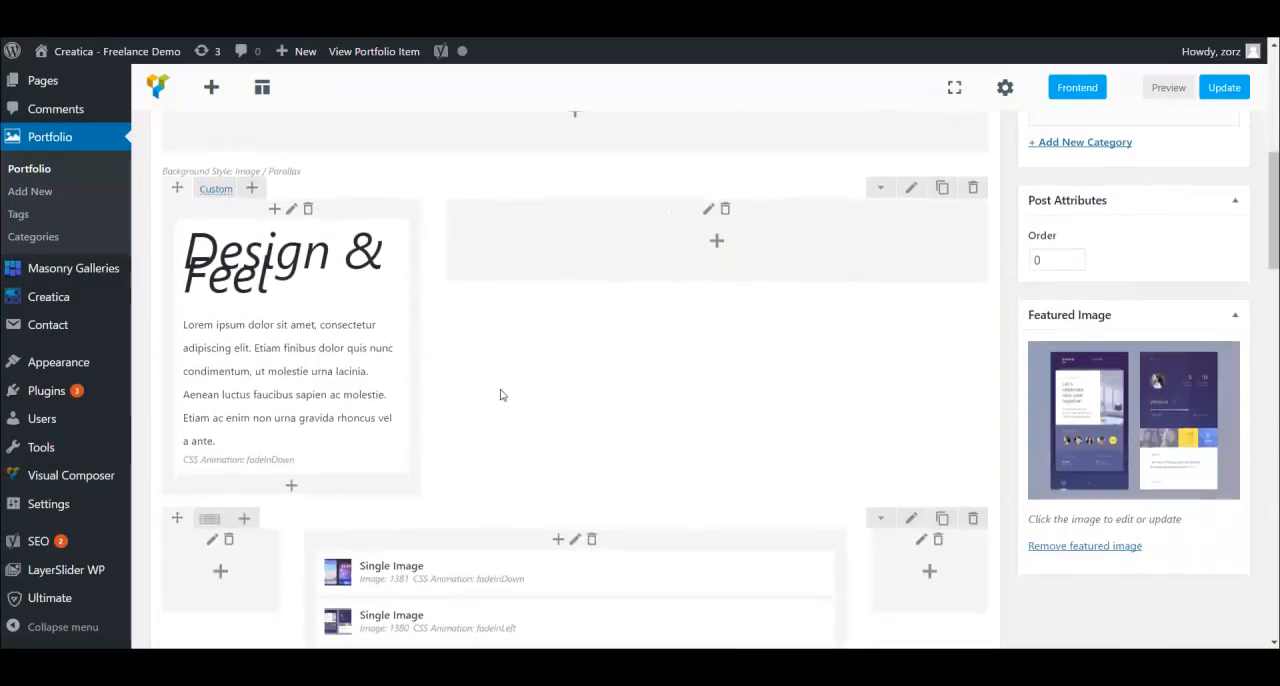
{"action": "scroll", "coordinate": [520, 395], "scroll_direction": "down", "scroll_amount": 5}
{"action": "scroll", "coordinate": [560, 395], "scroll_direction": "up", "scroll_amount": 2}
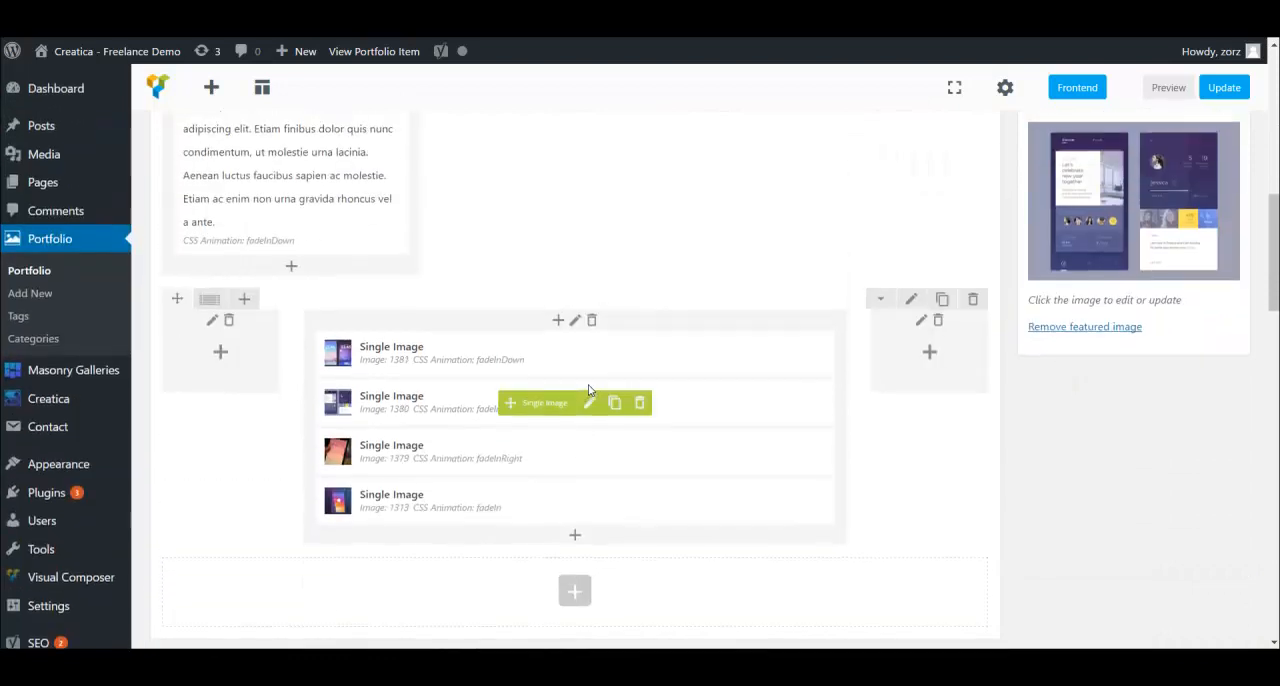
{"action": "scroll", "coordinate": [588, 390], "scroll_direction": "up", "scroll_amount": 1}
{"action": "scroll", "coordinate": [634, 357], "scroll_direction": "up", "scroll_amount": 3}
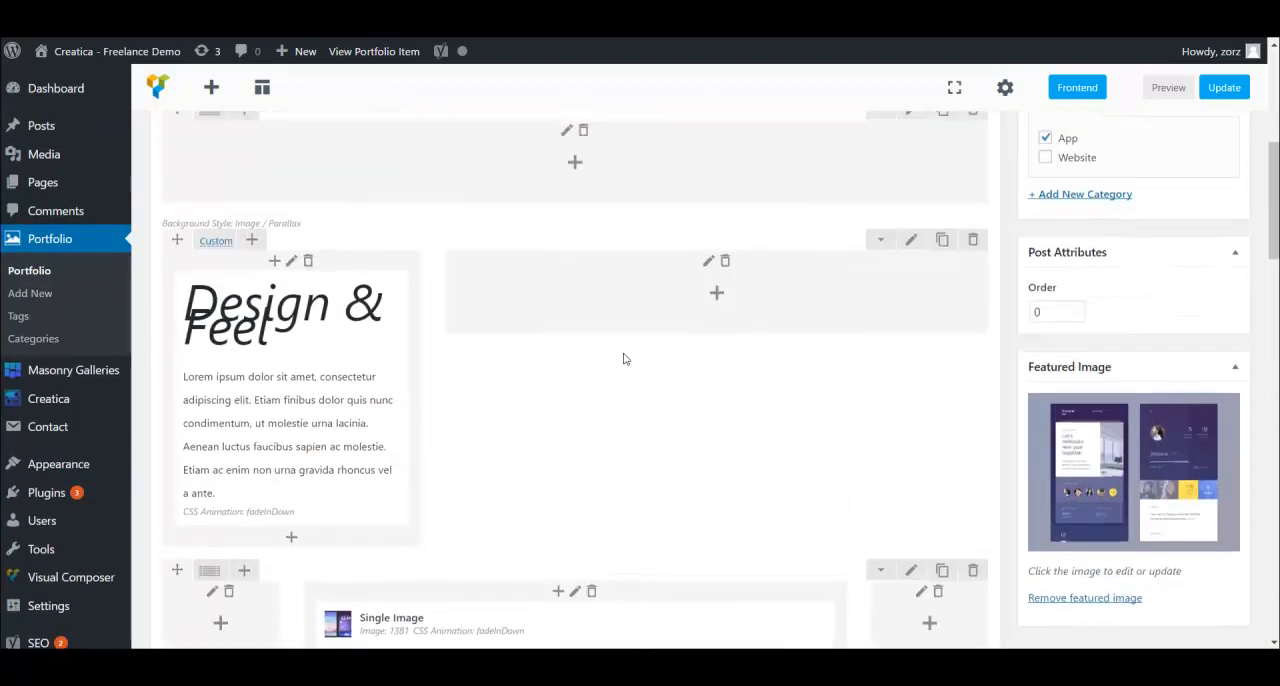
{"action": "scroll", "coordinate": [600, 357], "scroll_direction": "up", "scroll_amount": 3}
{"action": "scroll", "coordinate": [568, 335], "scroll_direction": "up", "scroll_amount": 1}
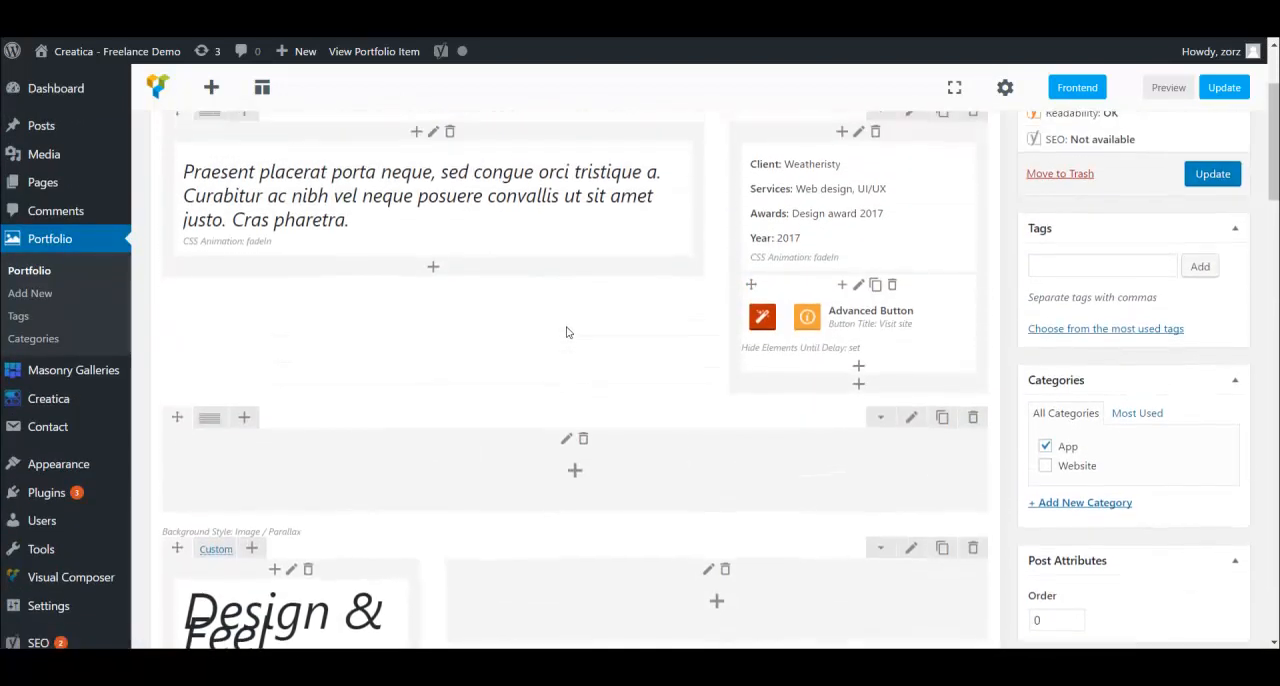
{"action": "scroll", "coordinate": [566, 332], "scroll_direction": "up", "scroll_amount": 3}
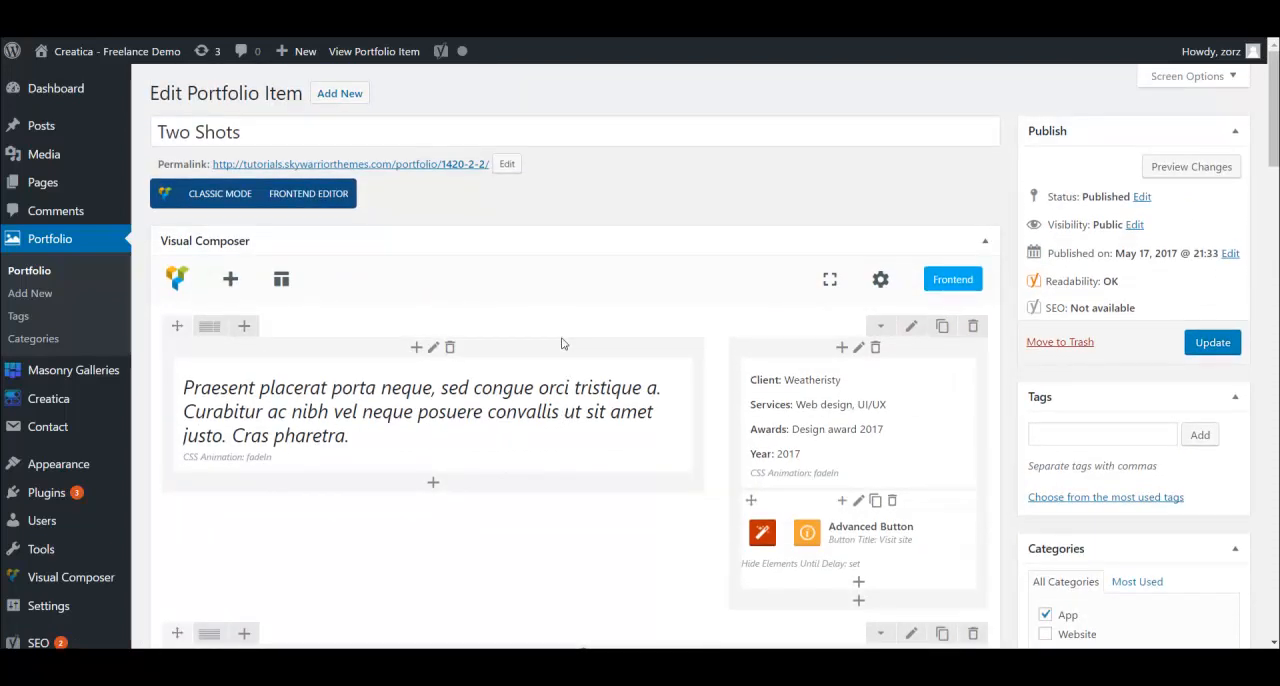
{"action": "scroll", "coordinate": [819, 580], "scroll_direction": "down", "scroll_amount": 3}
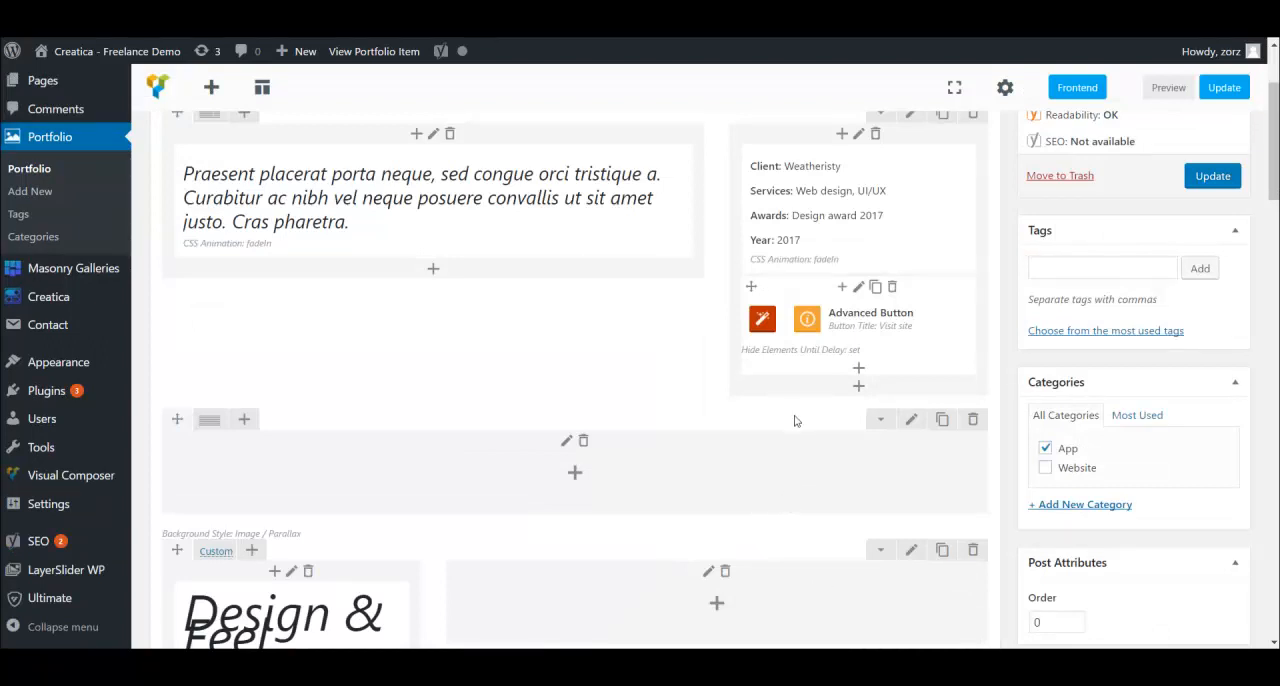
- Check the category assignment in the Two Shots editor, and review the App and Website entries on the portfolio Categories page
{"action": "scroll", "coordinate": [794, 421], "scroll_direction": "up", "scroll_amount": 2}
{"action": "scroll", "coordinate": [673, 379], "scroll_direction": "up", "scroll_amount": 1}
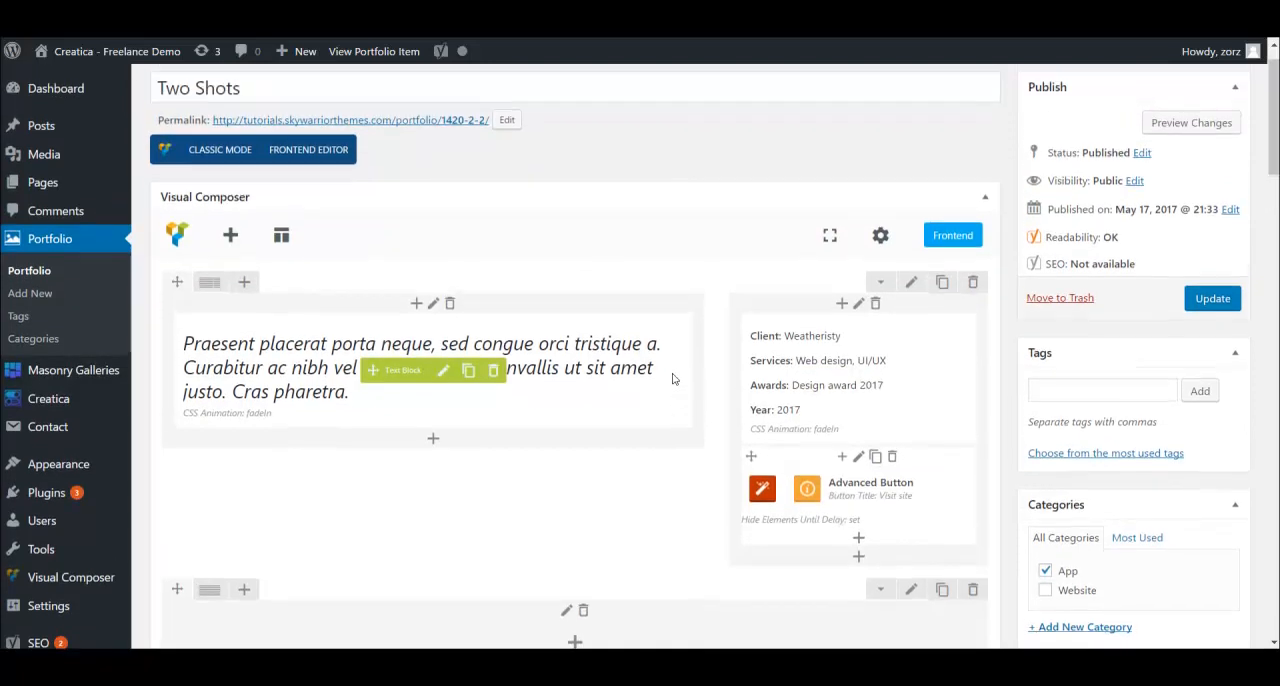
{"action": "scroll", "coordinate": [673, 379], "scroll_direction": "up", "scroll_amount": 1}
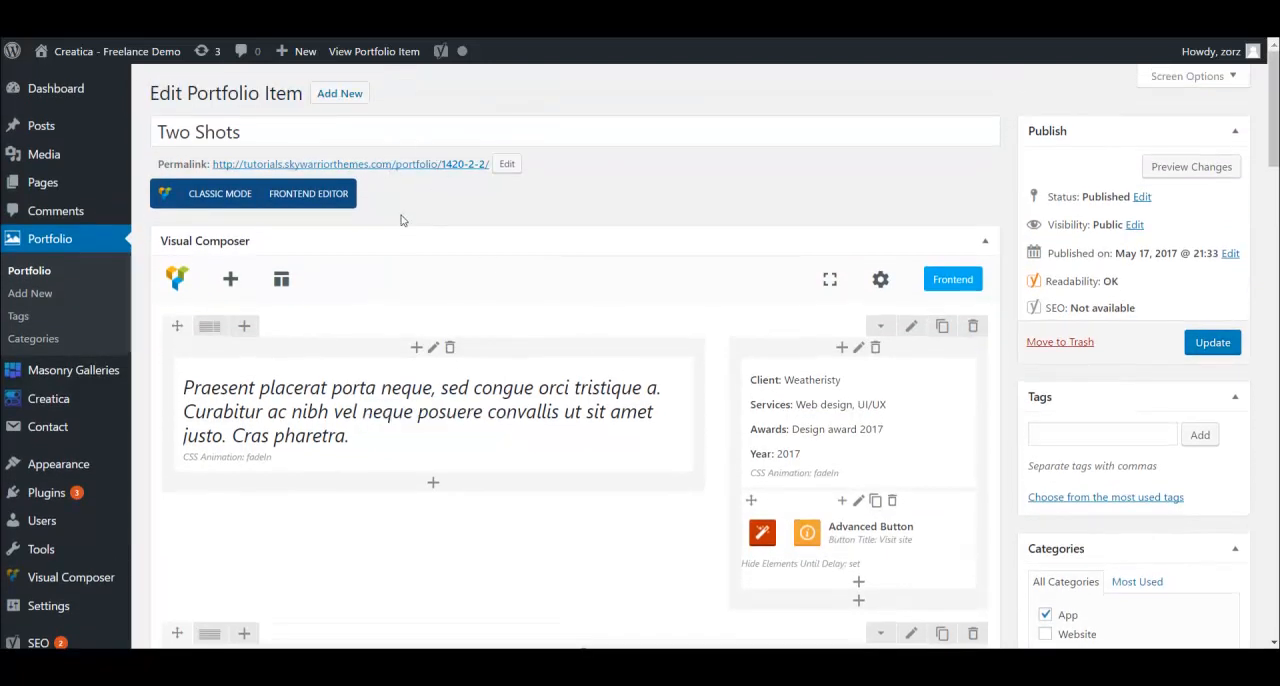
{"action": "scroll", "coordinate": [508, 310], "scroll_direction": "down", "scroll_amount": 3}
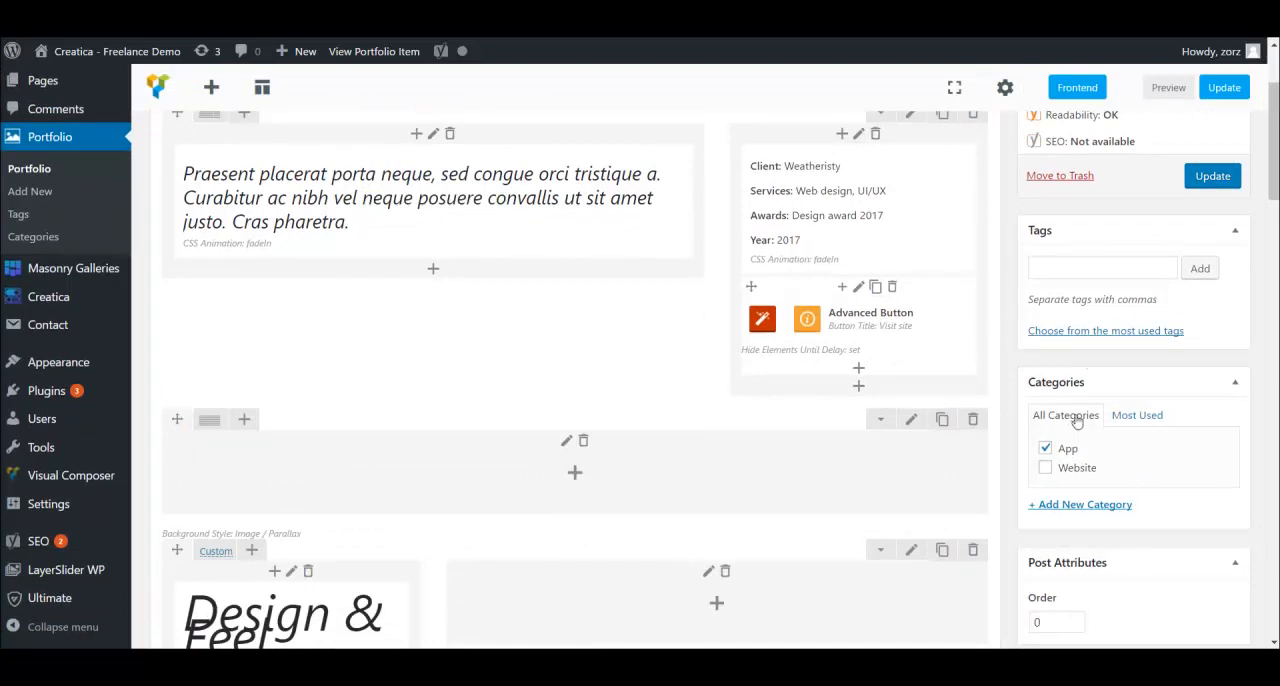
{"action": "scroll", "coordinate": [417, 318], "scroll_direction": "up", "scroll_amount": 3}
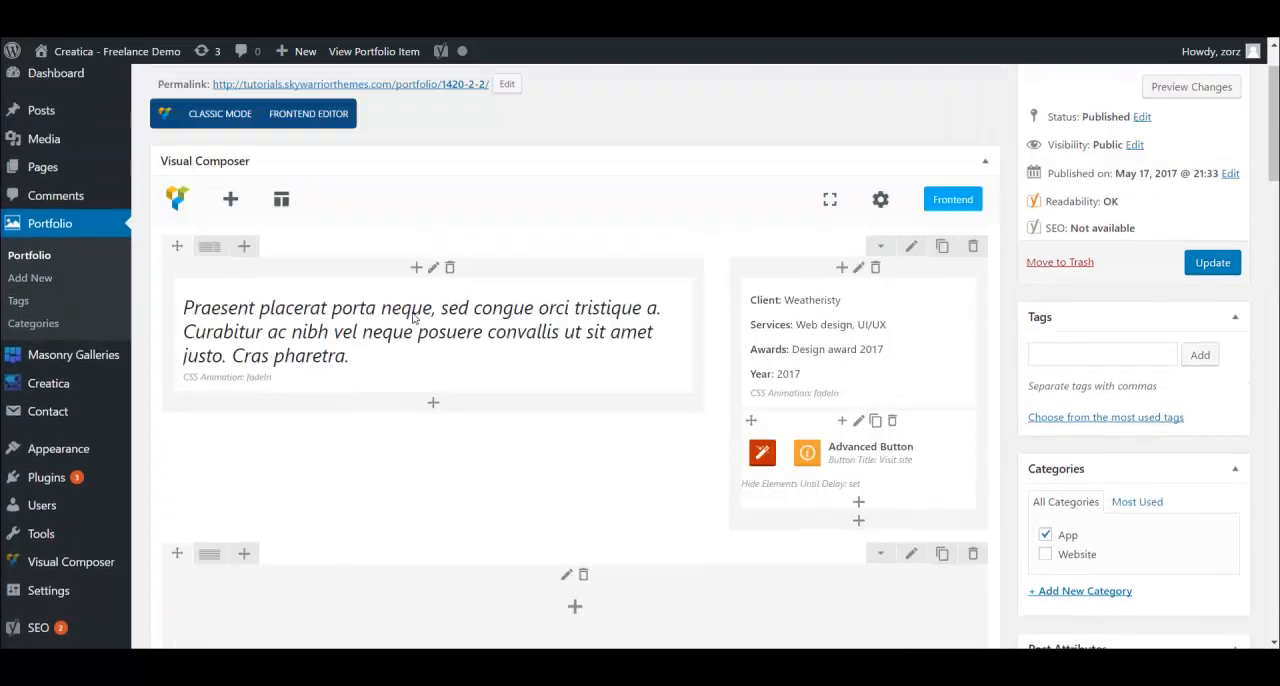
{"action": "left_click", "coordinate": [35, 338]}
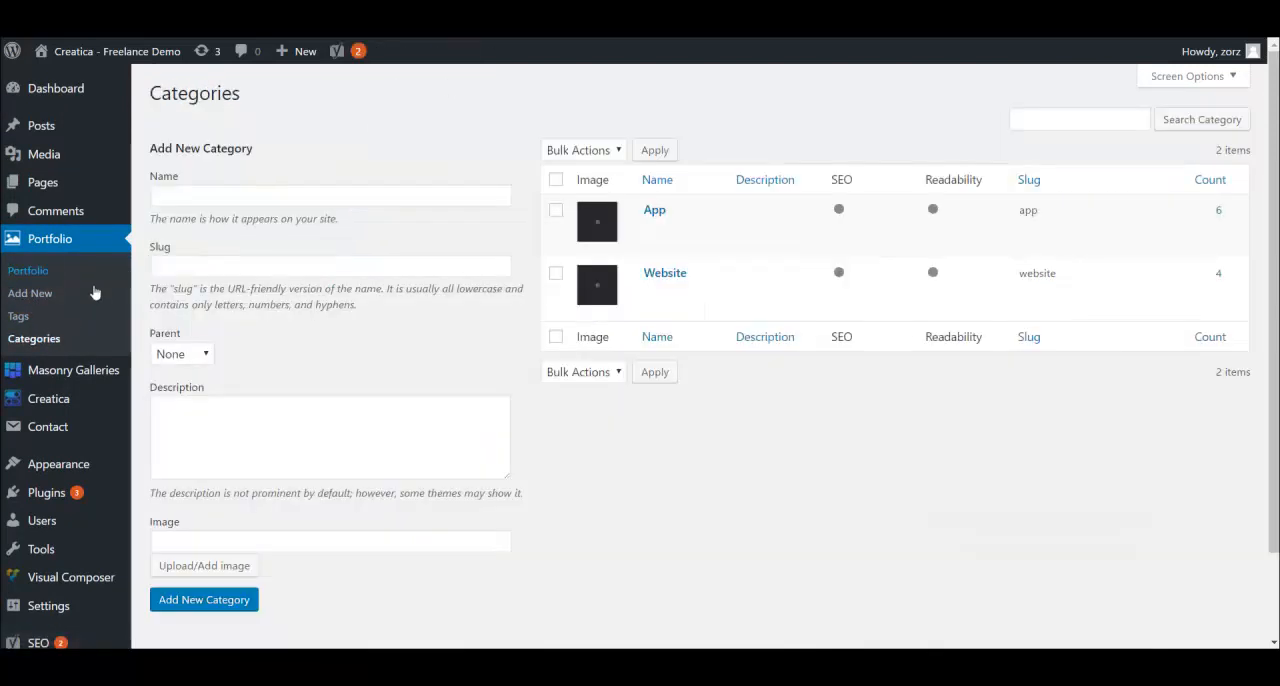
{"action": "mouse_move", "coordinate": [643, 222]}
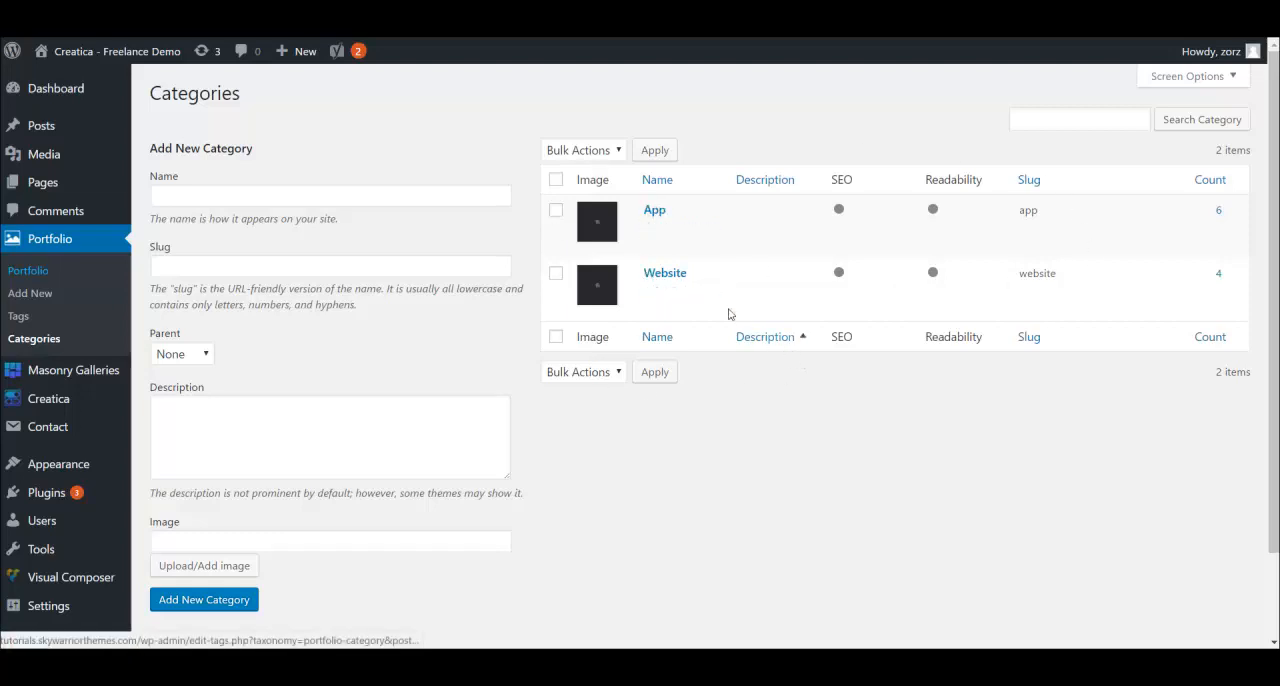
{"action": "mouse_move", "coordinate": [632, 277]}
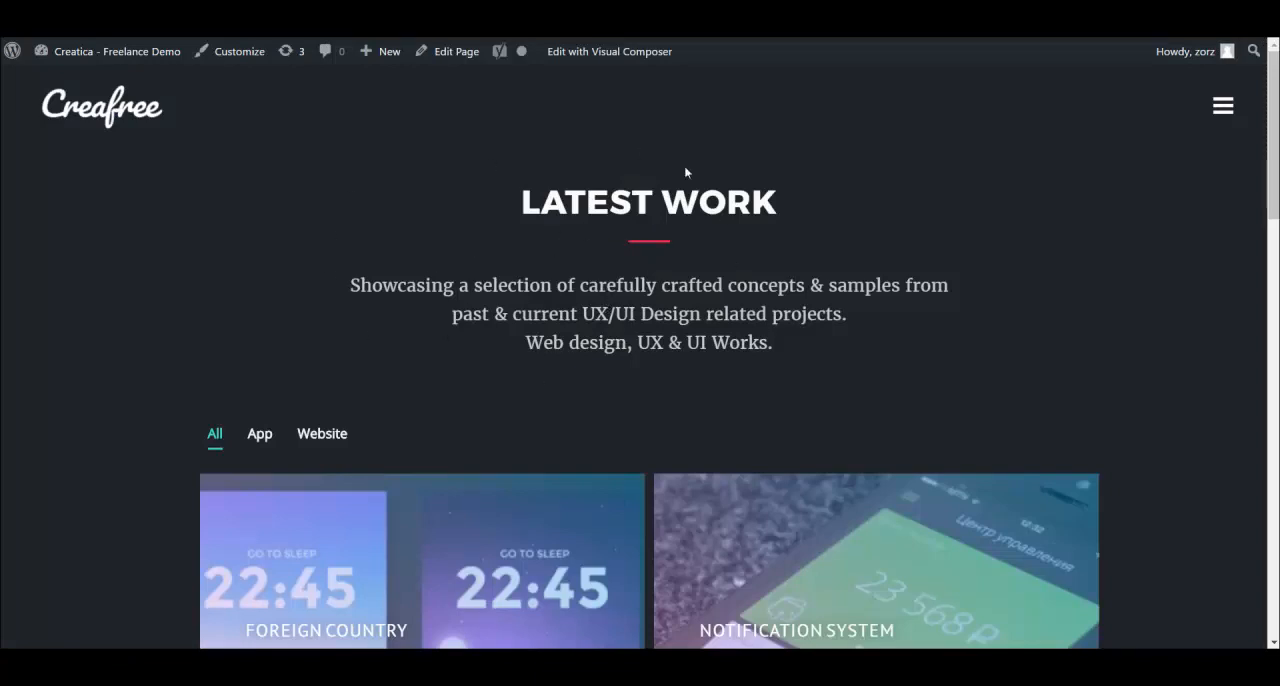
- Examine the live Latest Work page with its category filter tabs and two-column portfolio grid
{"action": "scroll", "coordinate": [634, 329], "scroll_direction": "down", "scroll_amount": 3}
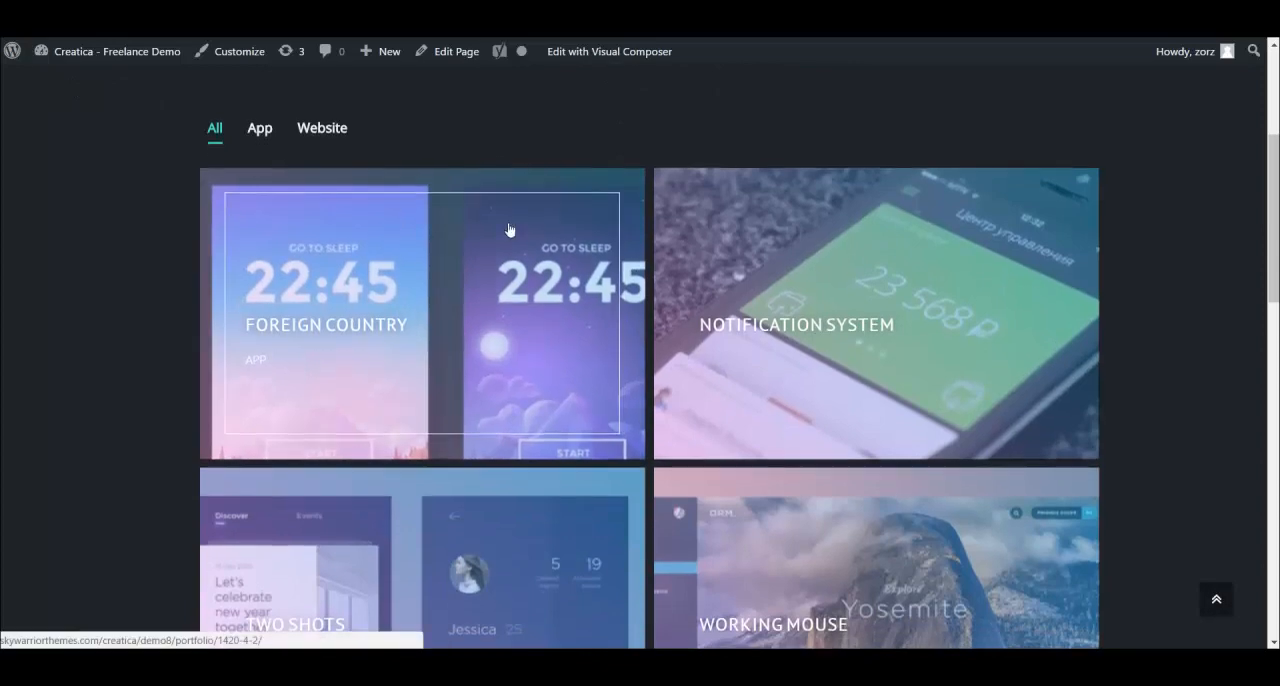
{"action": "scroll", "coordinate": [575, 388], "scroll_direction": "down", "scroll_amount": 3}
{"action": "scroll", "coordinate": [575, 388], "scroll_direction": "down", "scroll_amount": 2}
{"action": "scroll", "coordinate": [517, 380], "scroll_direction": "up", "scroll_amount": 4}
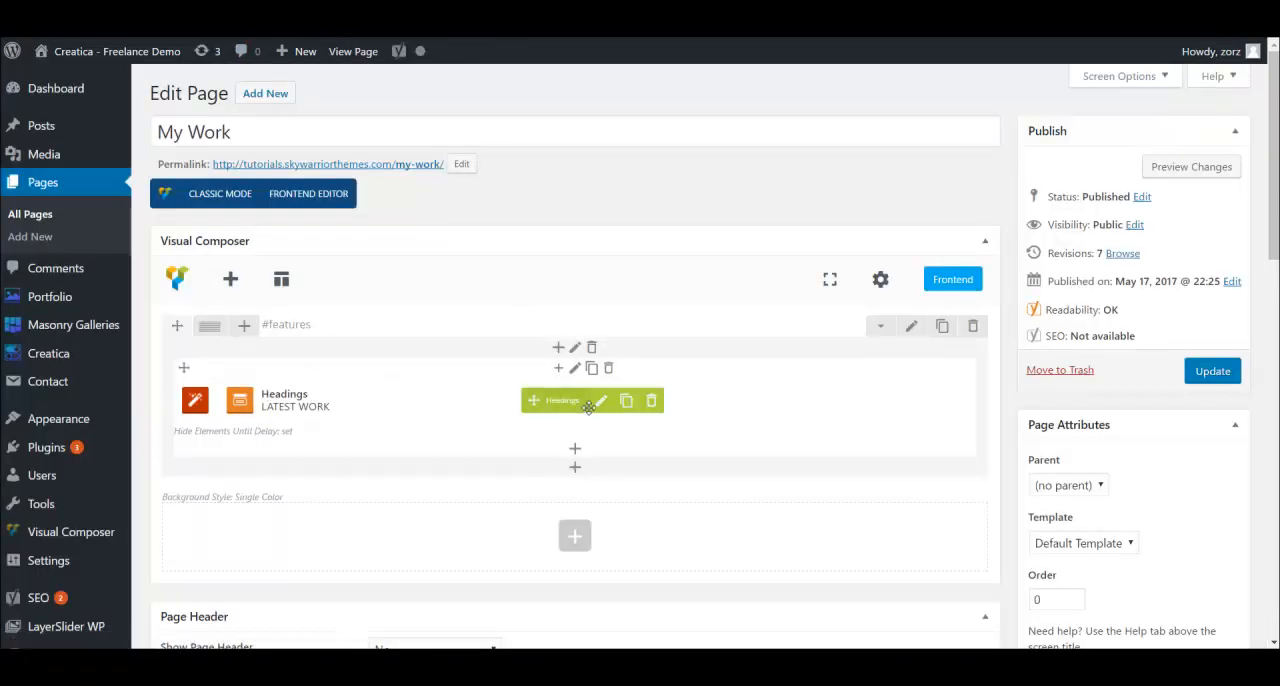
- Review the settings of the Latest Work Headings element on the My Work page and close them without changes
{"action": "left_click", "coordinate": [604, 401]}
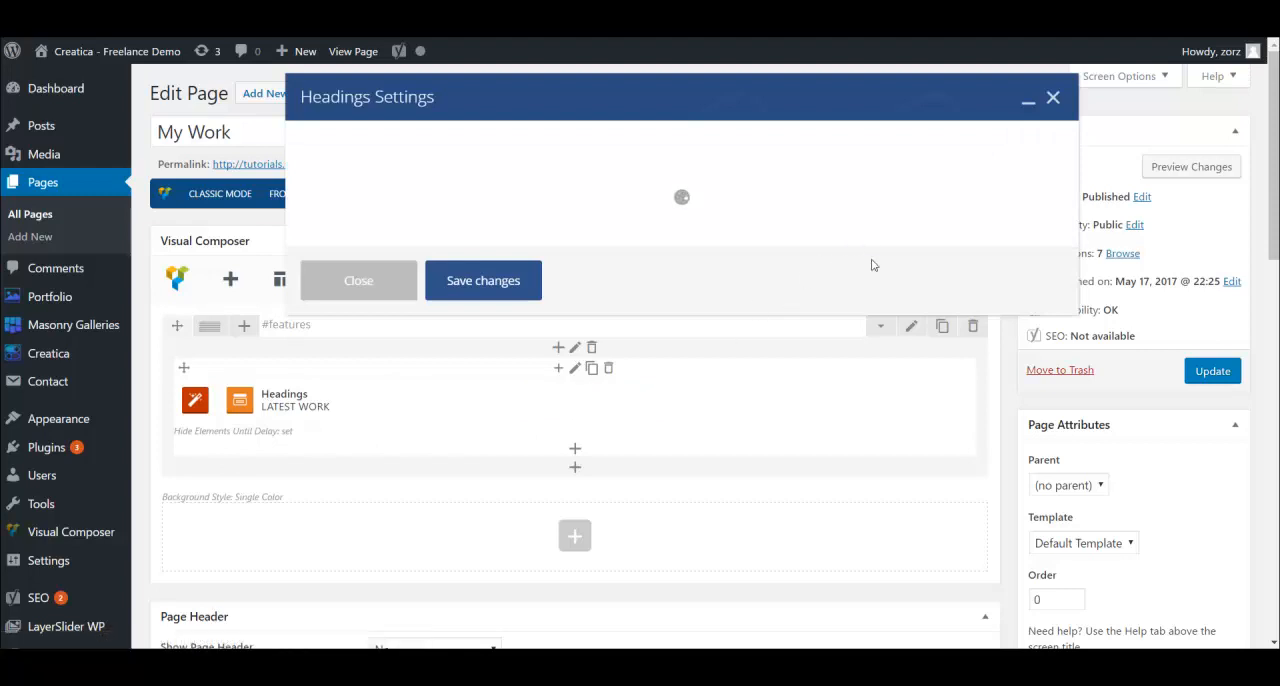
{"action": "scroll", "coordinate": [829, 294], "scroll_direction": "down", "scroll_amount": 10}
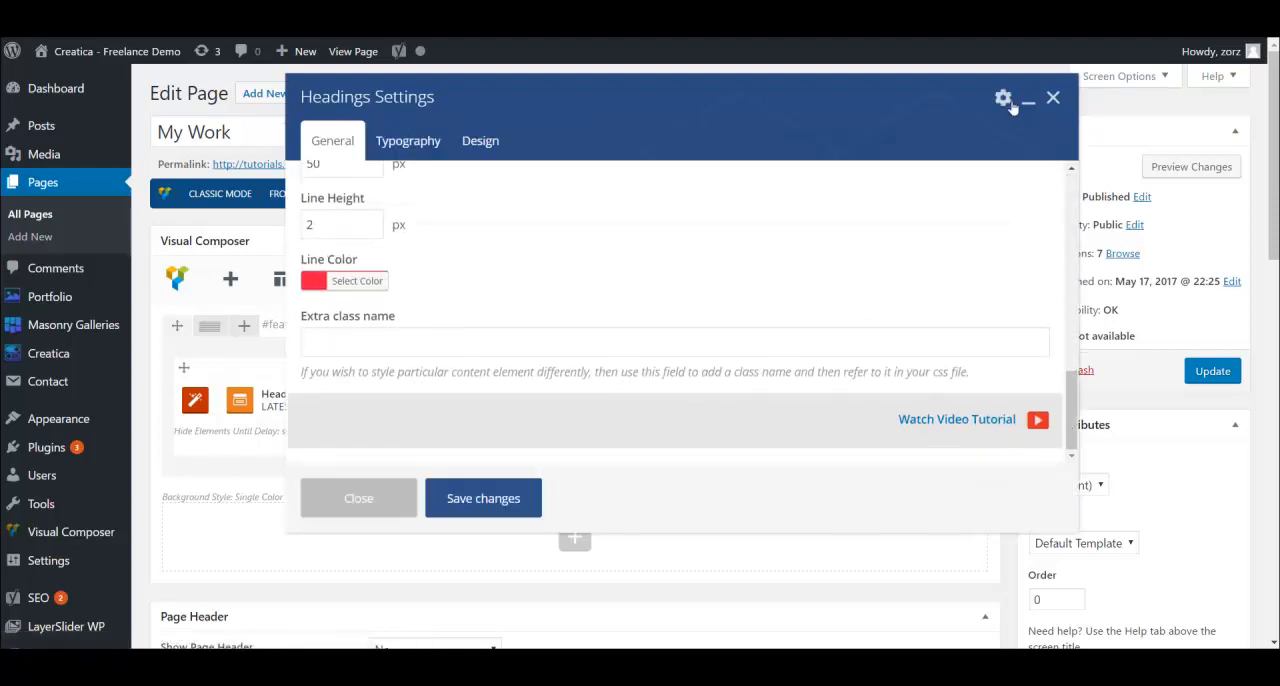
{"action": "left_click", "coordinate": [1053, 99]}
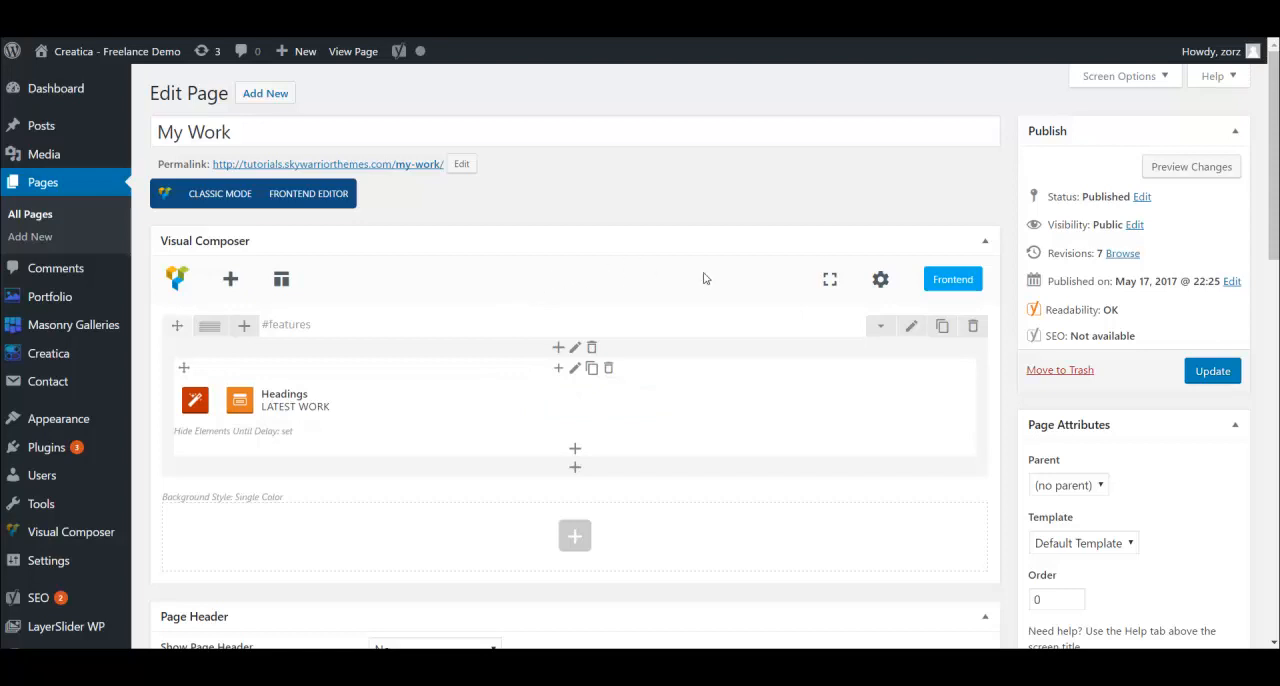
- Search the elements for "isotope" and add an SW Isotope Portfolio Gallery to the column below the Latest Work heading
{"action": "scroll", "coordinate": [695, 290], "scroll_direction": "down", "scroll_amount": 1}
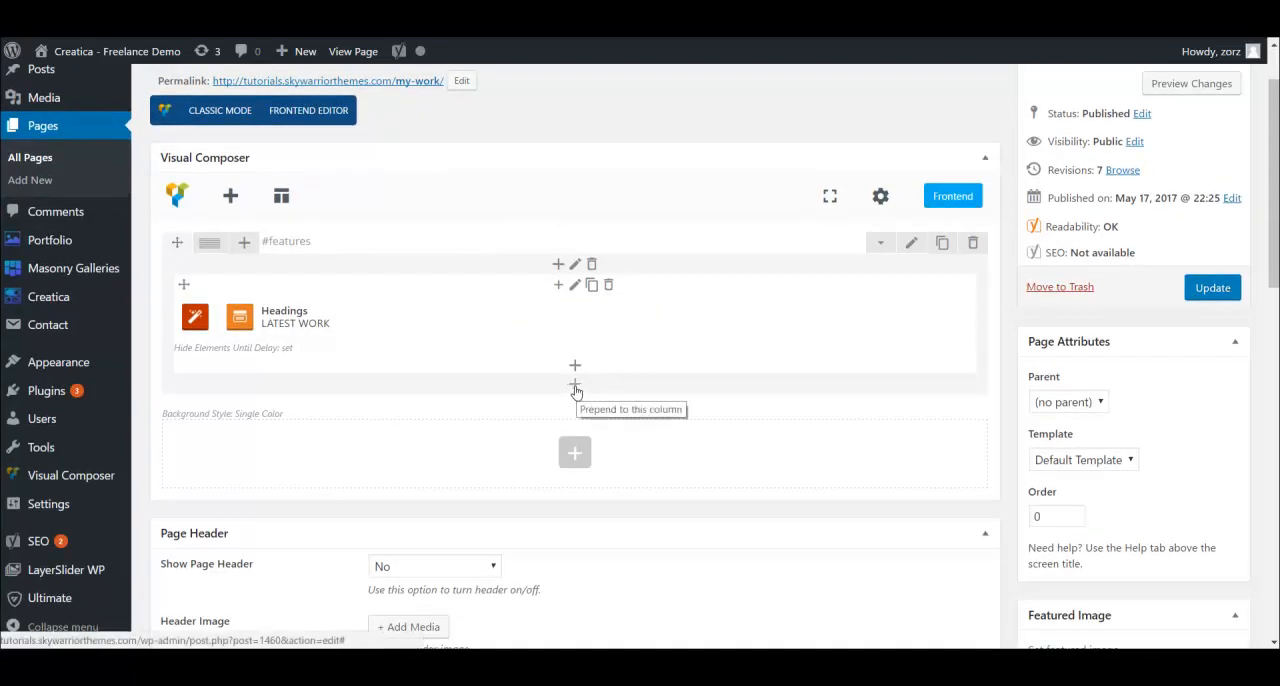
{"action": "scroll", "coordinate": [578, 430], "scroll_direction": "up", "scroll_amount": 1}
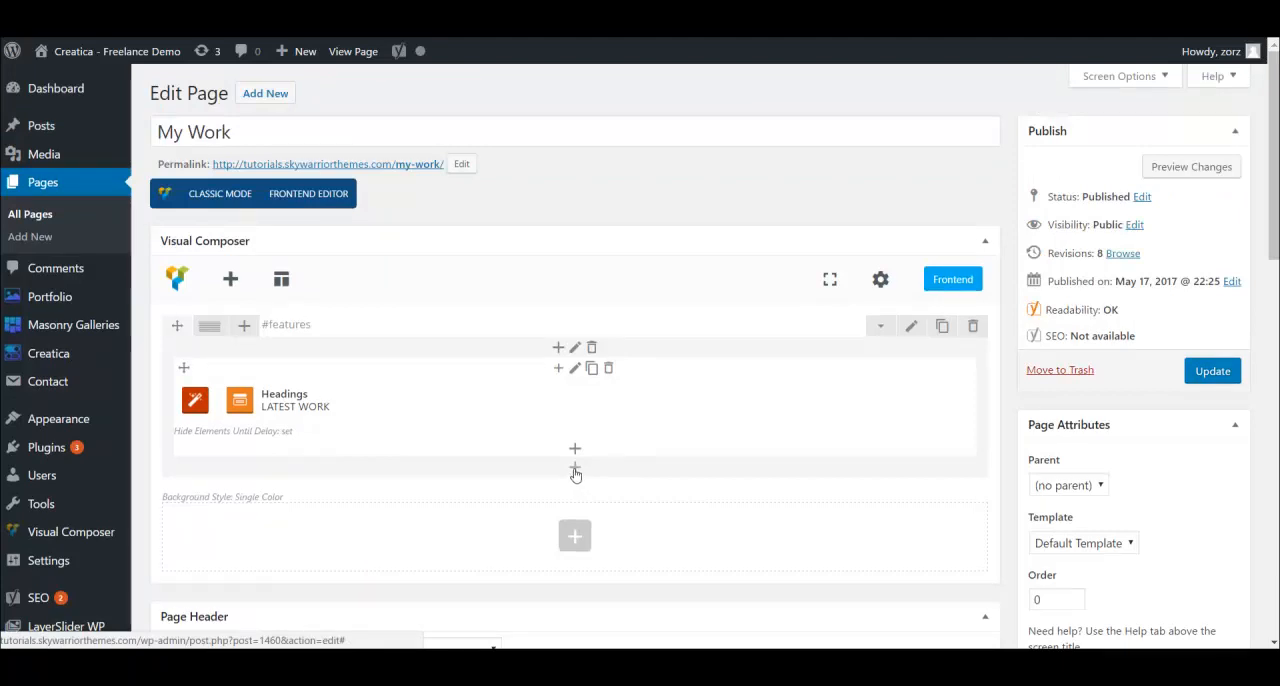
{"action": "left_click", "coordinate": [576, 470]}
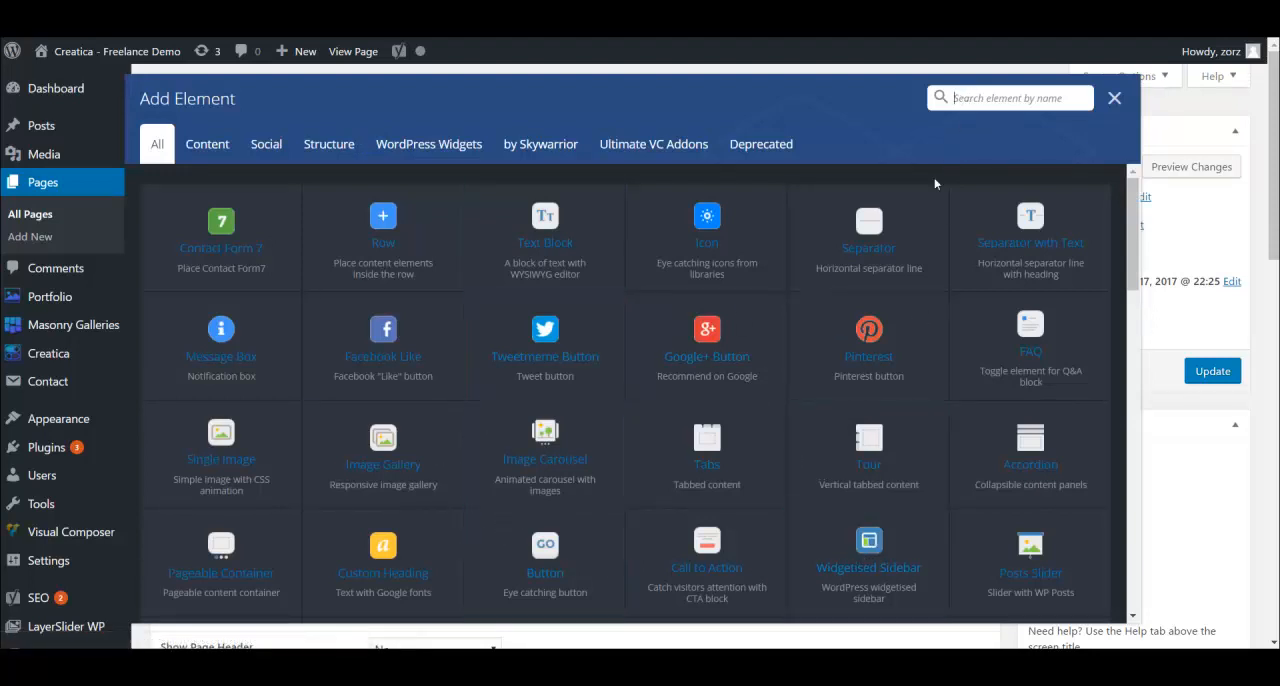
{"action": "type", "text": "u"}
{"action": "key", "text": "BackSpace"}
{"action": "type", "text": "is"}
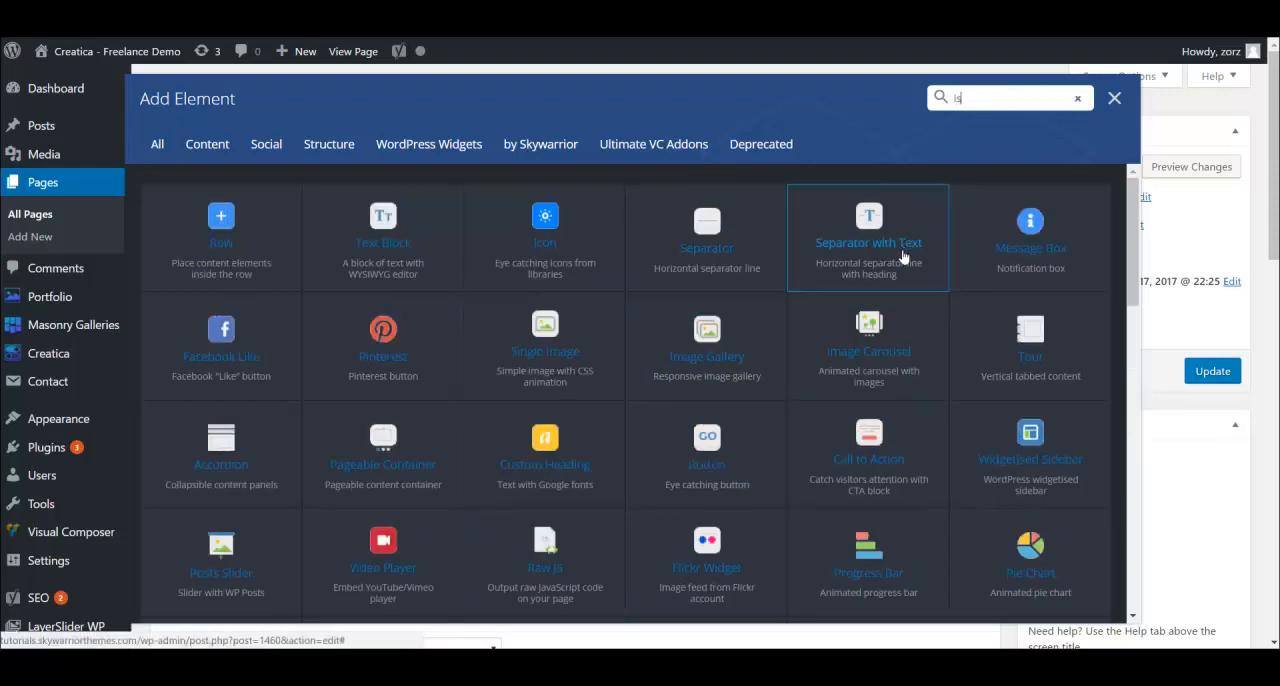
{"action": "type", "text": "otope"}
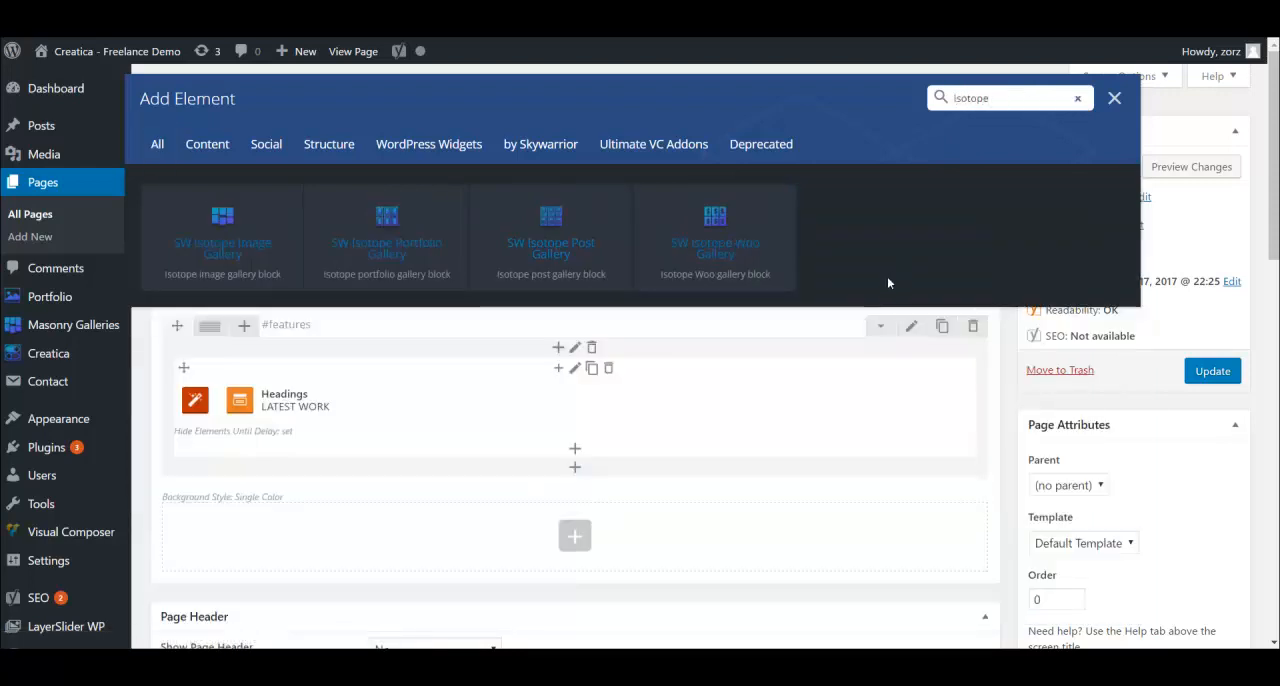
{"action": "left_click", "coordinate": [389, 242]}
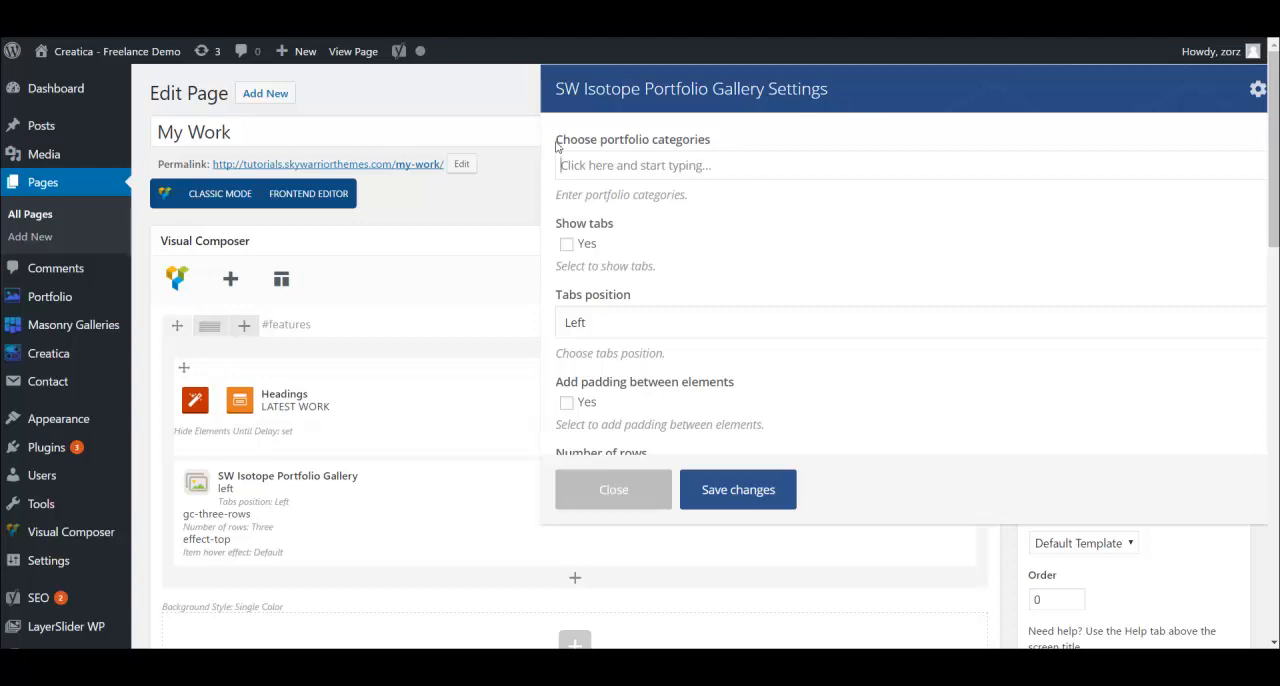
- Choose App and Website as the portfolio categories of the isotope gallery
{"action": "left_click_drag", "start_coordinate": [557, 142], "coordinate": [726, 140]}
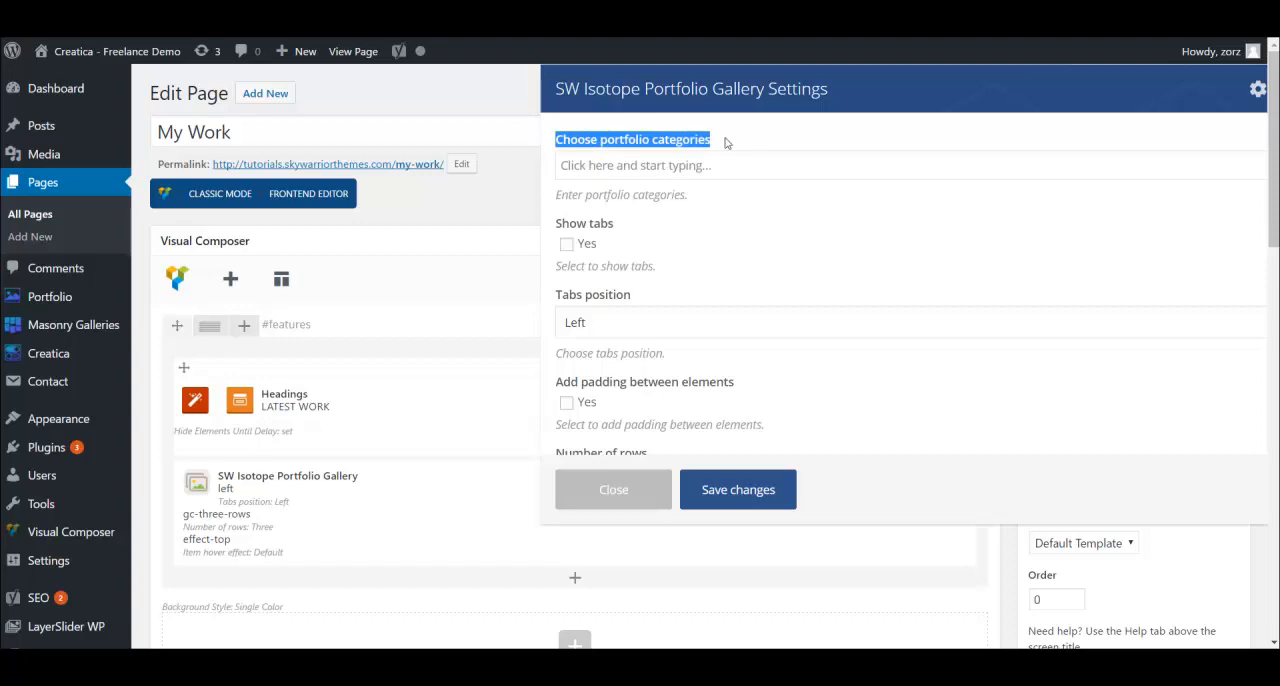
{"action": "left_click", "coordinate": [726, 140]}
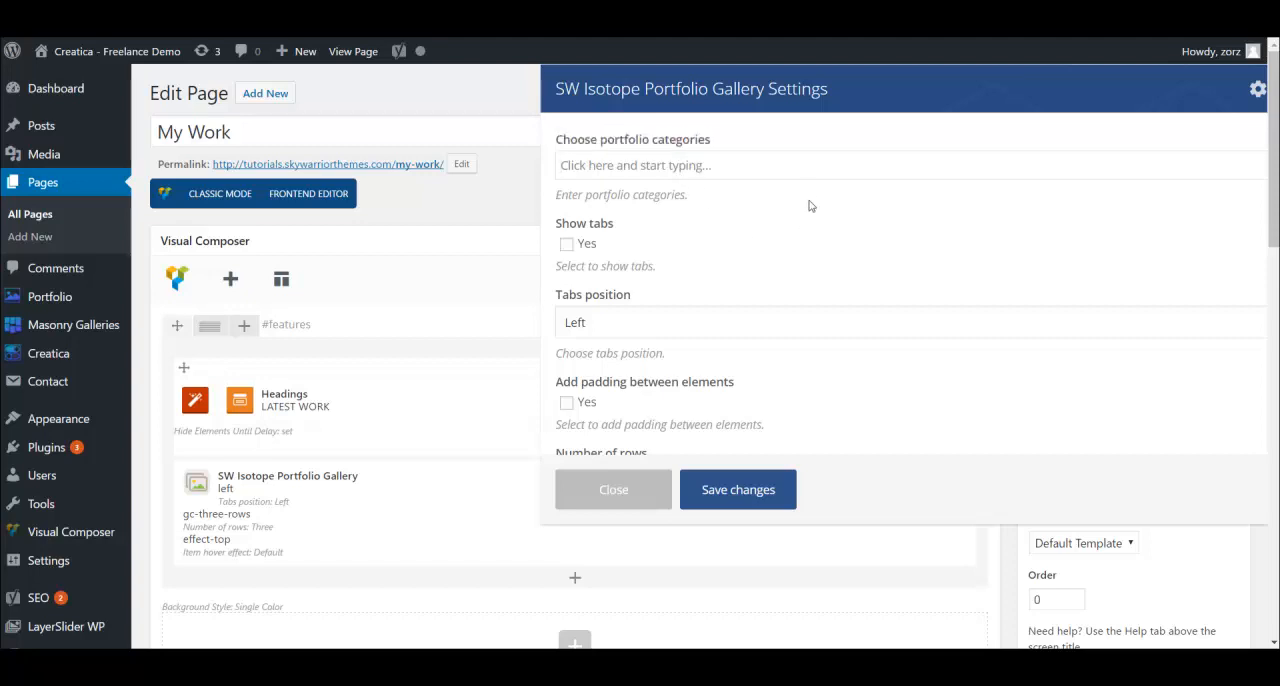
{"action": "type", "text": "ap"}
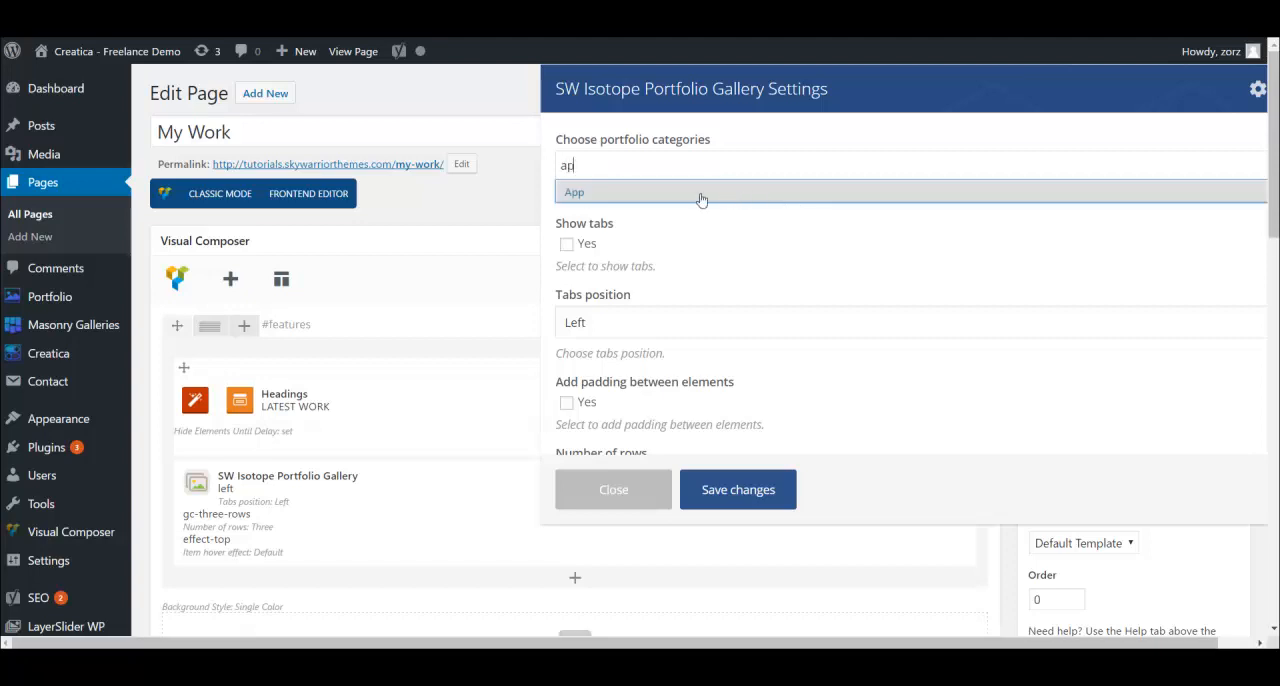
{"action": "left_click", "coordinate": [681, 195]}
{"action": "type", "text": "w"}
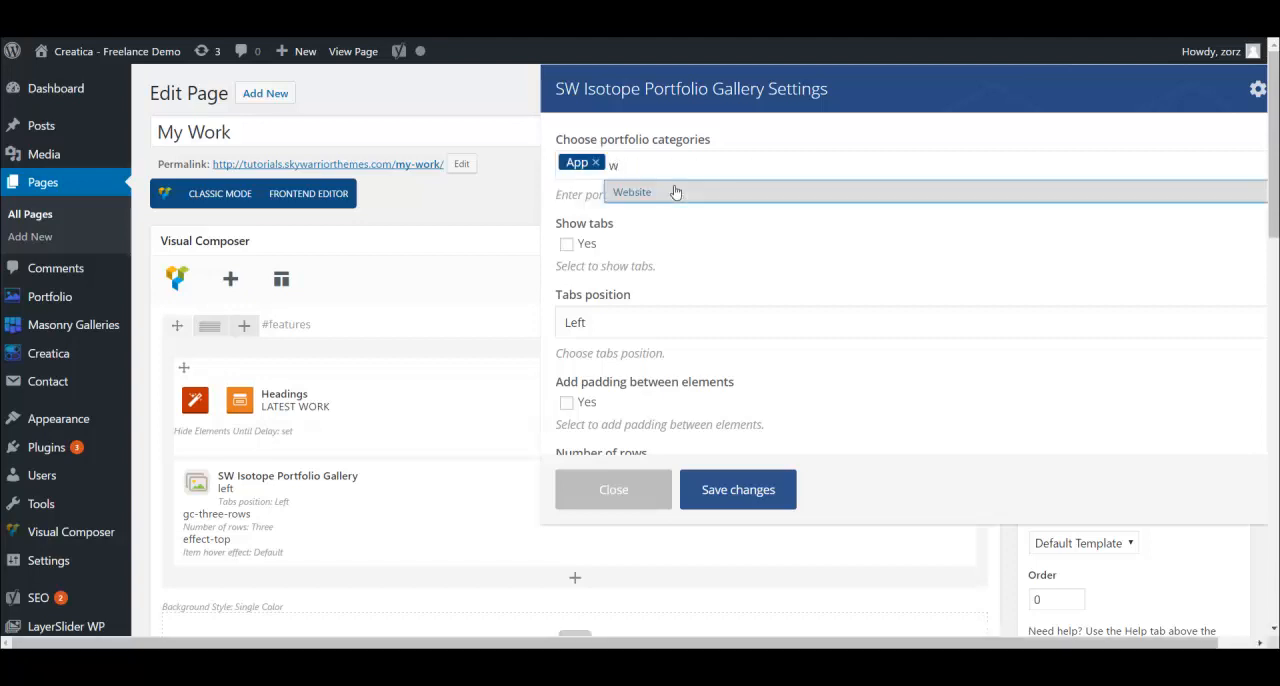
{"action": "left_click", "coordinate": [675, 194]}
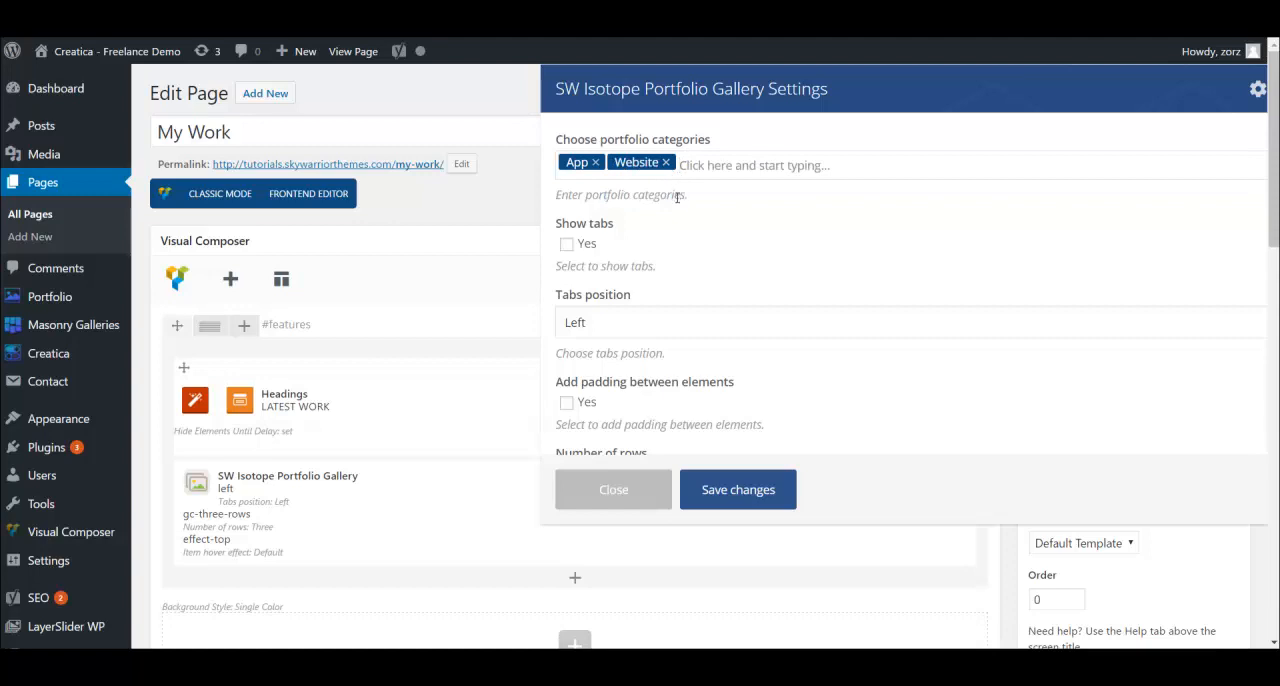
- Enable the gallery's Show tabs option and its padding between elements
{"action": "left_click", "coordinate": [567, 244]}
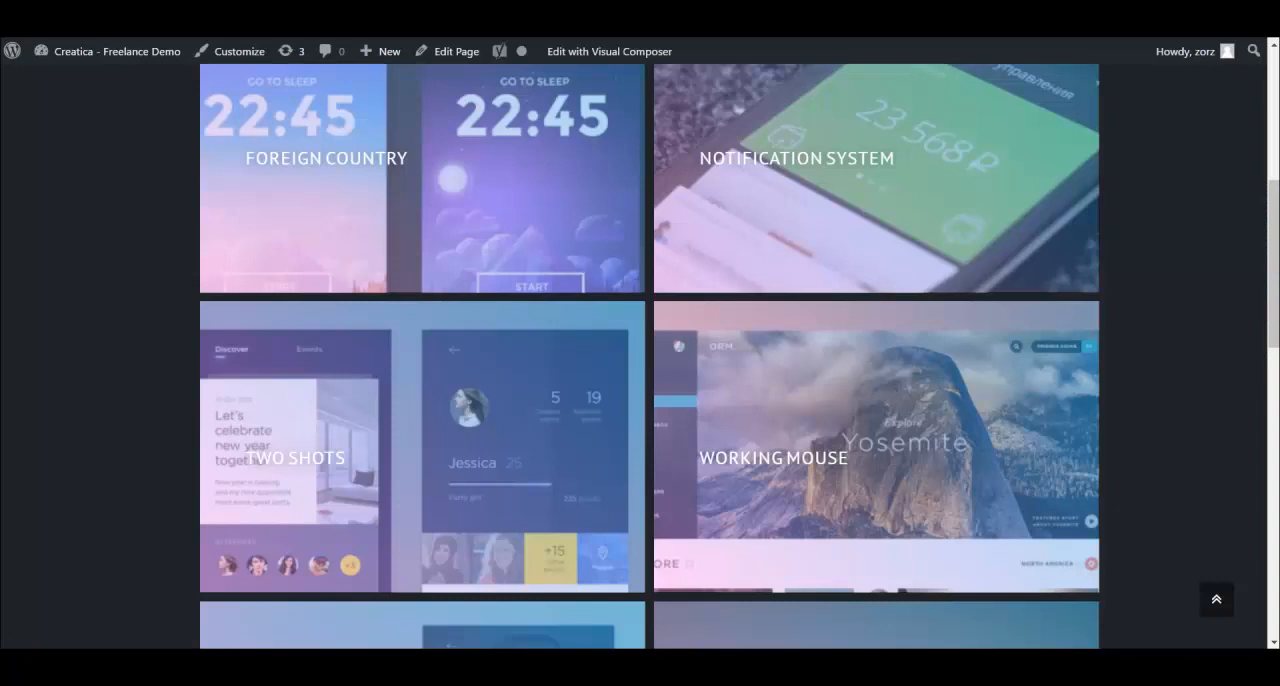
{"action": "scroll", "coordinate": [448, 274], "scroll_direction": "up", "scroll_amount": 5}
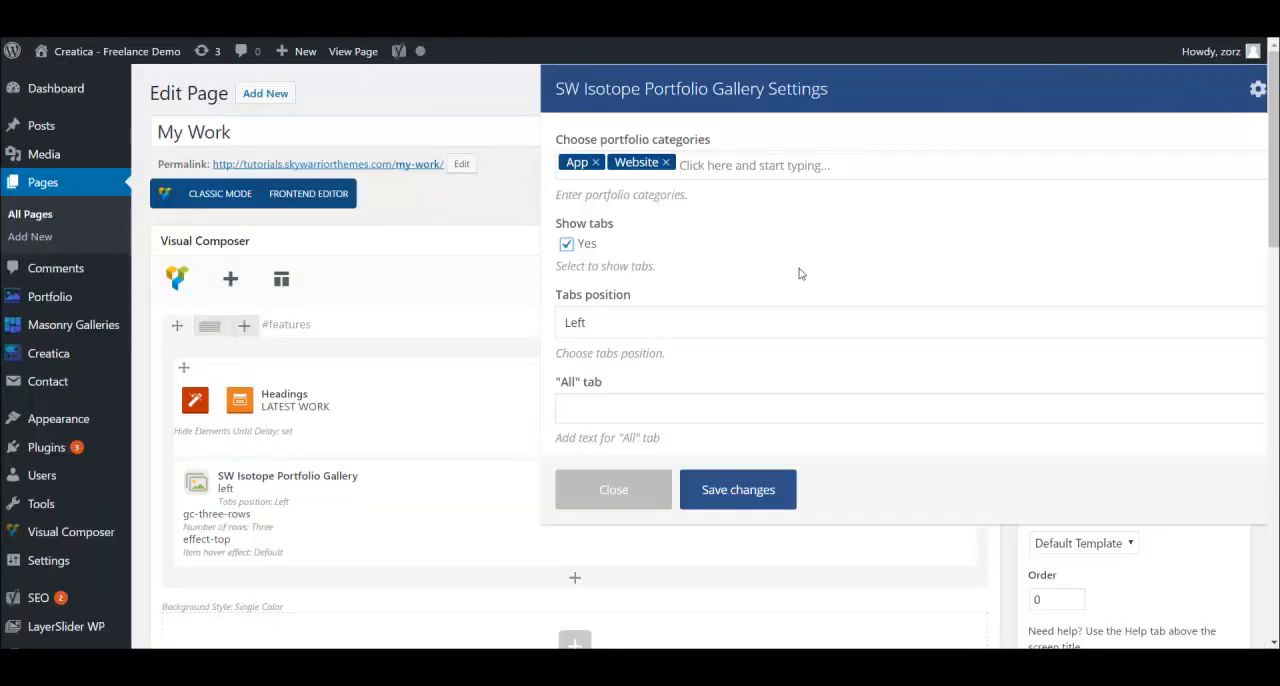
{"action": "scroll", "coordinate": [799, 276], "scroll_direction": "down", "scroll_amount": 3}
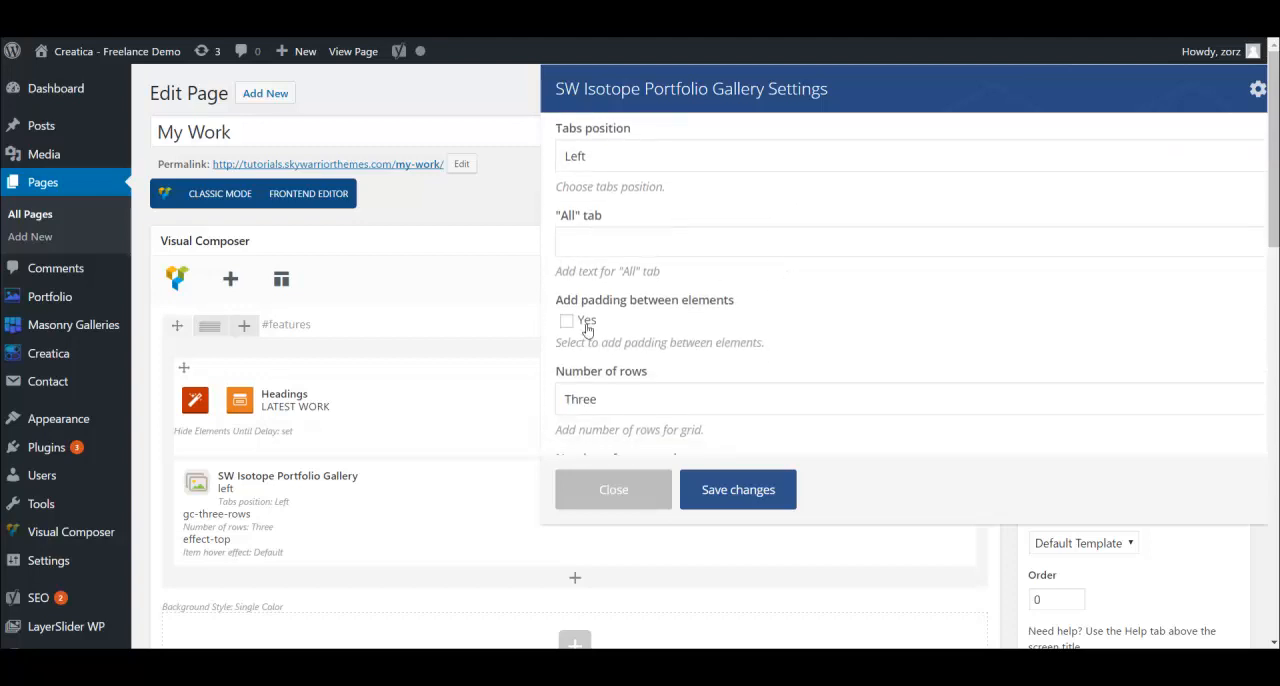
{"action": "left_click", "coordinate": [567, 321]}
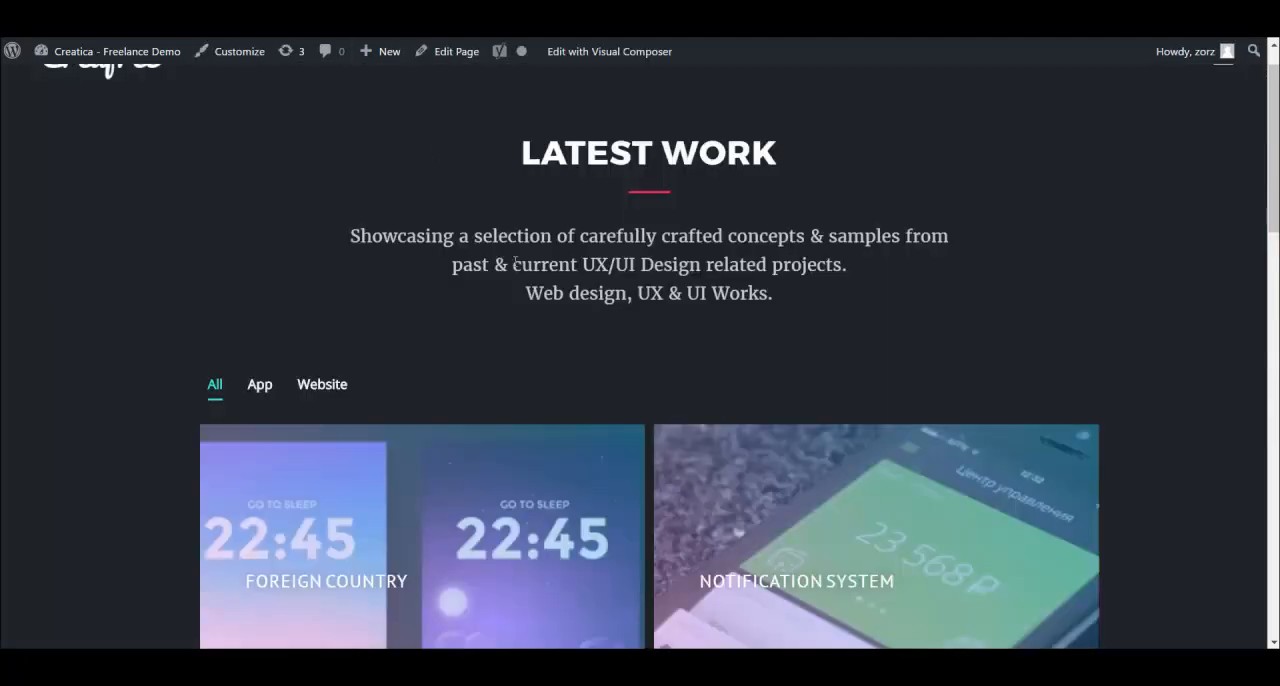
- Inspect the padding between the portfolio items on the live Latest Work page and return to the gallery settings
{"action": "scroll", "coordinate": [628, 461], "scroll_direction": "down", "scroll_amount": 3}
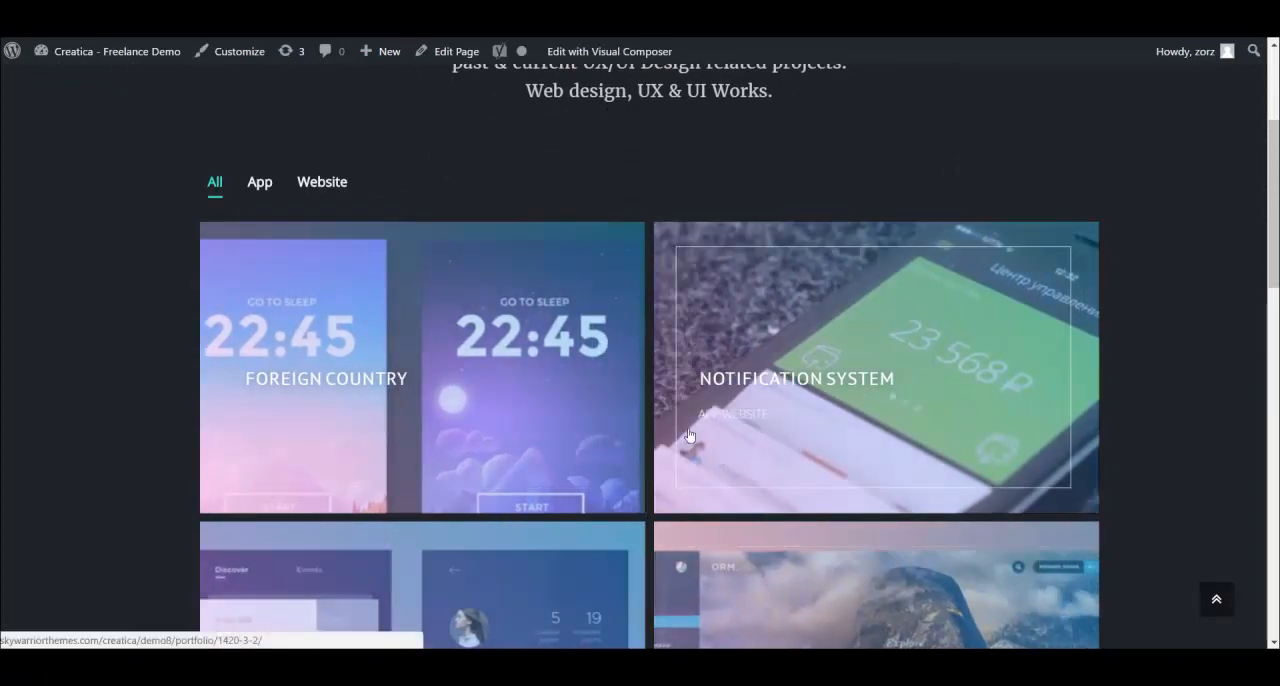
{"action": "scroll", "coordinate": [651, 223], "scroll_direction": "down", "scroll_amount": 3}
{"action": "scroll", "coordinate": [659, 219], "scroll_direction": "up", "scroll_amount": 1}
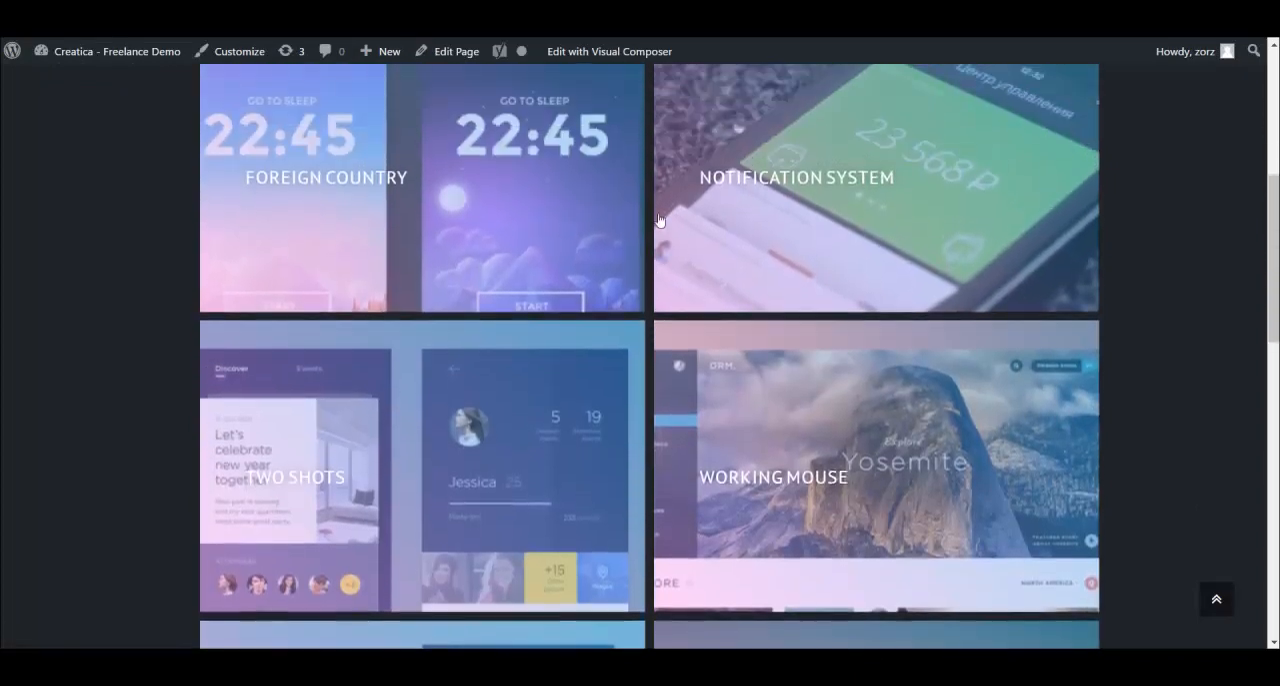
{"action": "scroll", "coordinate": [655, 200], "scroll_direction": "up", "scroll_amount": 1}
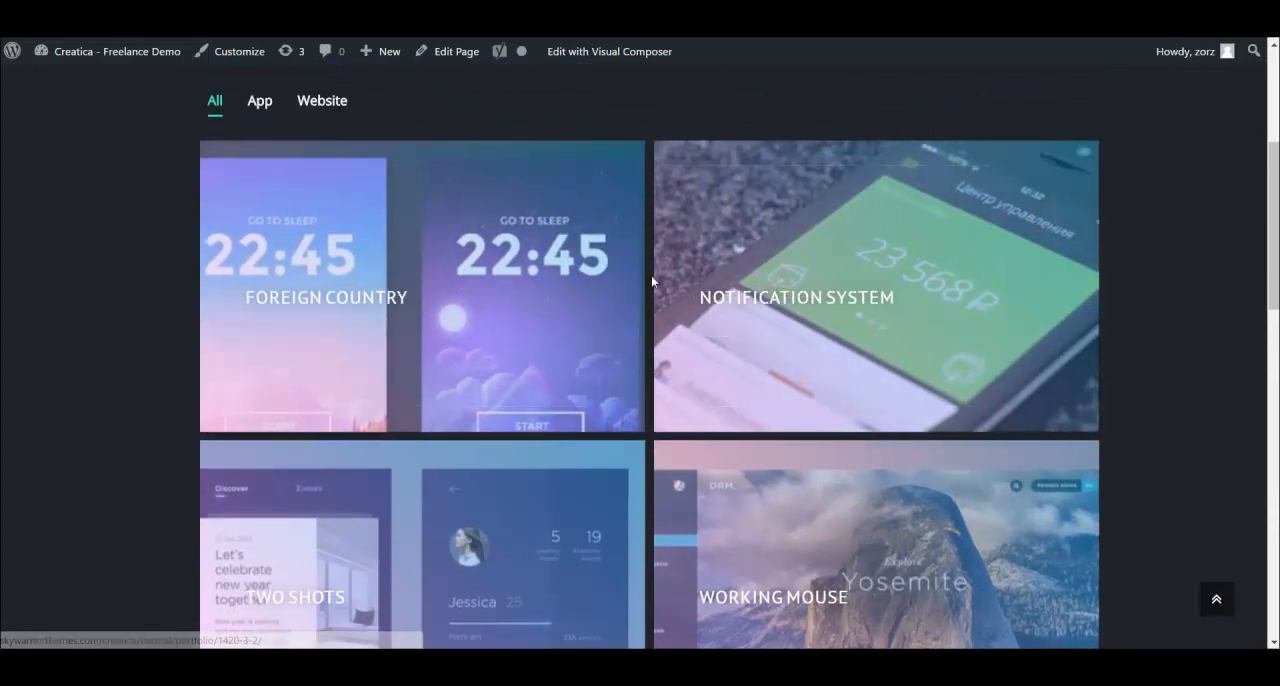
{"action": "scroll", "coordinate": [628, 288], "scroll_direction": "up", "scroll_amount": 2}
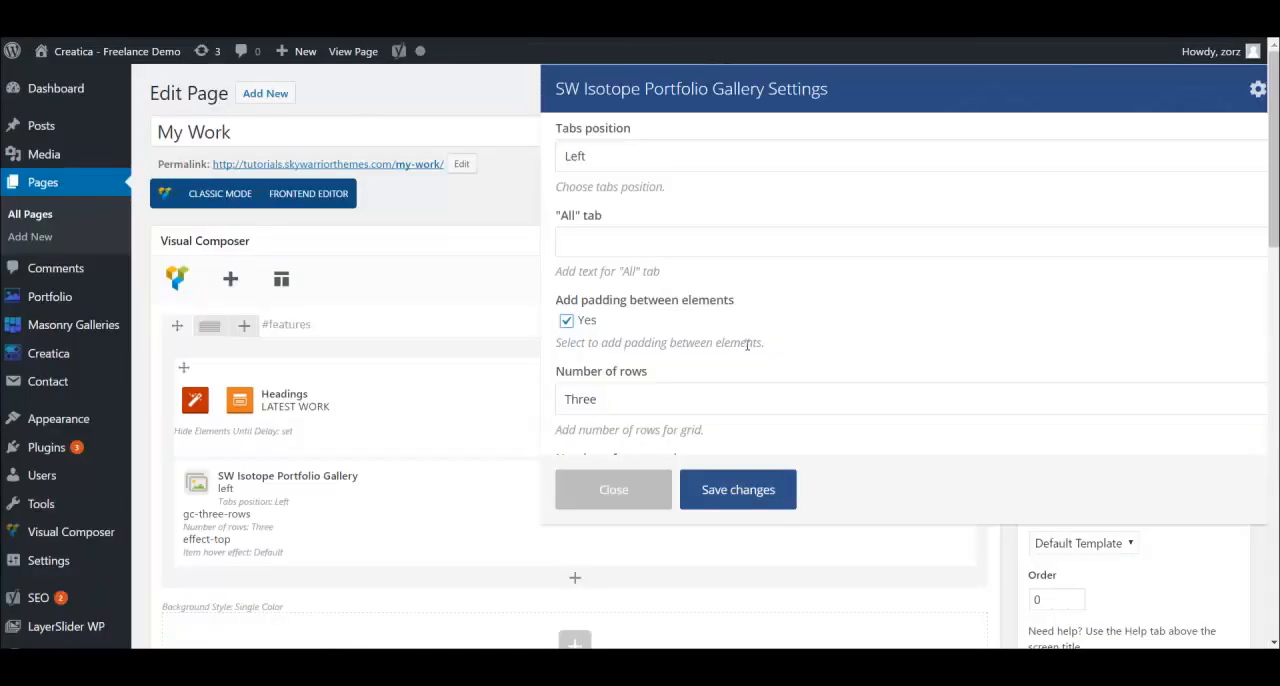
{"action": "scroll", "coordinate": [700, 300], "scroll_direction": "down", "scroll_amount": 2}
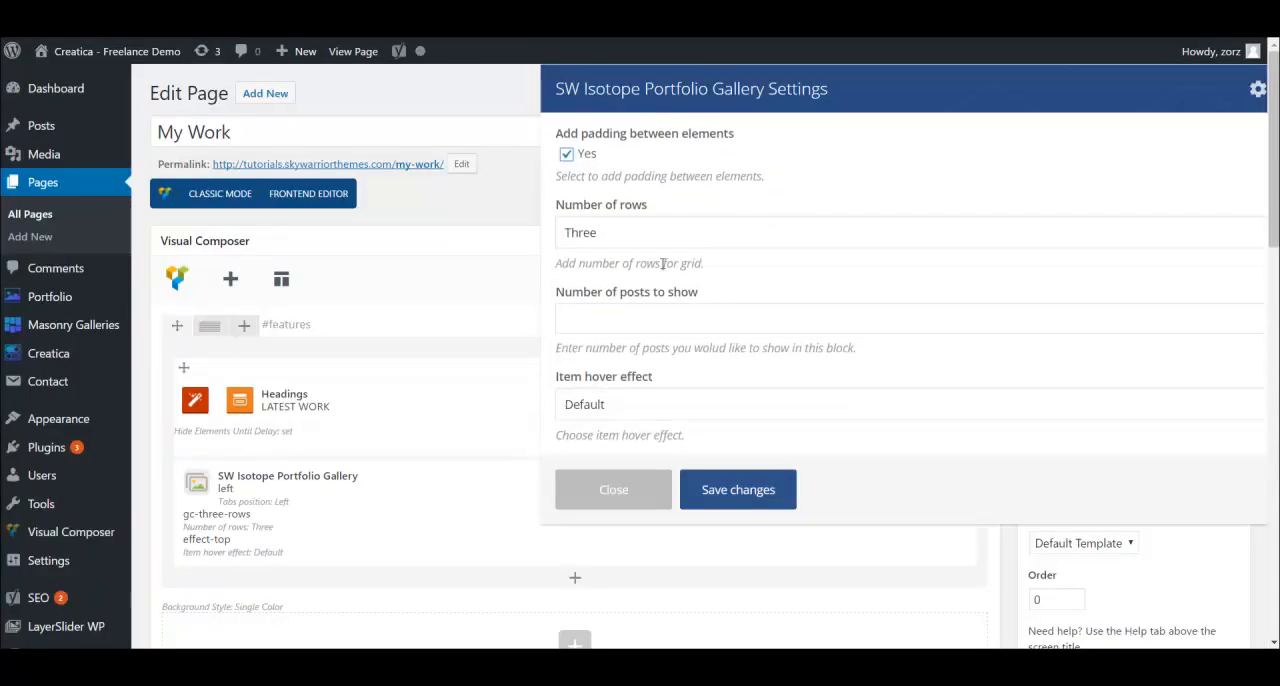
- Set the gallery's number of rows to Two and the number of posts to show to 4
{"action": "left_click", "coordinate": [609, 233]}
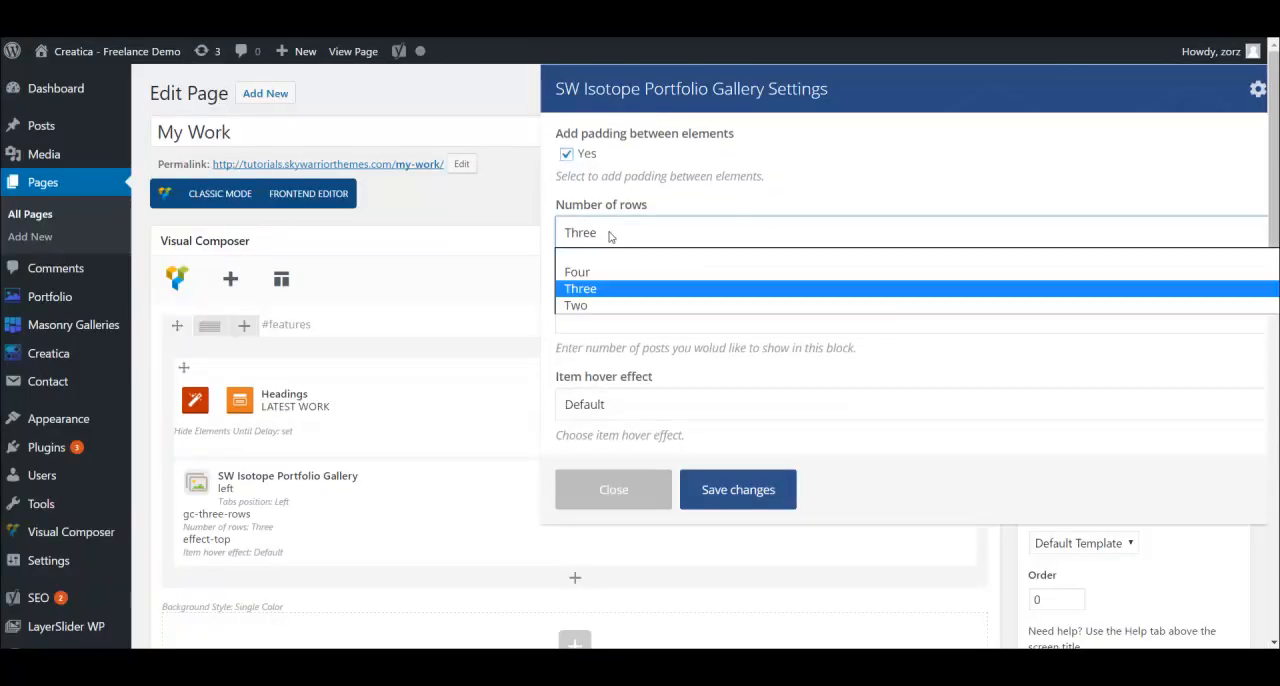
{"action": "left_click", "coordinate": [587, 306]}
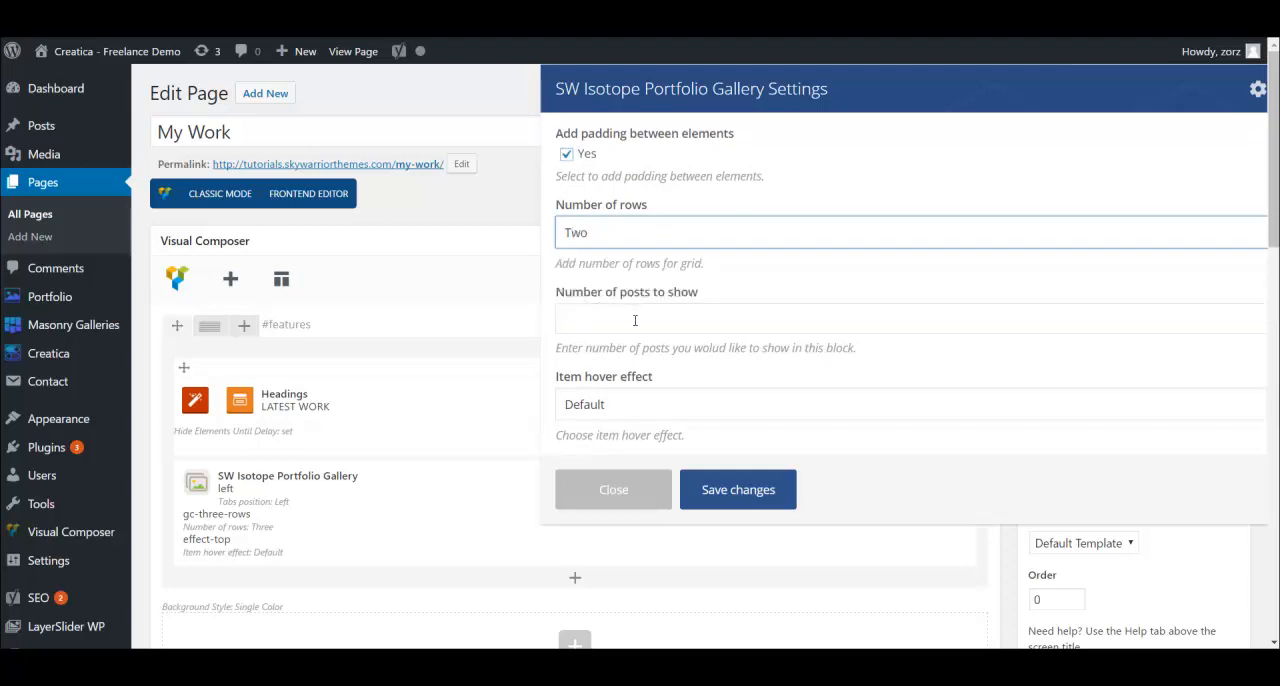
{"action": "left_click", "coordinate": [635, 320]}
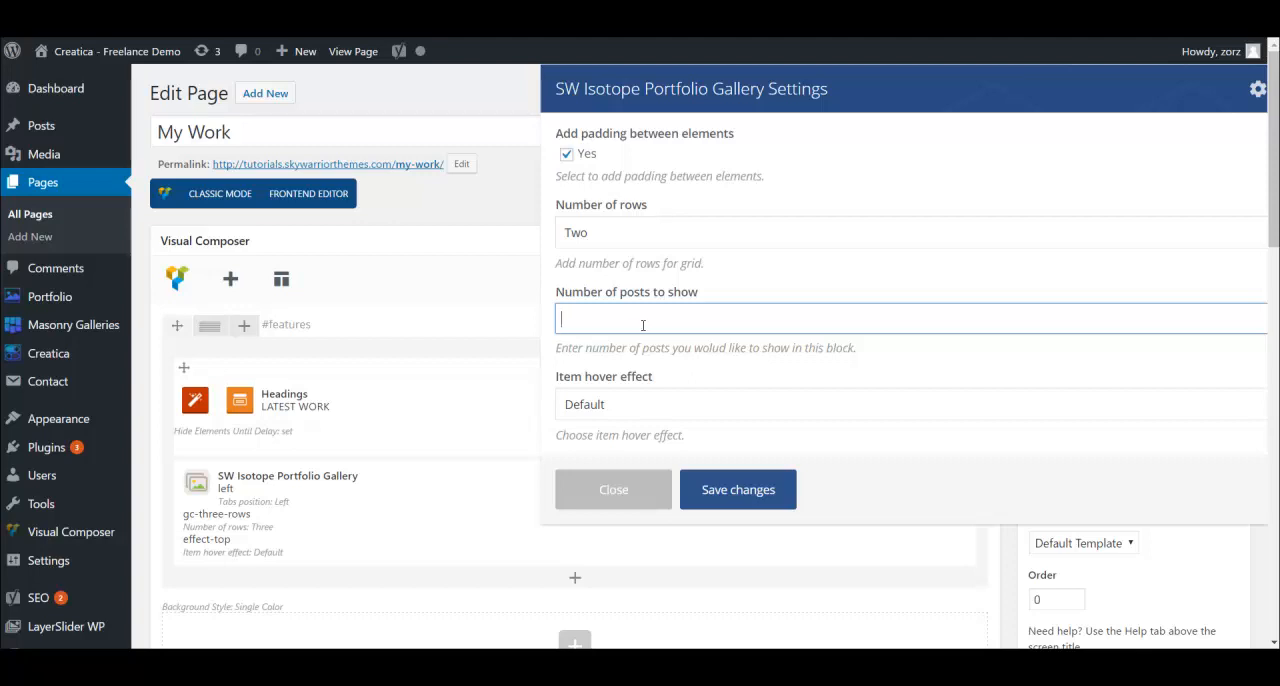
{"action": "scroll", "coordinate": [650, 328], "scroll_direction": "down", "scroll_amount": 1}
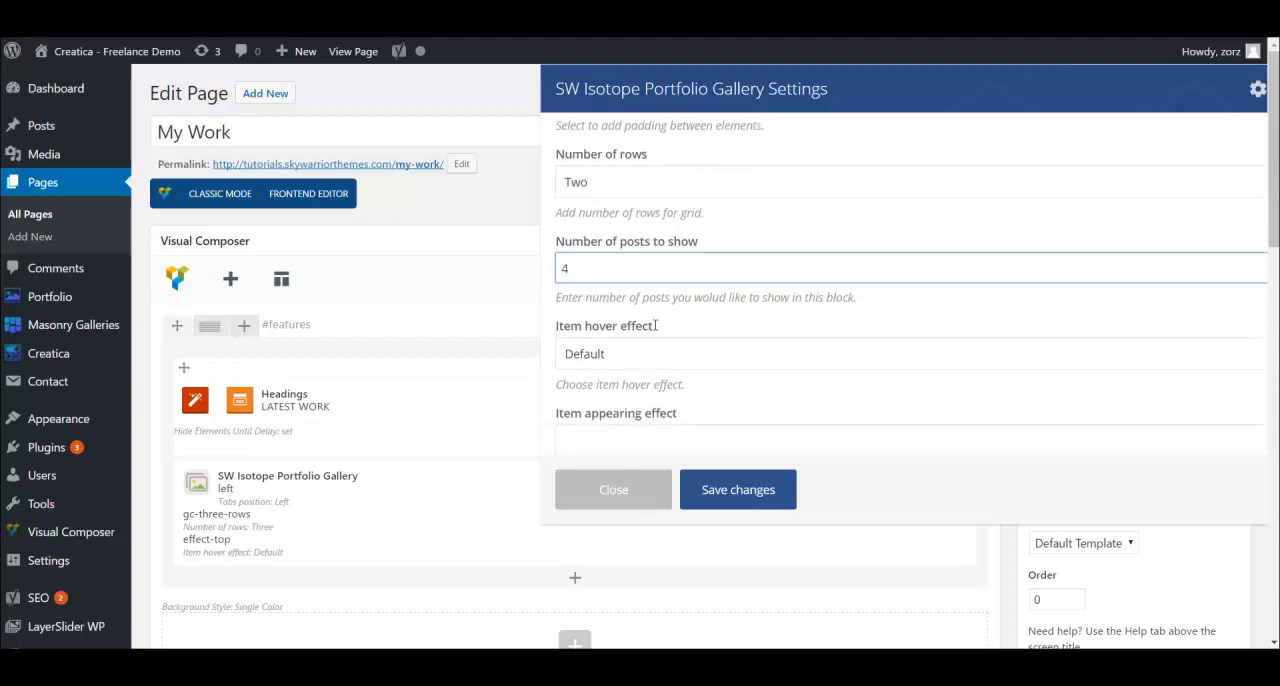
- Set the gallery's item hover effect to Roxy and appearing effect to Fly, save the settings and update the page
{"action": "left_click", "coordinate": [625, 331]}
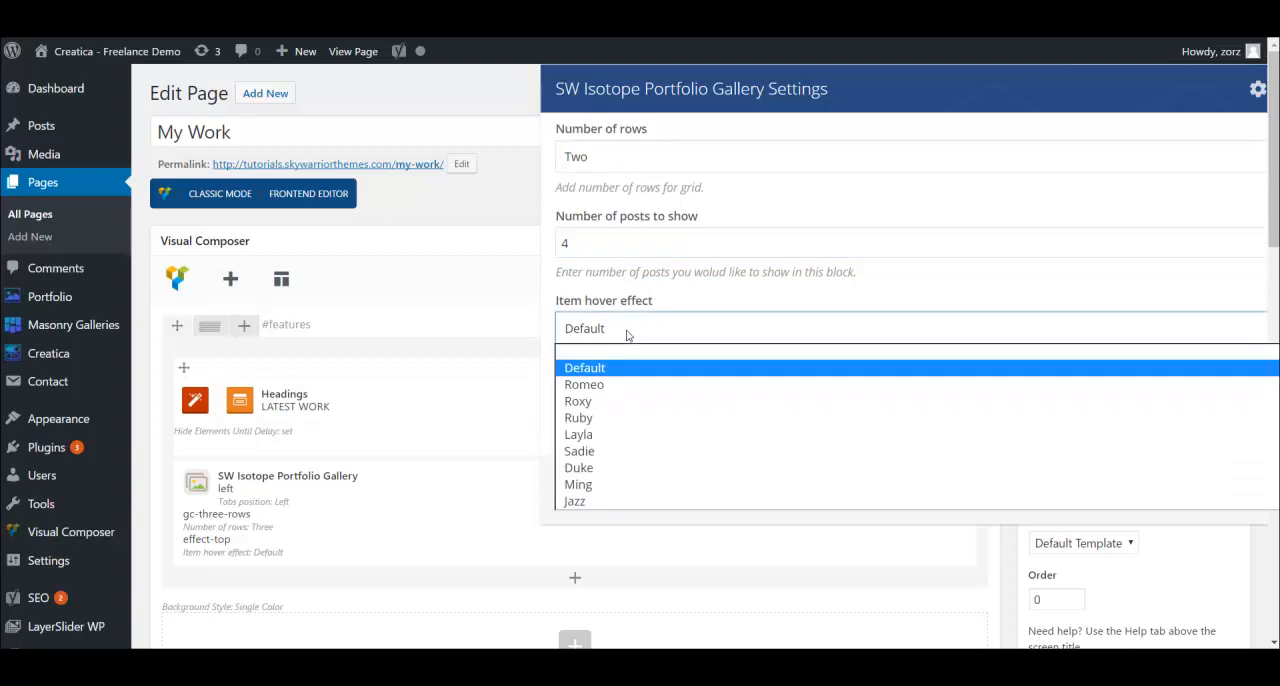
{"action": "left_click", "coordinate": [624, 402]}
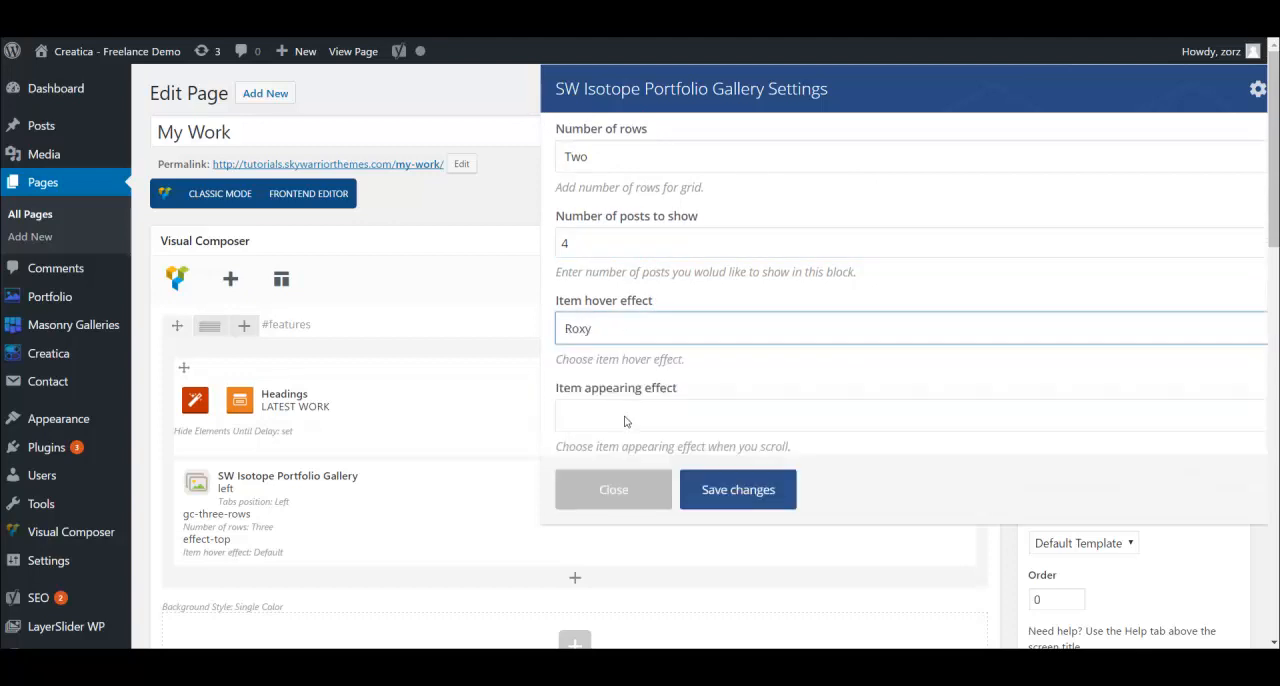
{"action": "left_click", "coordinate": [626, 418]}
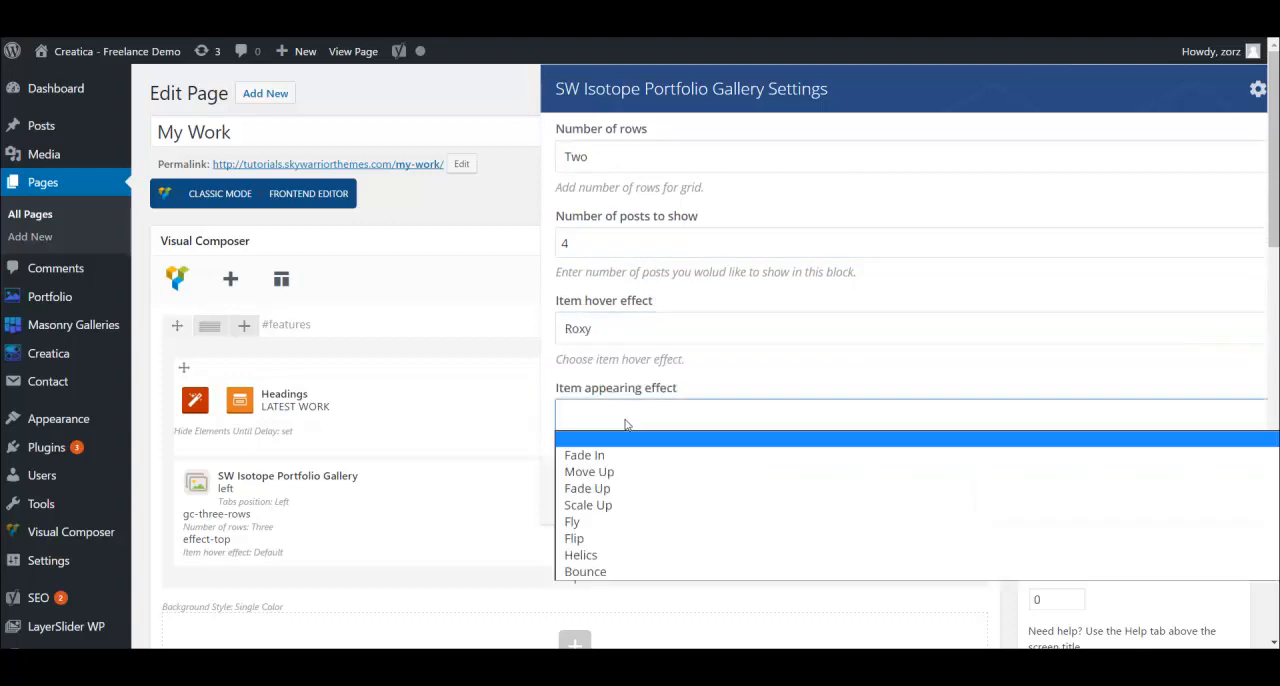
{"action": "left_click", "coordinate": [600, 522]}
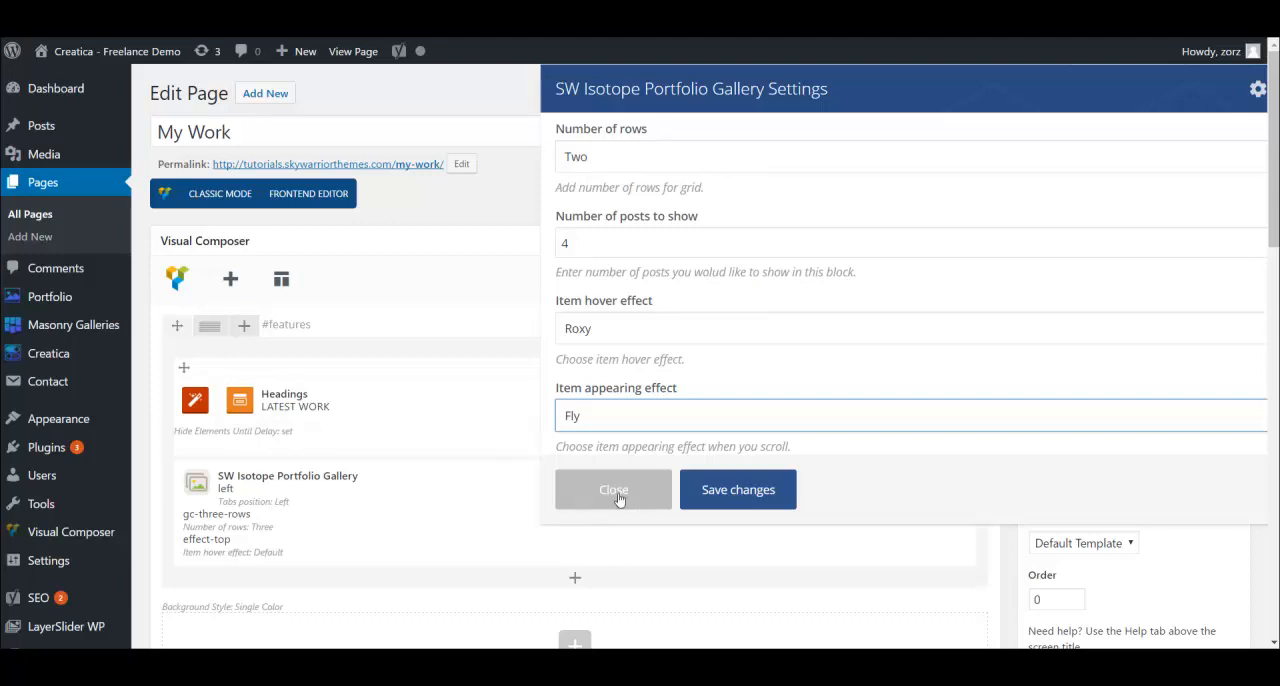
{"action": "left_click", "coordinate": [759, 495]}
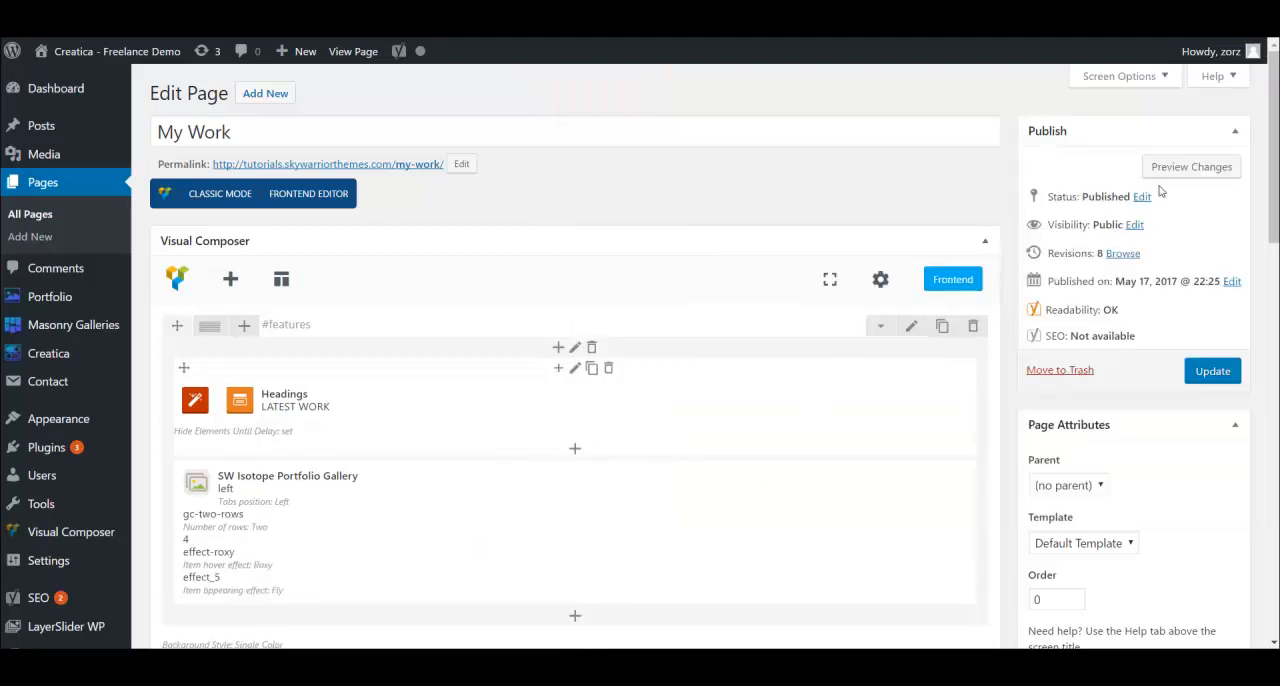
{"action": "left_click", "coordinate": [1222, 376]}
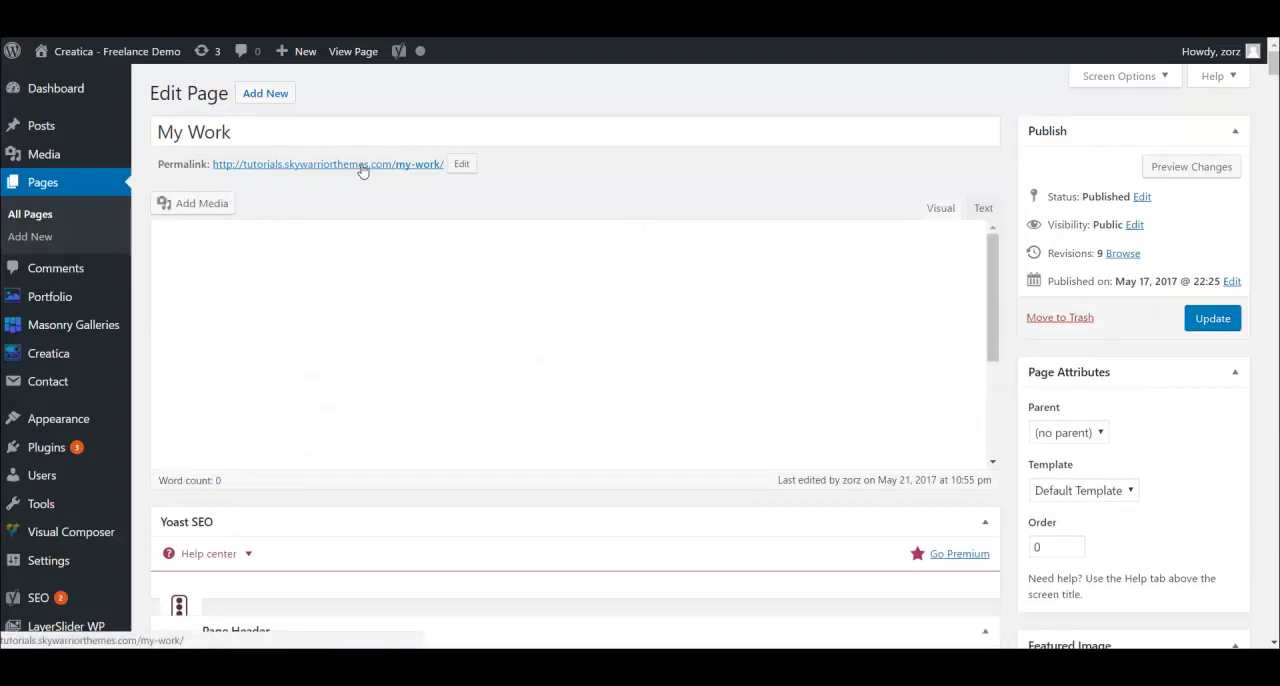
- Open the live My Work page and examine the layout, hover effect and appearing effect of the gallery items
{"action": "left_click", "coordinate": [350, 168]}
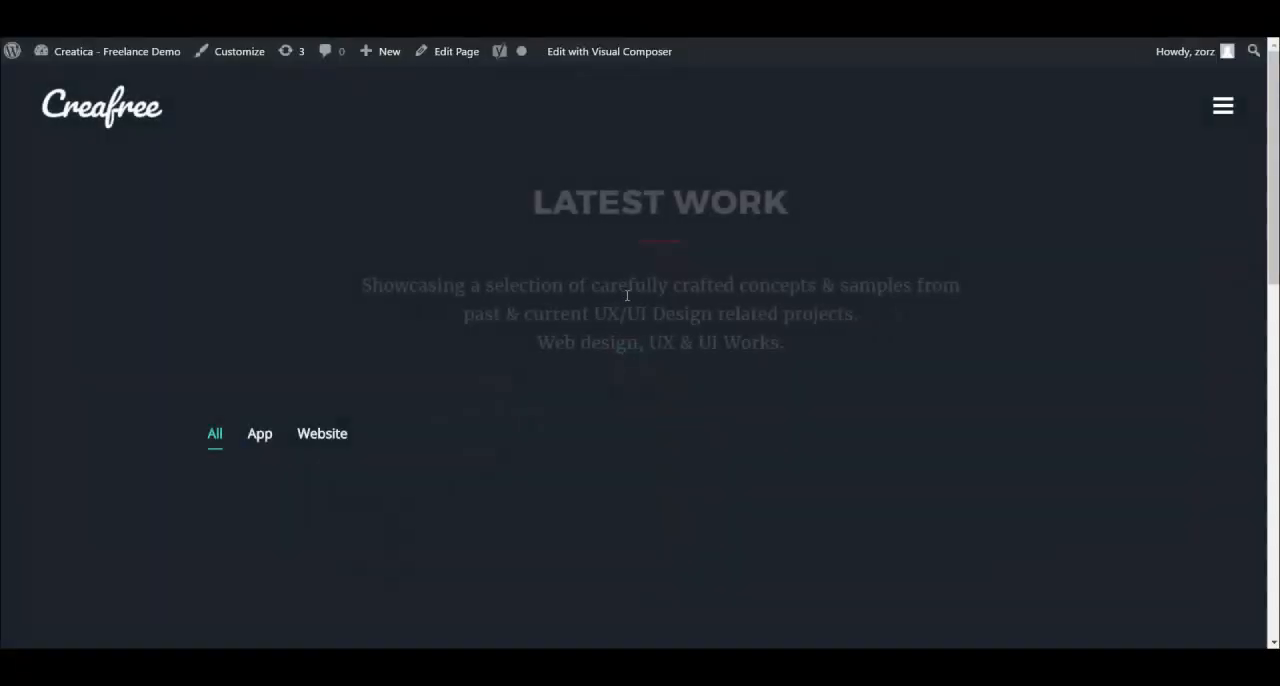
{"action": "scroll", "coordinate": [600, 290], "scroll_direction": "down", "scroll_amount": 3}
{"action": "scroll", "coordinate": [519, 322], "scroll_direction": "down", "scroll_amount": 4}
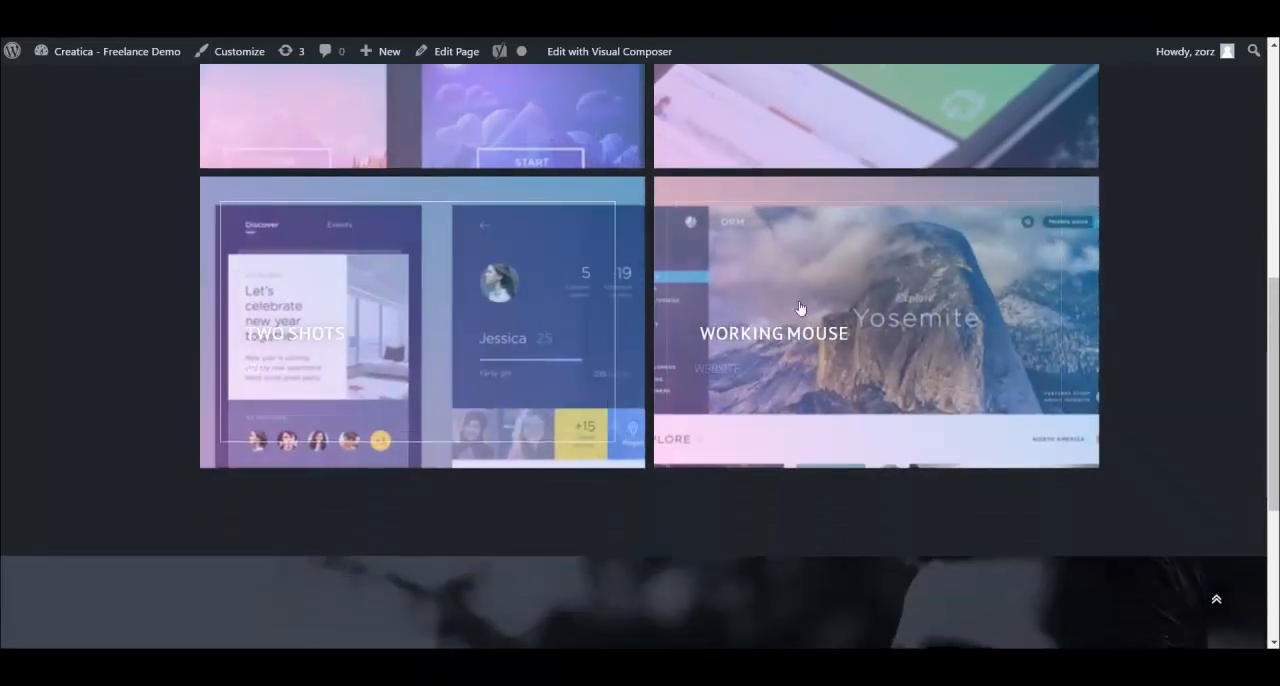
{"action": "scroll", "coordinate": [466, 251], "scroll_direction": "up", "scroll_amount": 3}
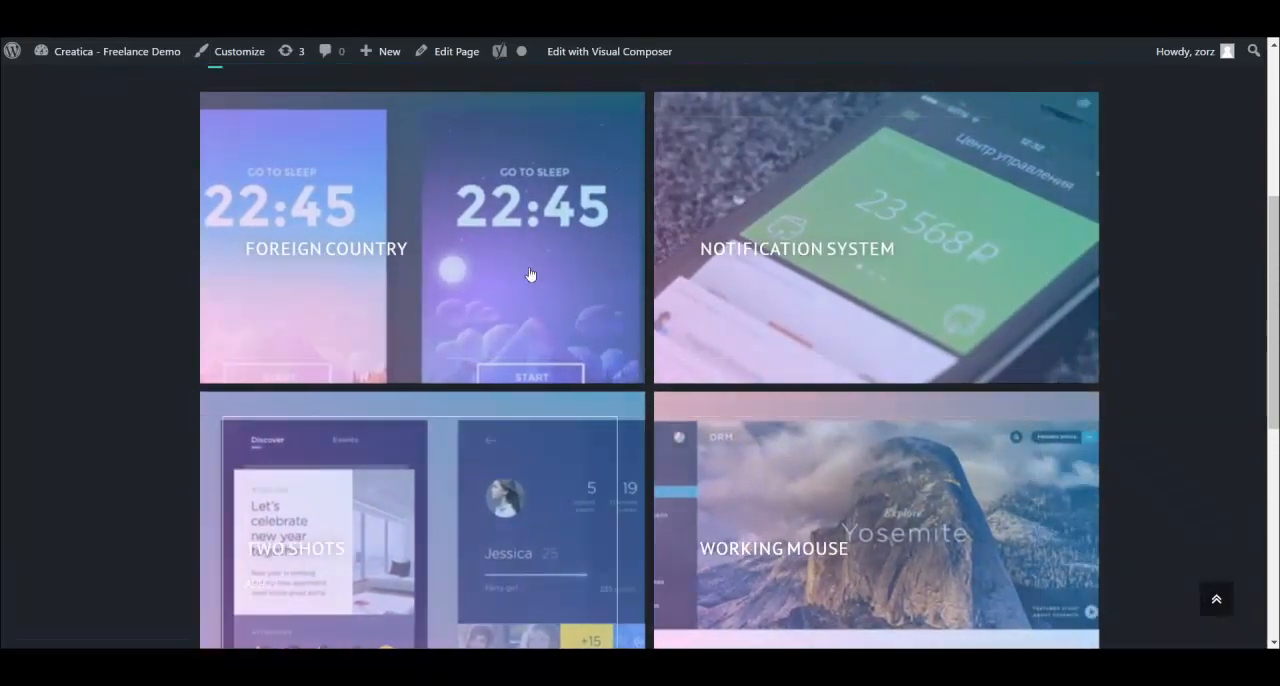
{"action": "scroll", "coordinate": [731, 391], "scroll_direction": "up", "scroll_amount": 1}
{"action": "scroll", "coordinate": [600, 460], "scroll_direction": "down", "scroll_amount": 3}
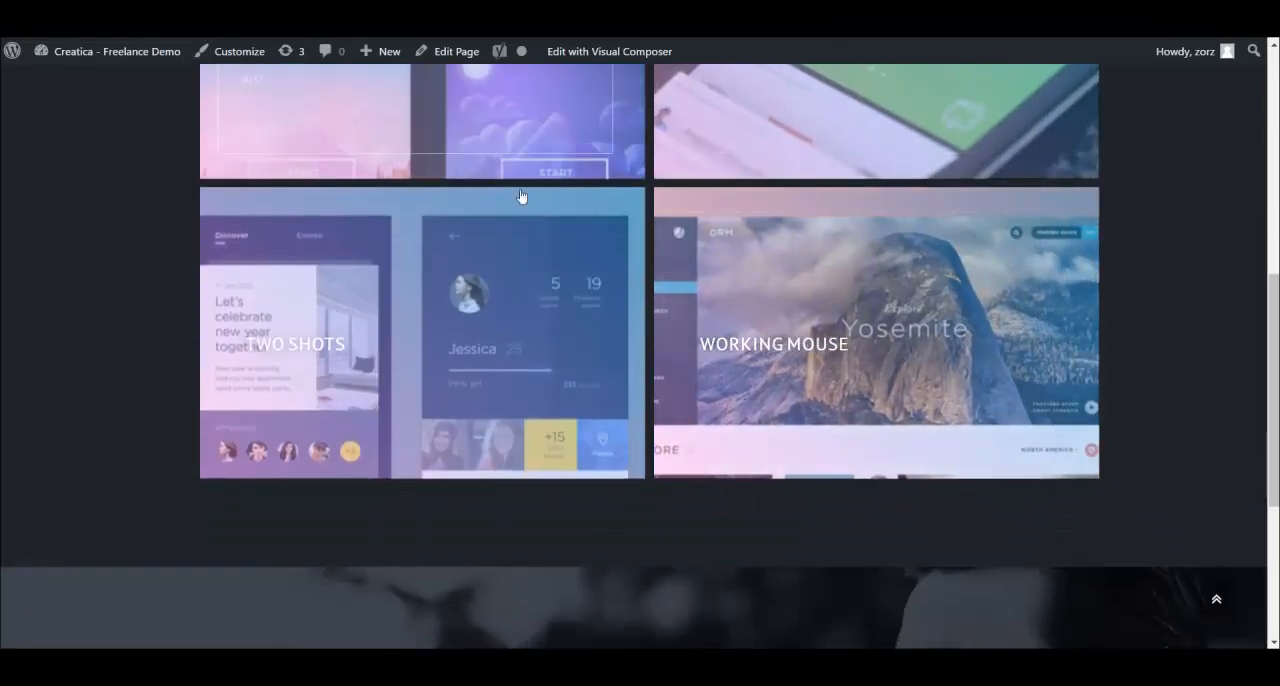
{"action": "scroll", "coordinate": [520, 197], "scroll_direction": "up", "scroll_amount": 4}
{"action": "scroll", "coordinate": [618, 342], "scroll_direction": "down", "scroll_amount": 2}
{"action": "scroll", "coordinate": [620, 340], "scroll_direction": "down", "scroll_amount": 2}
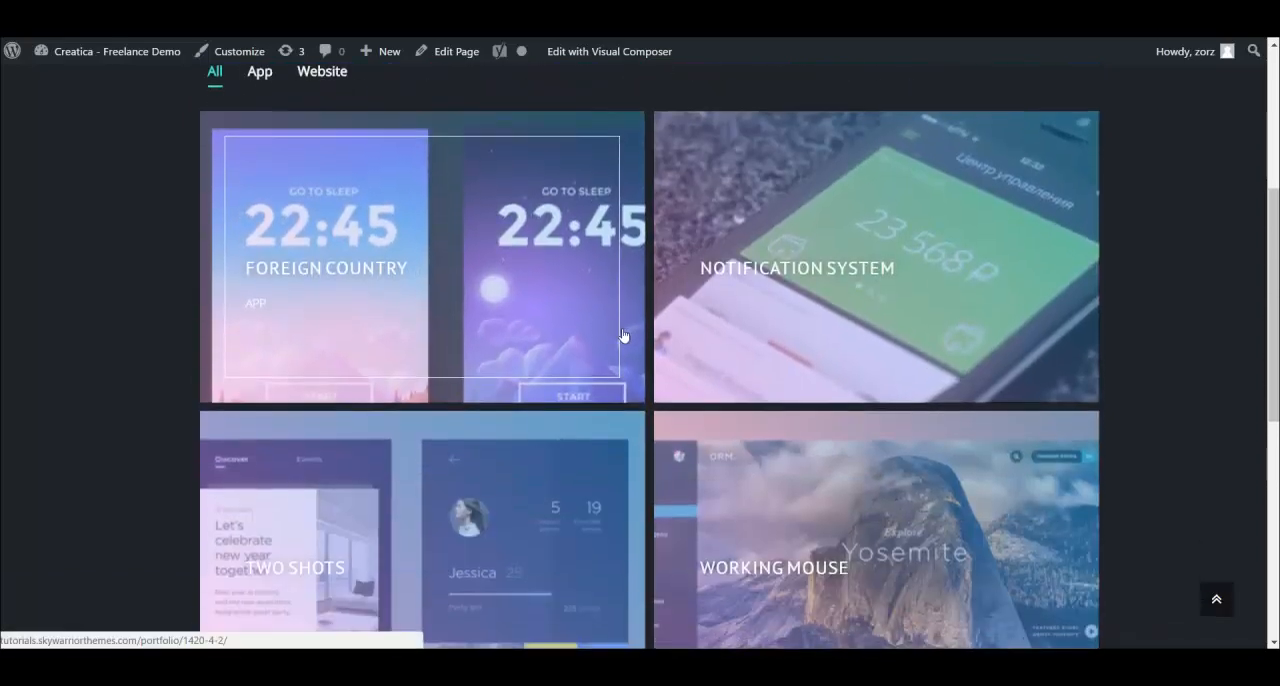
{"action": "scroll", "coordinate": [530, 320], "scroll_direction": "up", "scroll_amount": 2}
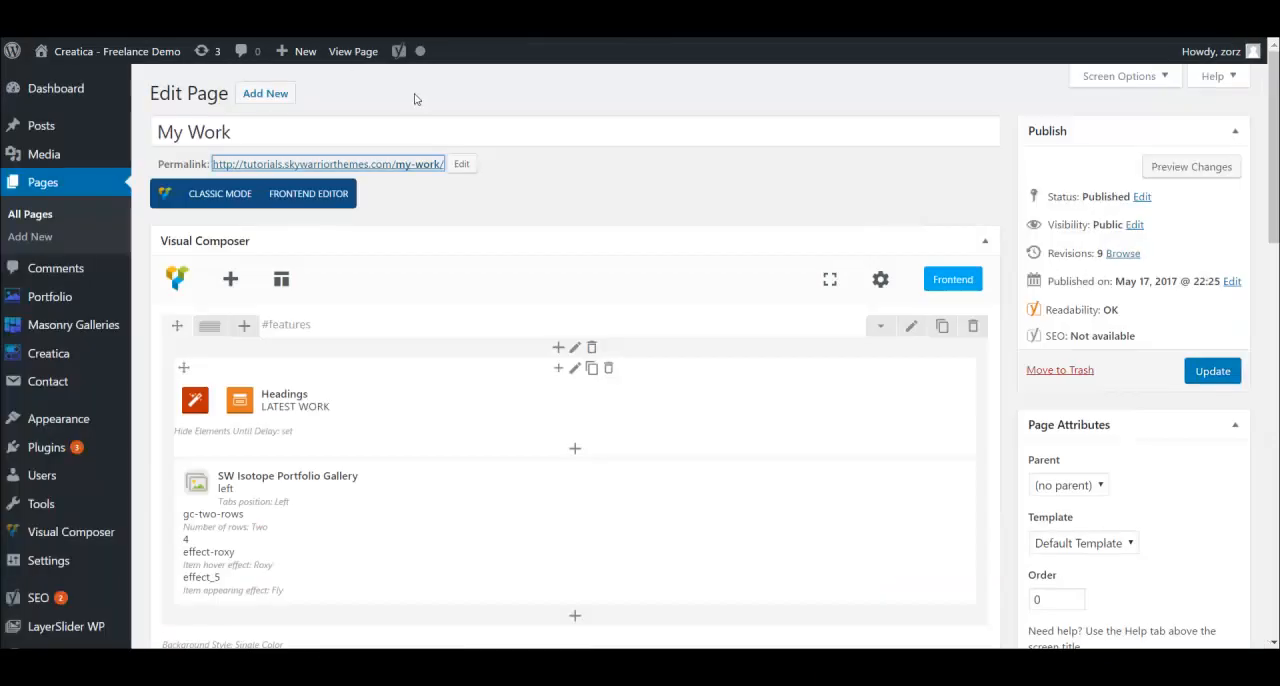
- Change the isotope gallery's item hover effect to Duke and appearing effect to Scale Up, save the settings and update the page
{"action": "mouse_move", "coordinate": [594, 483]}
{"action": "left_click", "coordinate": [616, 533]}
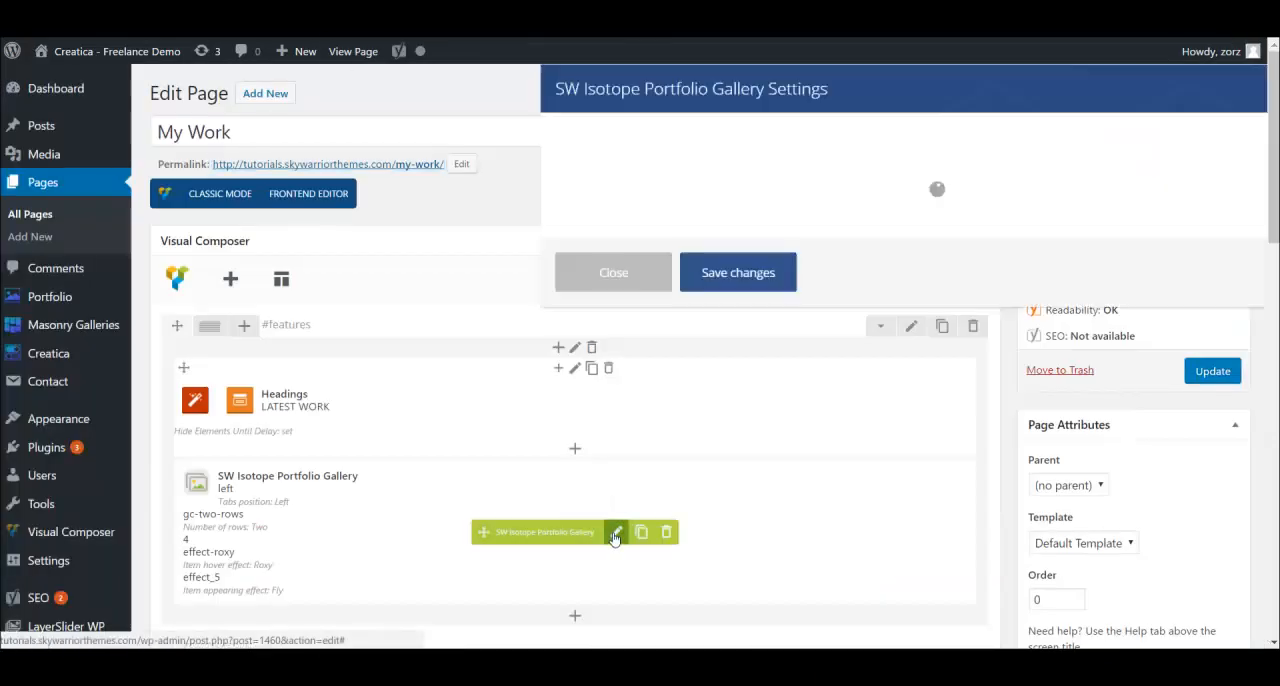
{"action": "scroll", "coordinate": [786, 320], "scroll_direction": "down", "scroll_amount": 5}
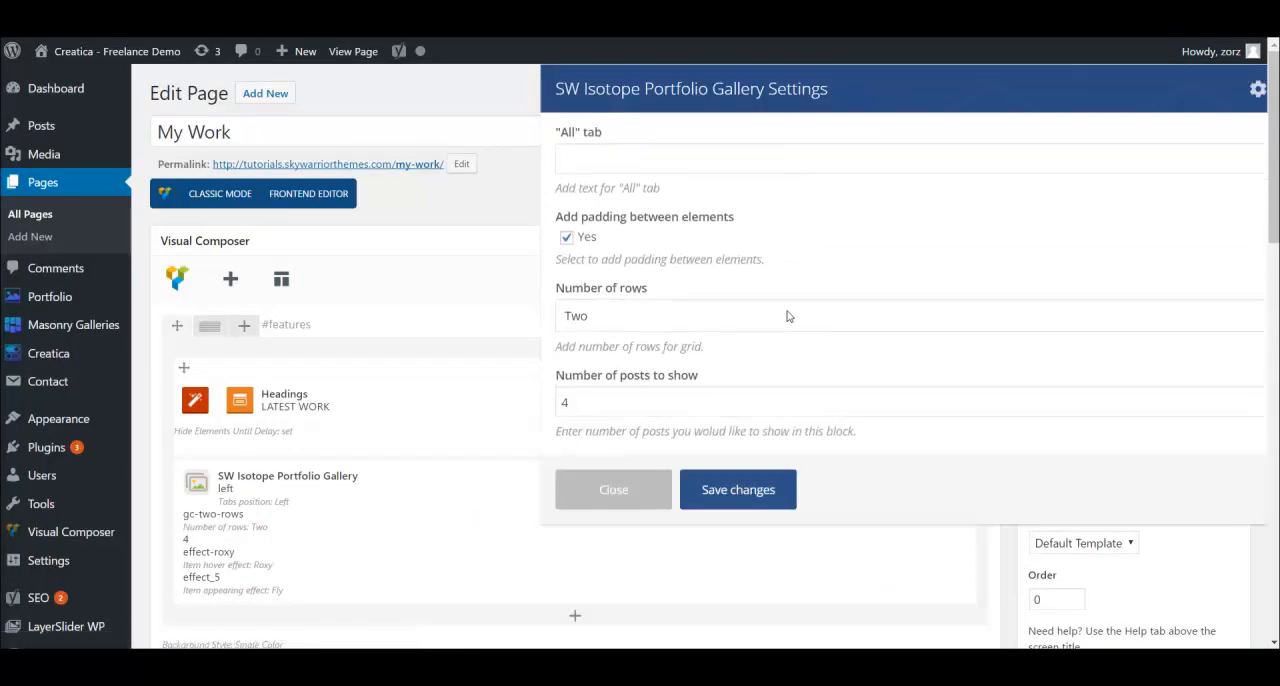
{"action": "left_click", "coordinate": [693, 322]}
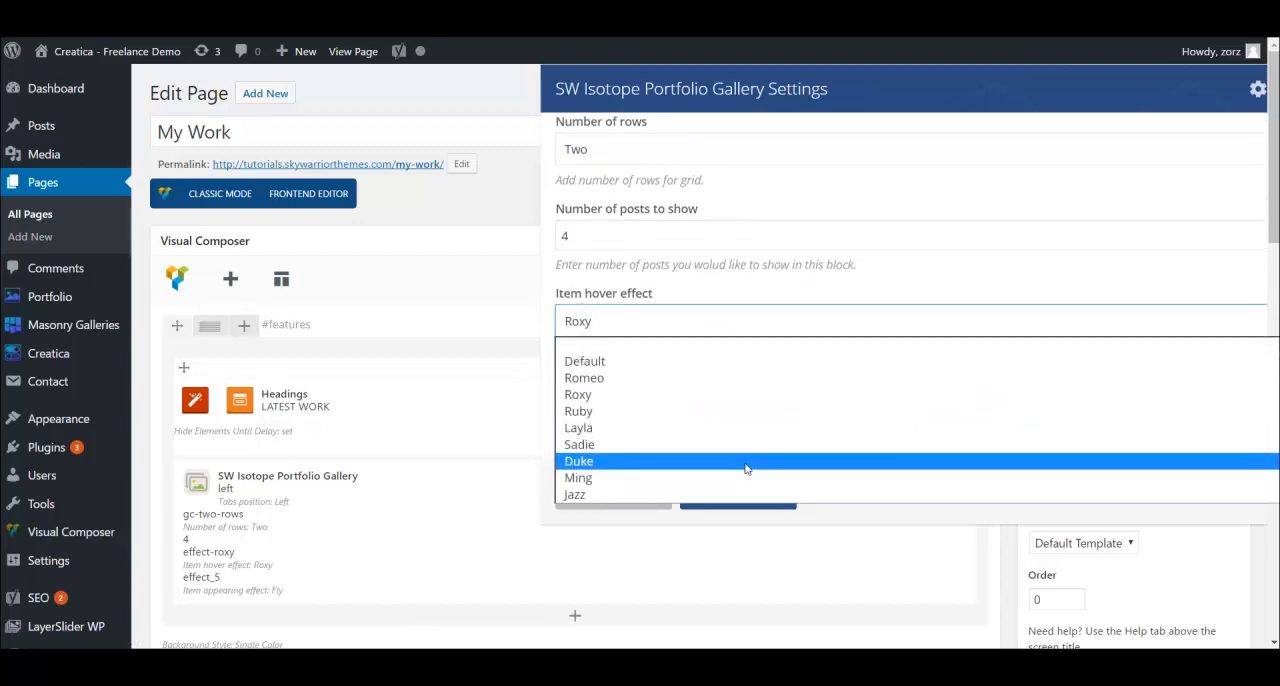
{"action": "left_click", "coordinate": [745, 468]}
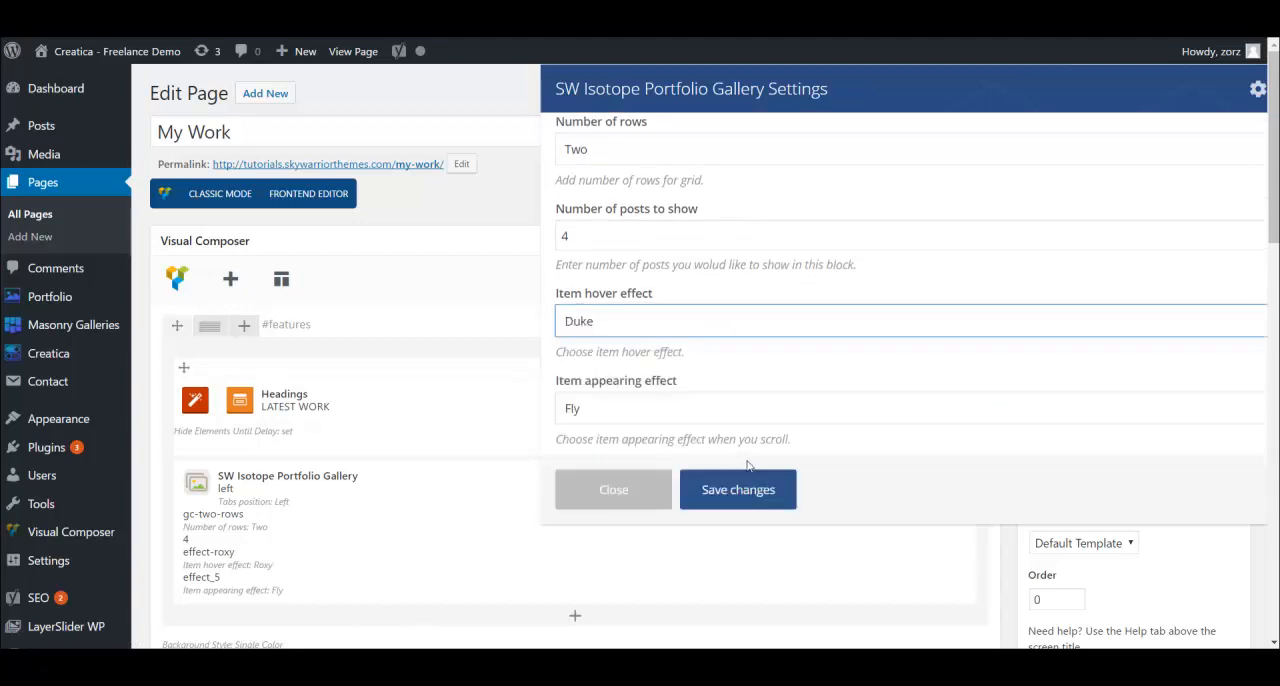
{"action": "left_click", "coordinate": [673, 411]}
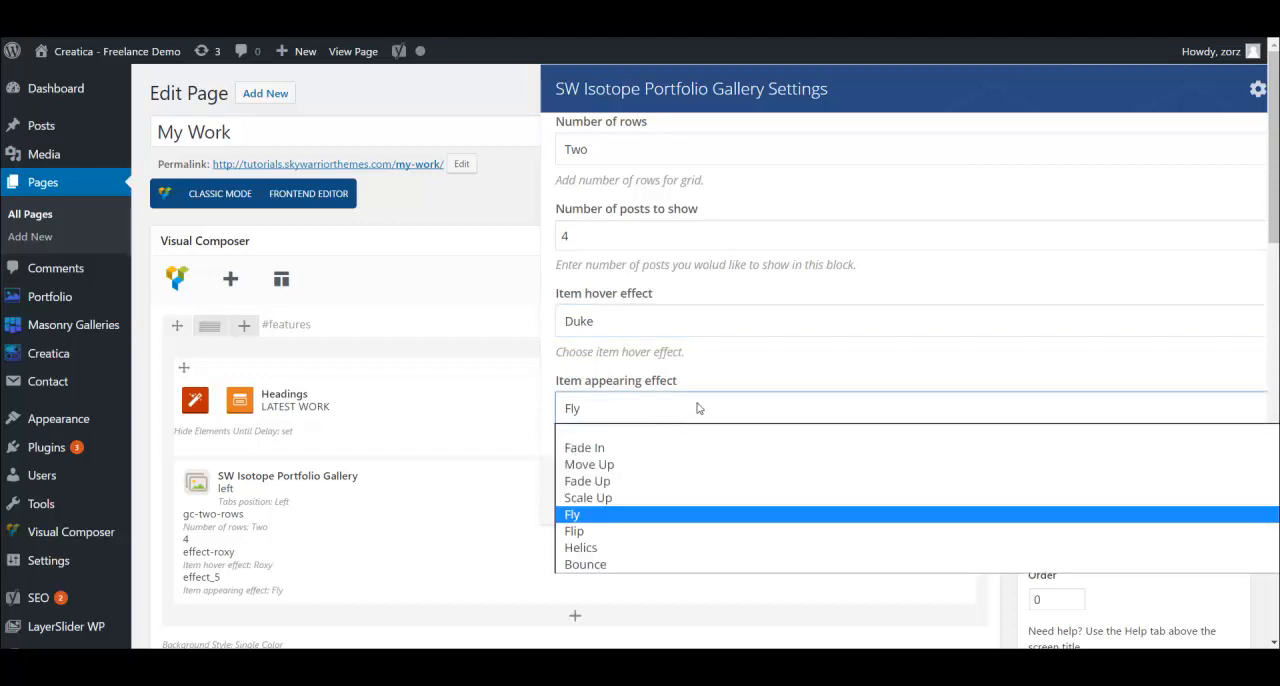
{"action": "left_click", "coordinate": [696, 497]}
{"action": "left_click", "coordinate": [722, 488]}
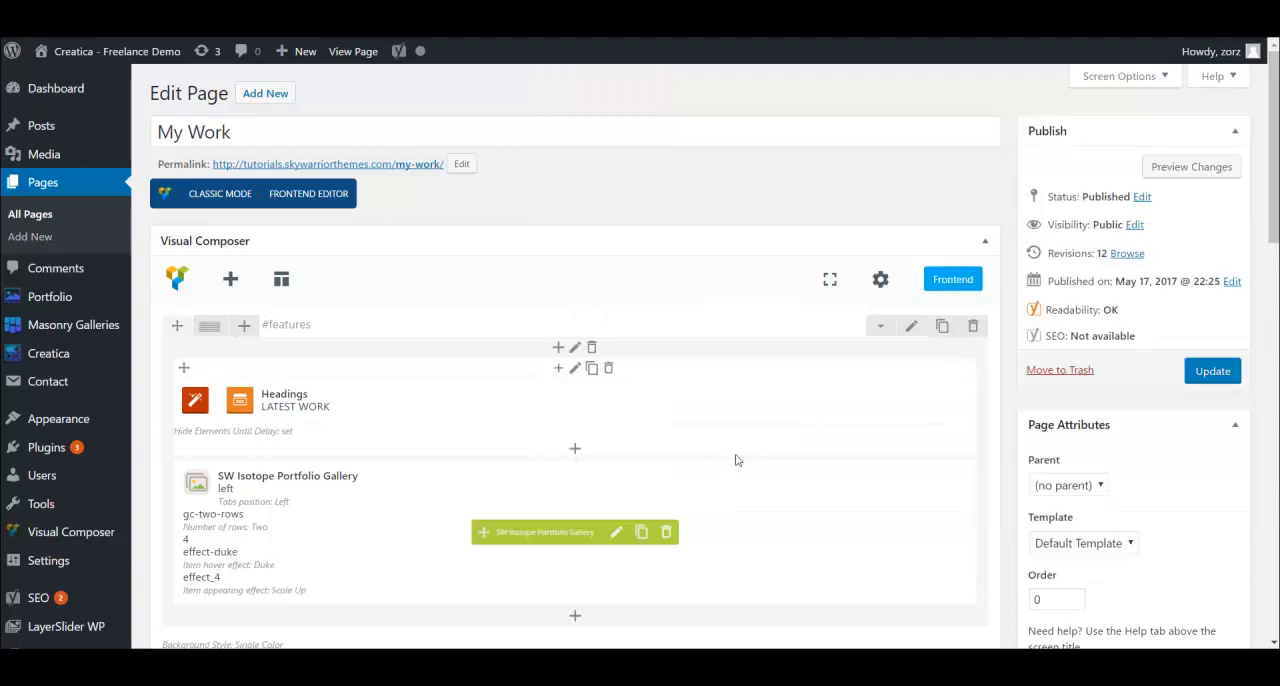
{"action": "left_click", "coordinate": [1211, 371]}
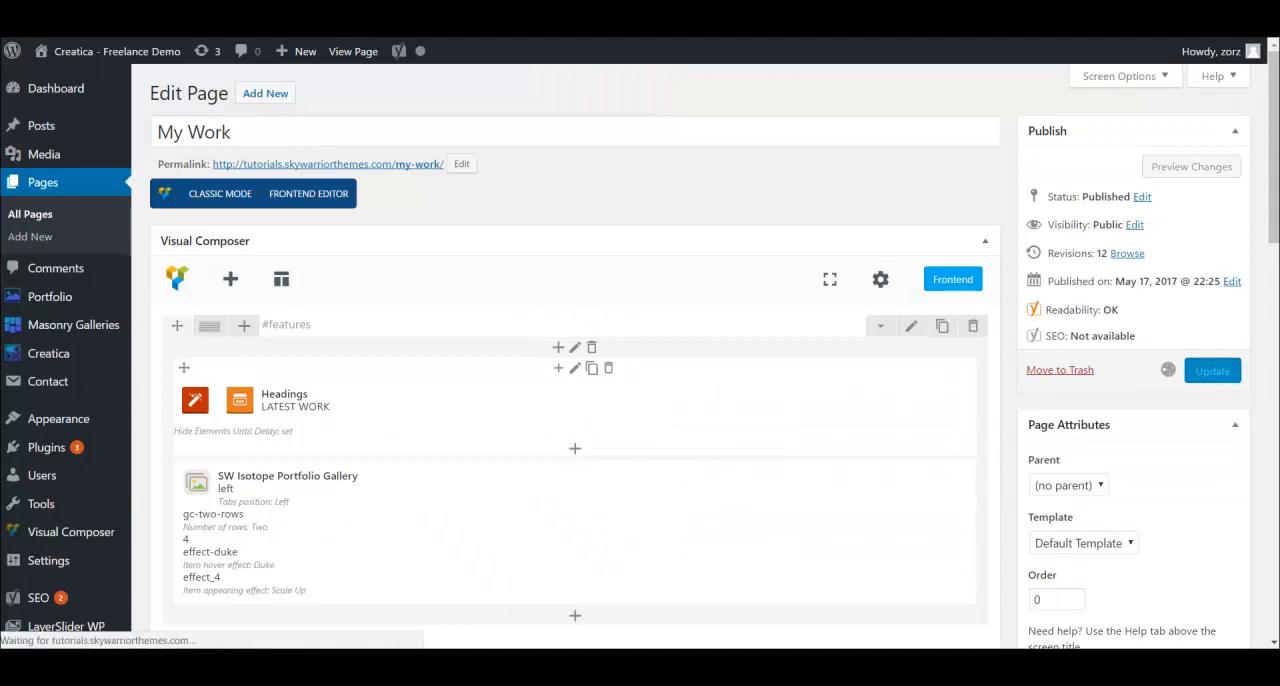
- Reload the live Latest Work page and examine the portfolio items' Duke hover effect and Scale Up appearing effect
{"action": "right_click", "coordinate": [392, 2]}
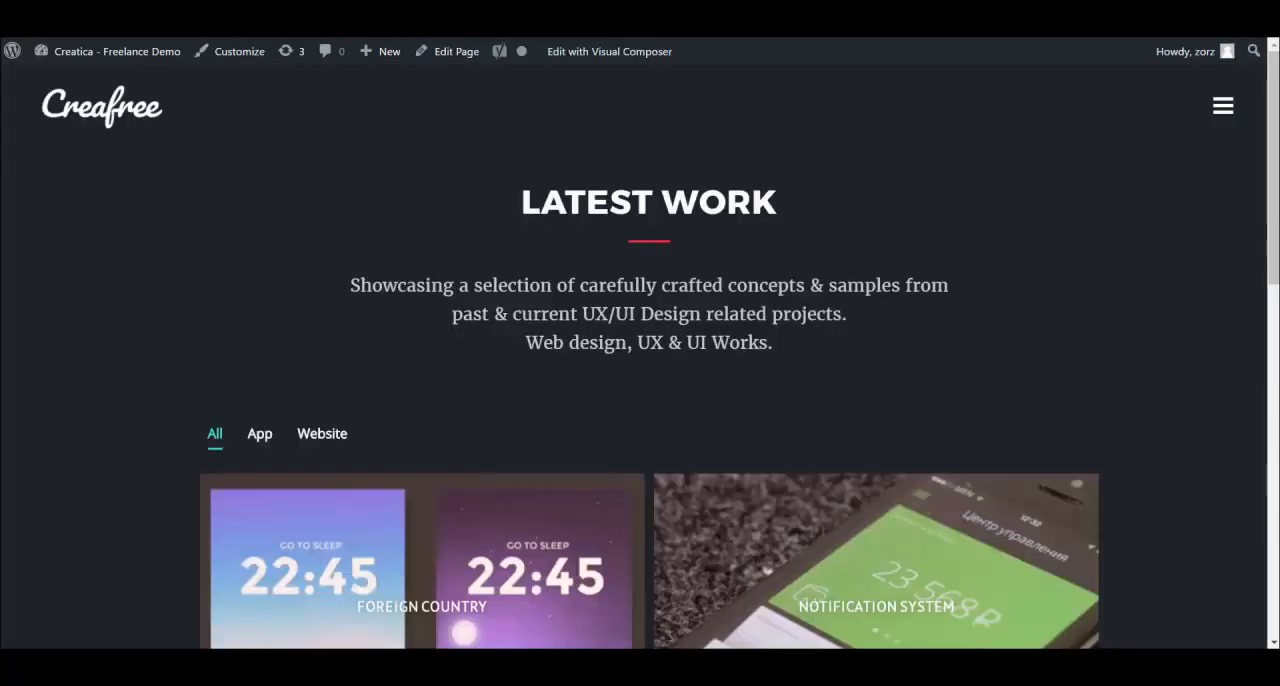
{"action": "right_click", "coordinate": [382, 2]}
{"action": "left_click", "coordinate": [415, 14]}
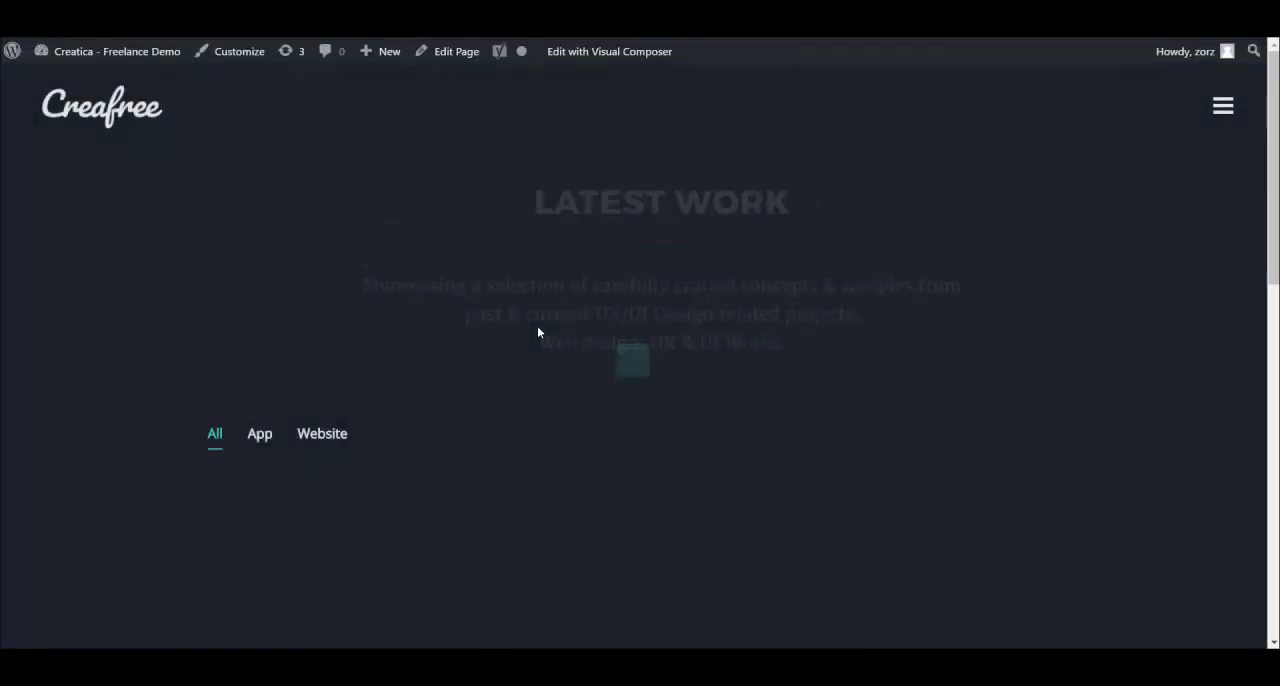
{"action": "scroll", "coordinate": [537, 322], "scroll_direction": "down", "scroll_amount": 2}
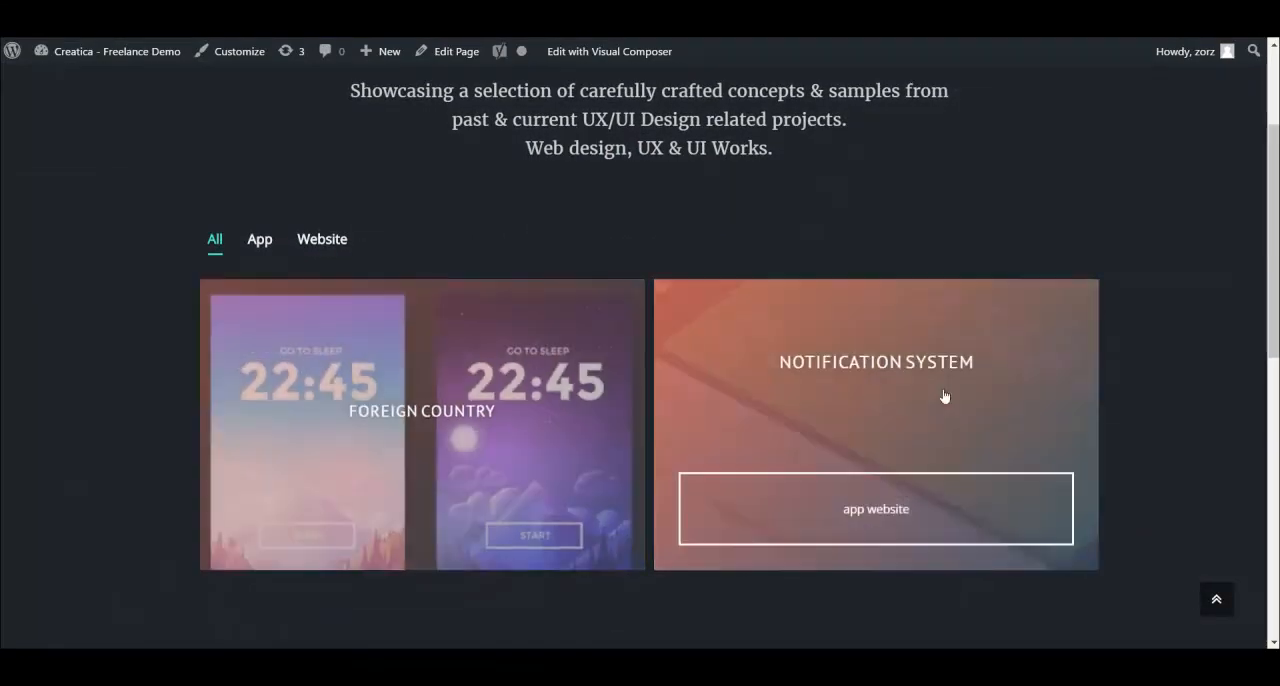
{"action": "scroll", "coordinate": [496, 385], "scroll_direction": "down", "scroll_amount": 1}
{"action": "scroll", "coordinate": [500, 380], "scroll_direction": "down", "scroll_amount": 2}
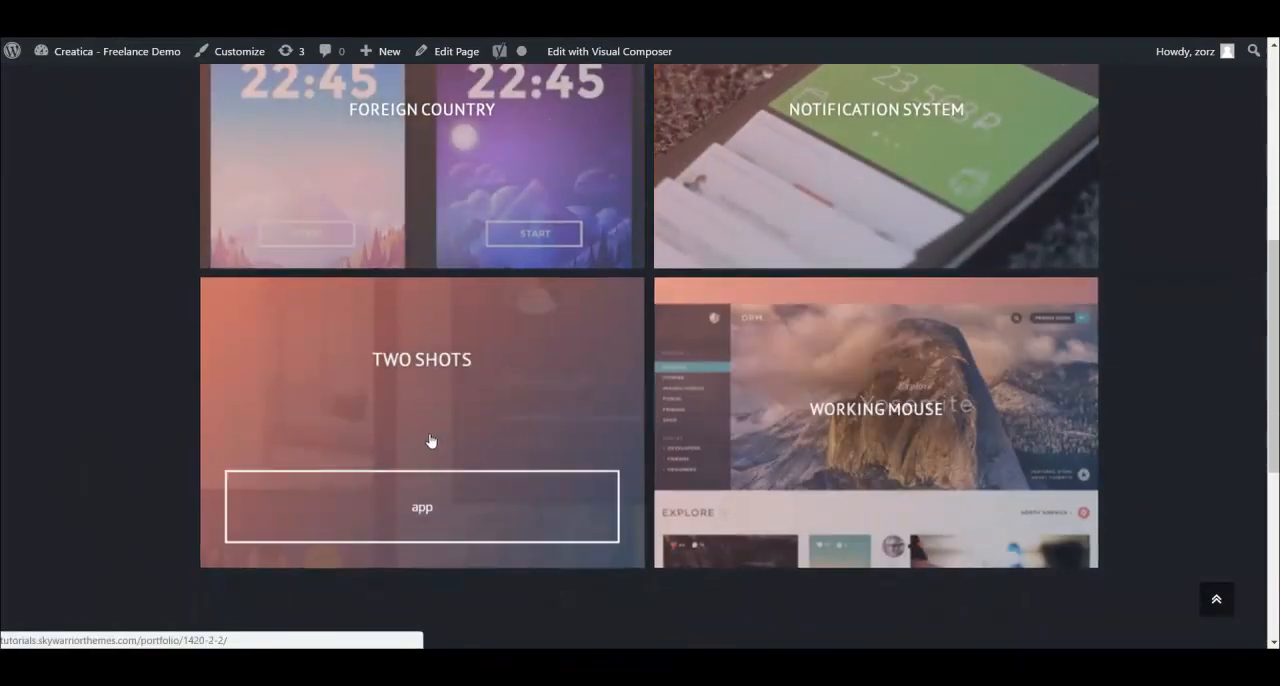
{"action": "scroll", "coordinate": [403, 385], "scroll_direction": "down", "scroll_amount": 2}
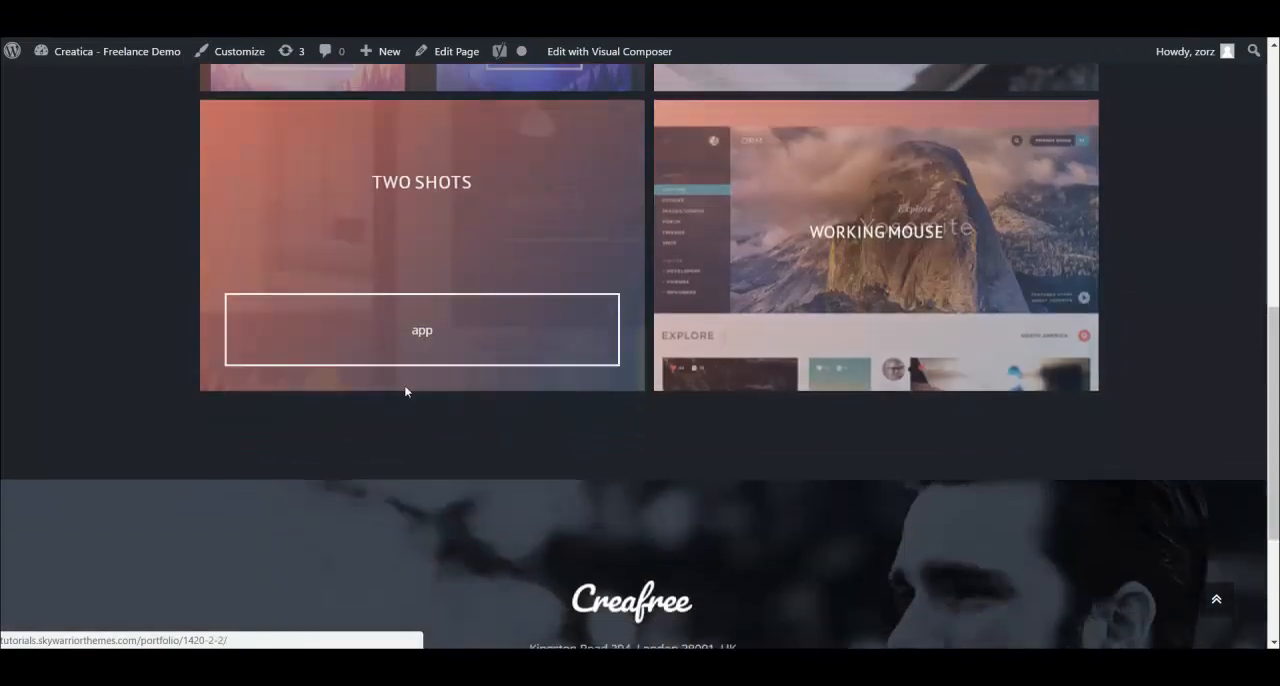
{"action": "scroll", "coordinate": [430, 391], "scroll_direction": "up", "scroll_amount": 4}
{"action": "scroll", "coordinate": [124, 255], "scroll_direction": "up", "scroll_amount": 2}
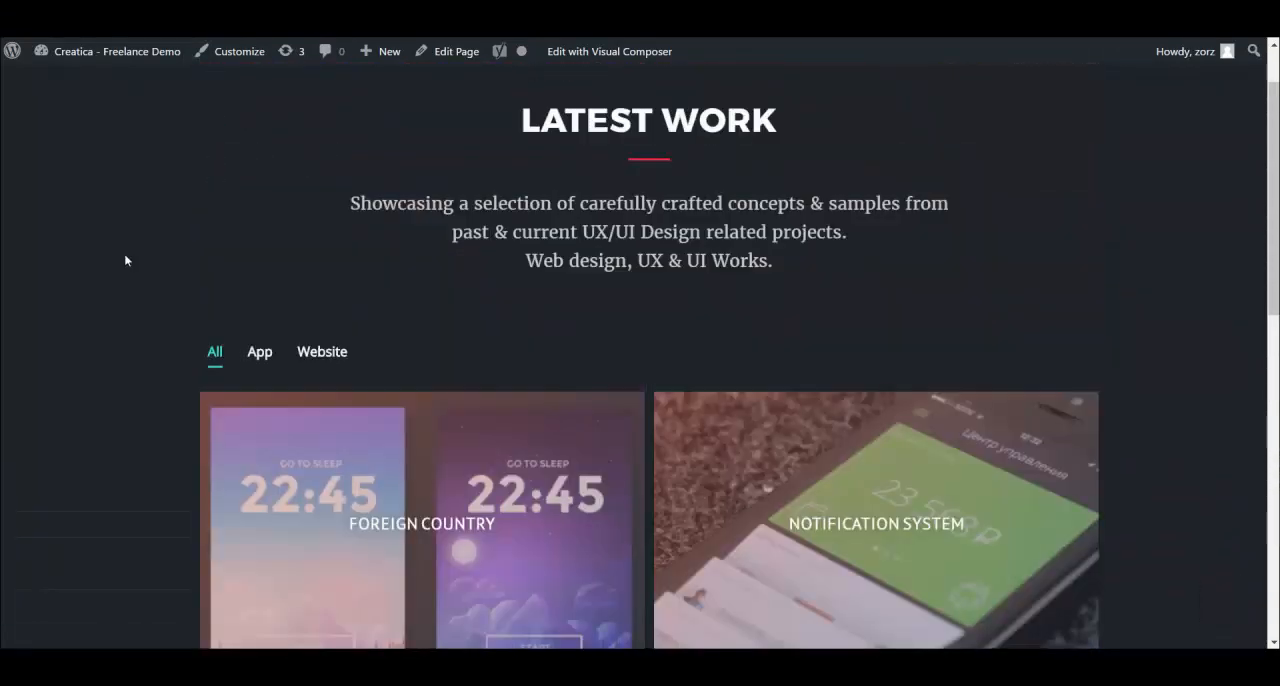
{"action": "scroll", "coordinate": [200, 265], "scroll_direction": "up", "scroll_amount": 1}
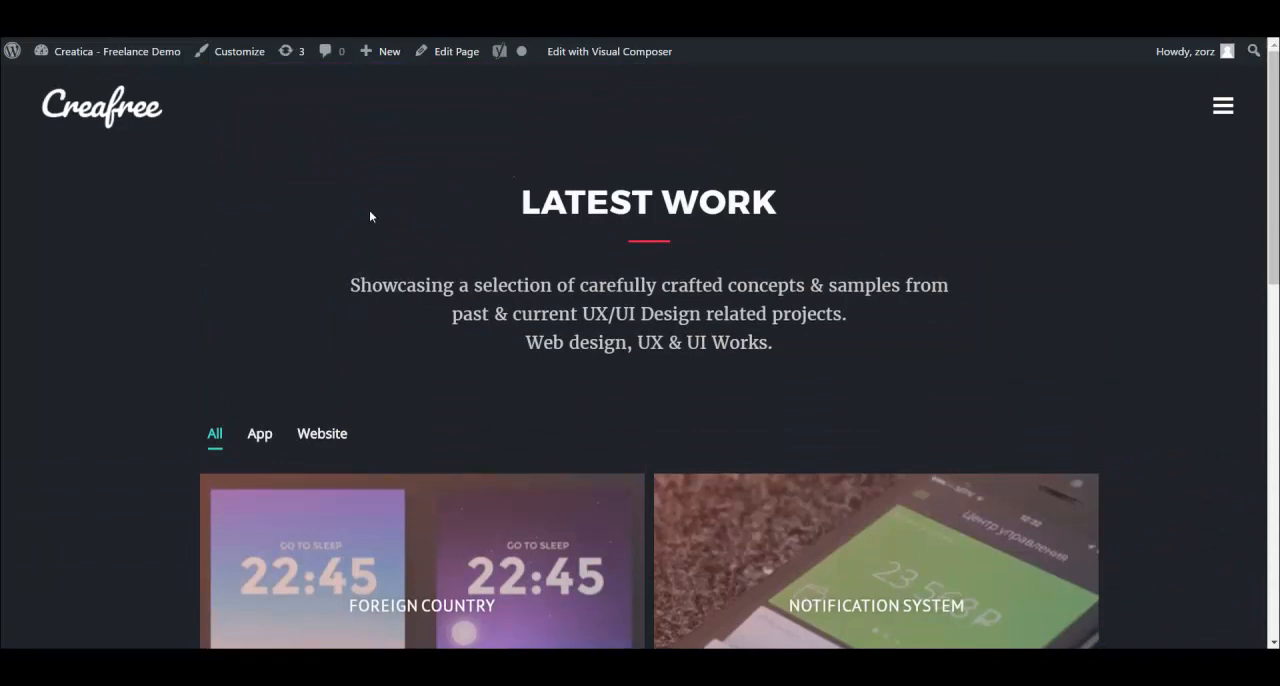
{"action": "scroll", "coordinate": [947, 249], "scroll_direction": "down", "scroll_amount": 1}
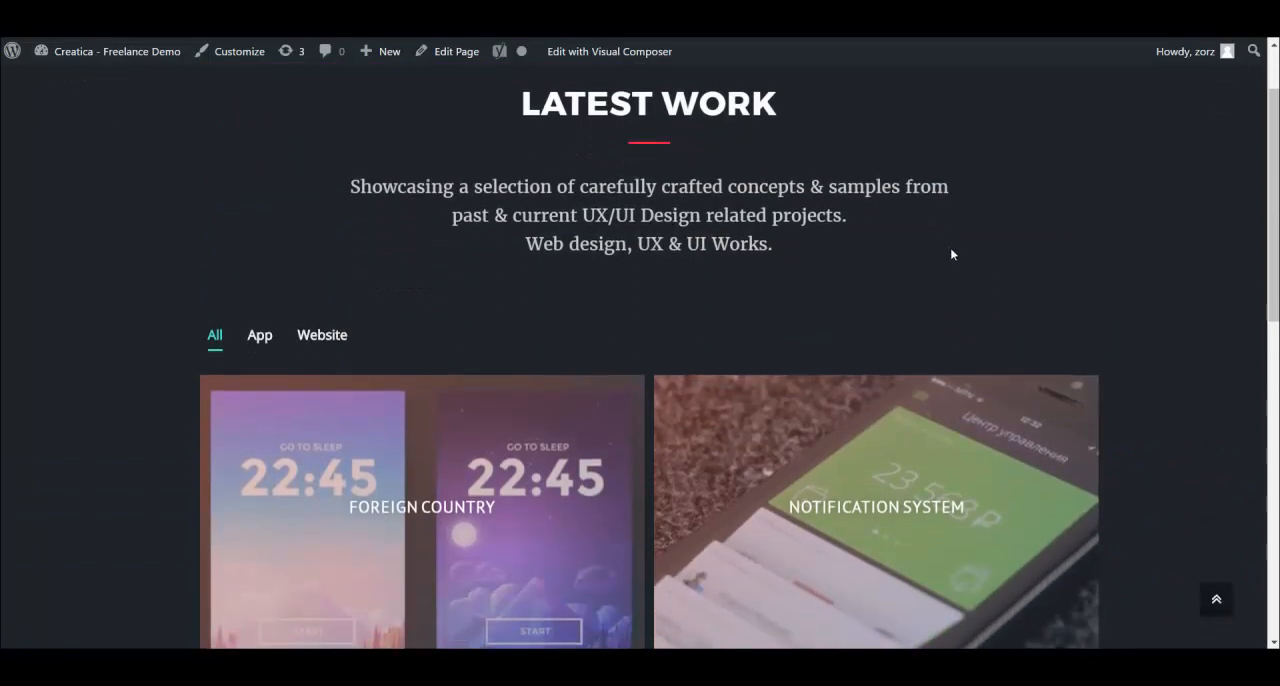
{"action": "scroll", "coordinate": [1067, 272], "scroll_direction": "down", "scroll_amount": 2}
{"action": "scroll", "coordinate": [1148, 304], "scroll_direction": "down", "scroll_amount": 4}
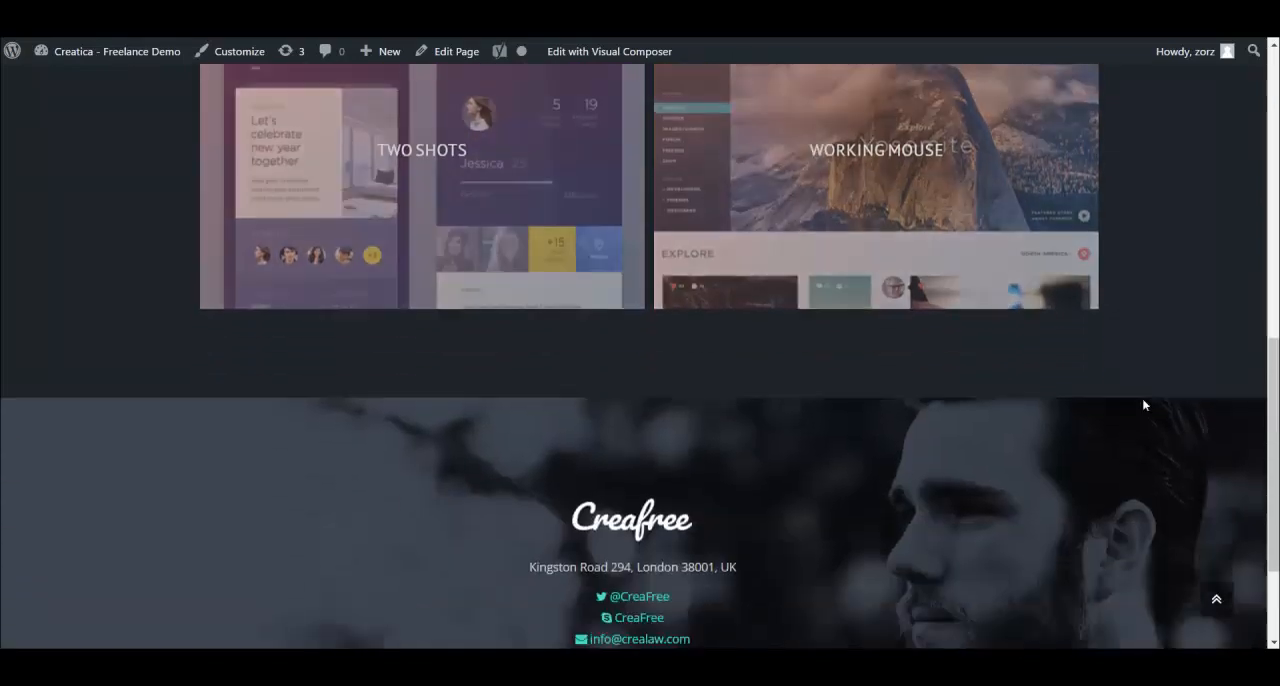
{"action": "scroll", "coordinate": [900, 428], "scroll_direction": "up", "scroll_amount": 3}
{"action": "scroll", "coordinate": [838, 427], "scroll_direction": "up", "scroll_amount": 3}
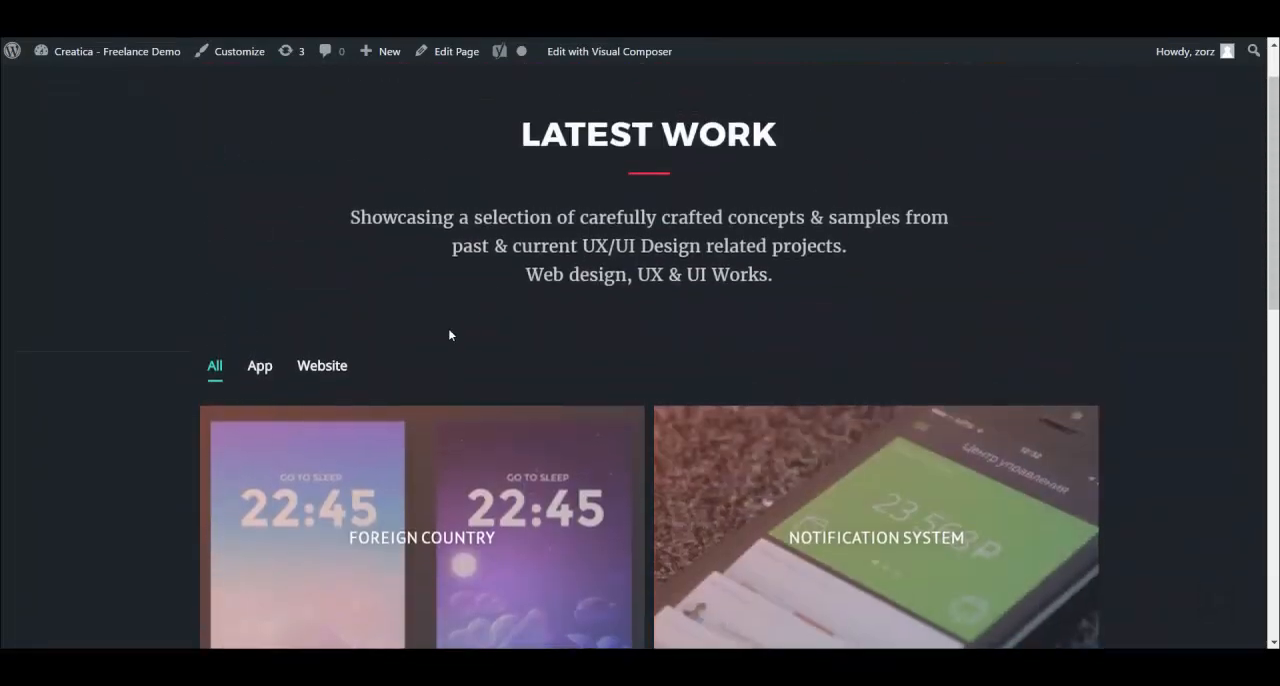